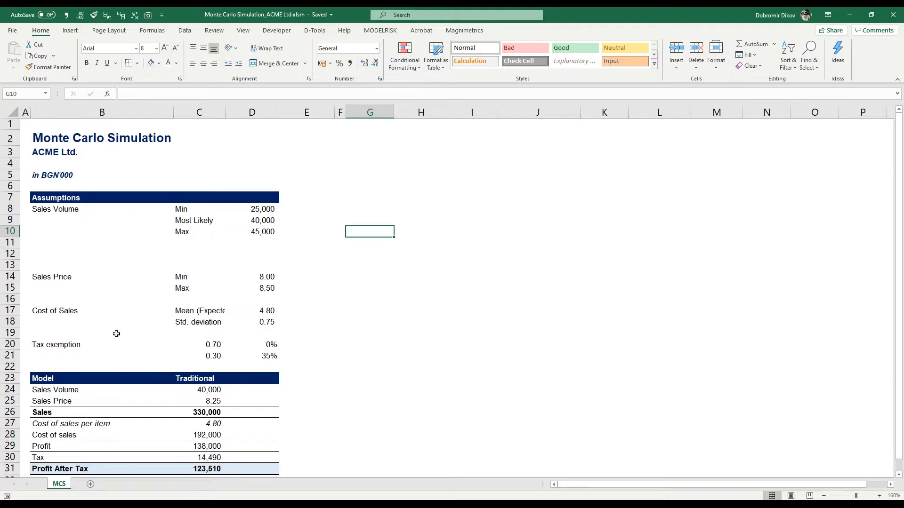
Examine the sales volume, sales price and cost of sales assumptions and the Traditional model formulas that use them
scroll(116, 334, down, 2)
scroll(101, 374, up, 2)
scroll(115, 302, down, 1)
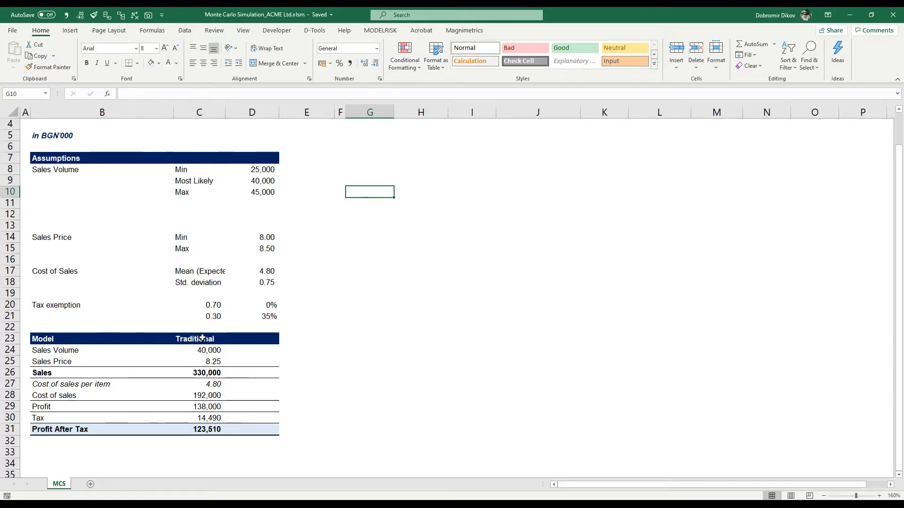
drag(207, 340, 209, 384)
scroll(203, 305, up, 1)
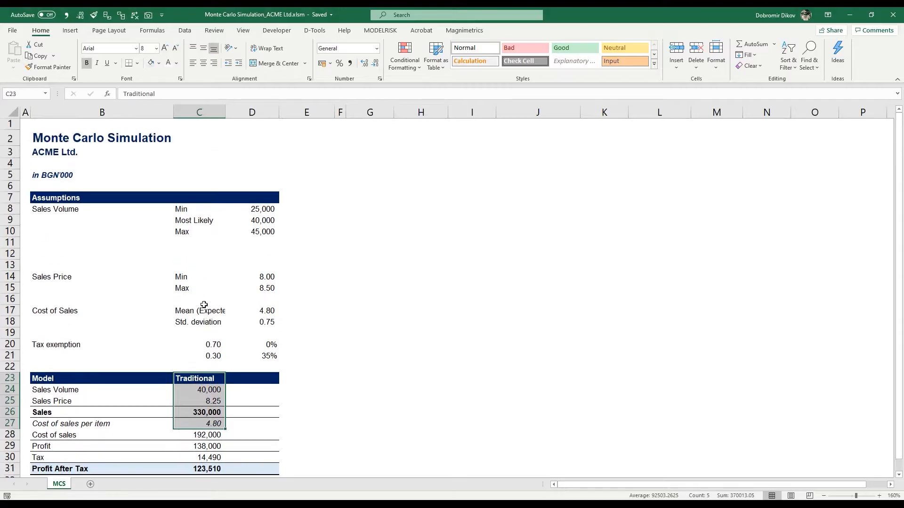
click(193, 200)
click(190, 213)
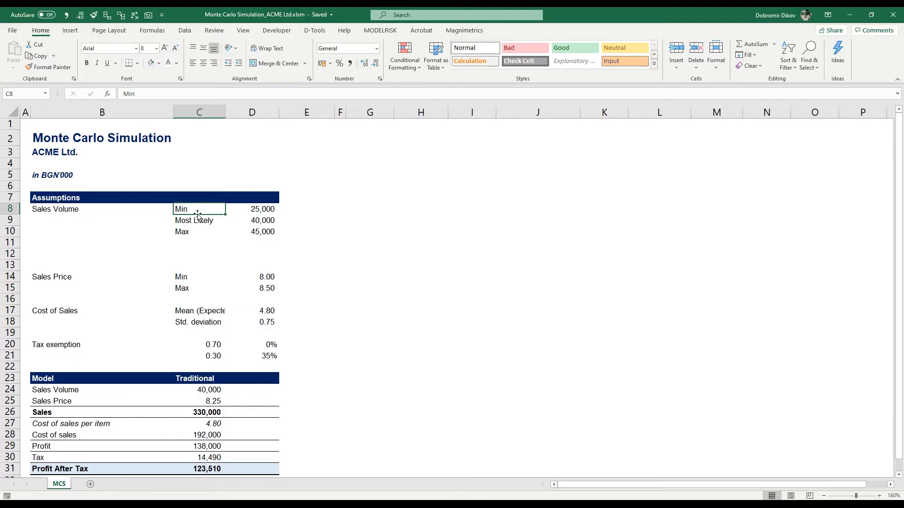
click(260, 214)
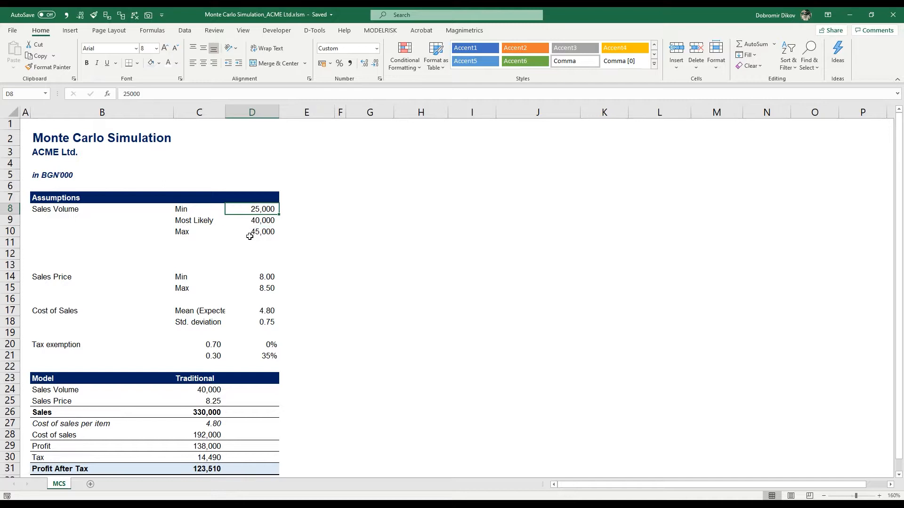
click(194, 391)
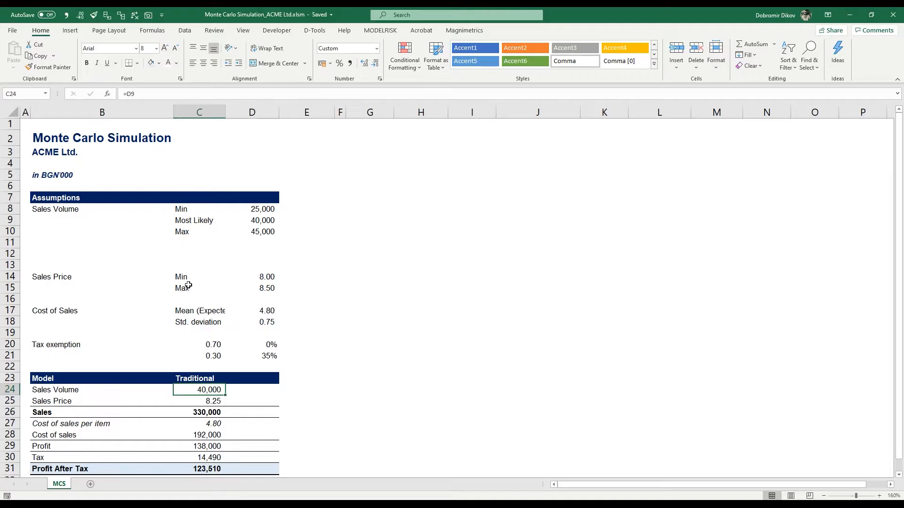
click(206, 399)
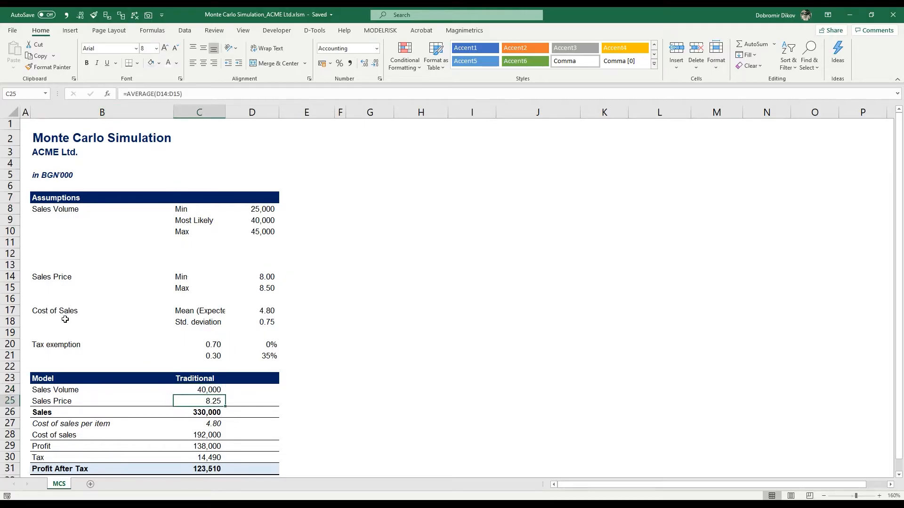
click(199, 312)
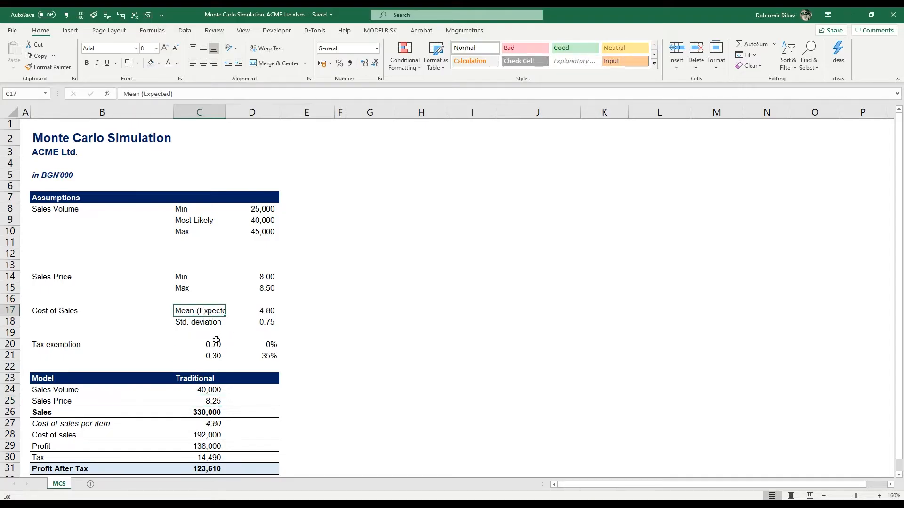
click(206, 425)
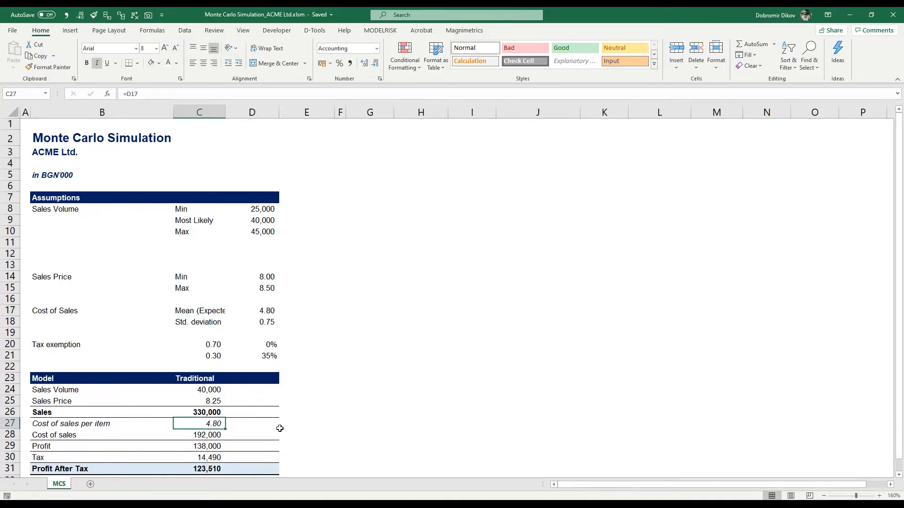
Examine the tax exemption probabilities and rates and how the Traditional model's Tax formula uses them
scroll(279, 429, down, 1)
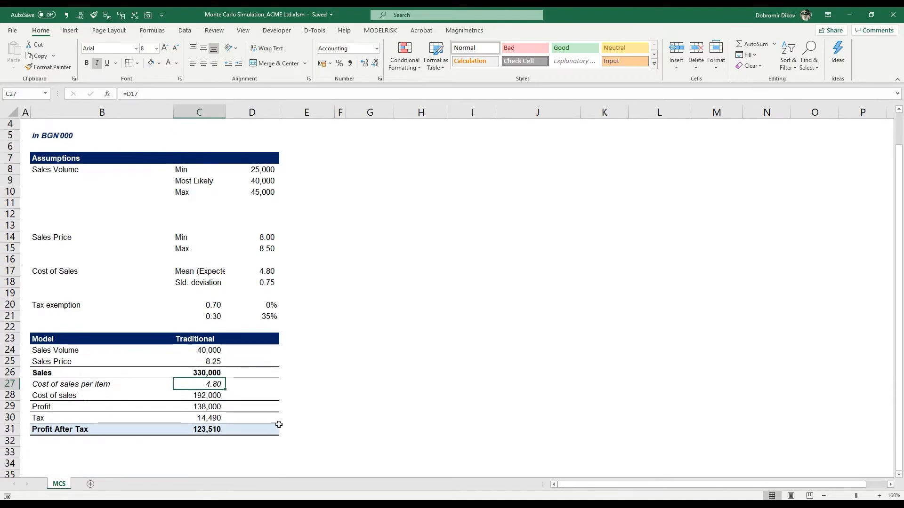
click(217, 306)
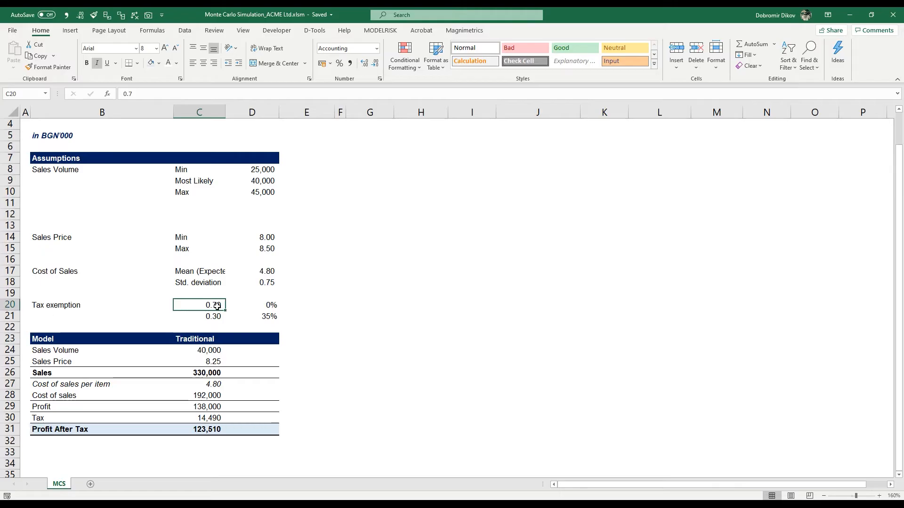
drag(221, 306, 252, 305)
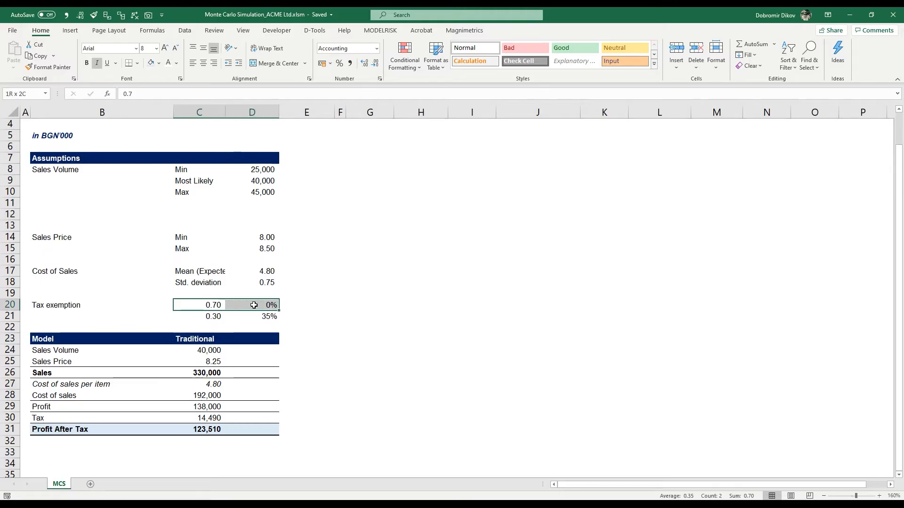
click(207, 317)
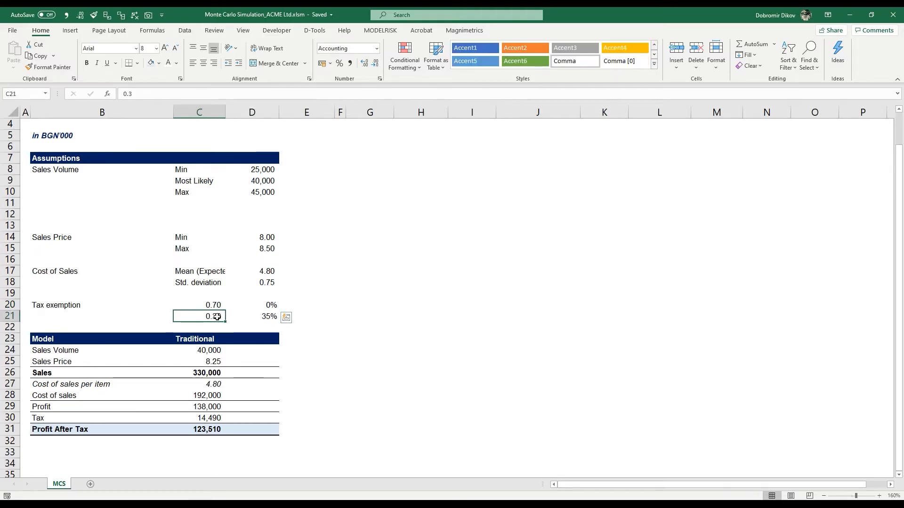
click(253, 317)
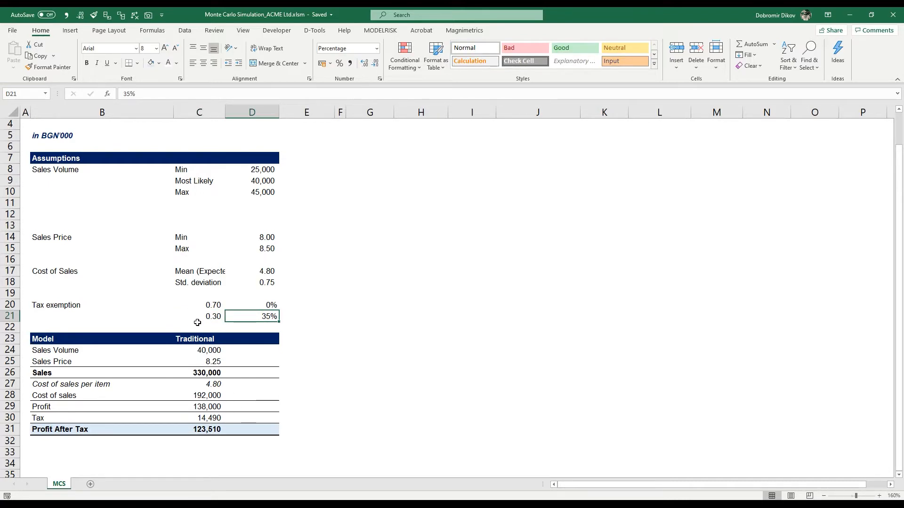
click(214, 419)
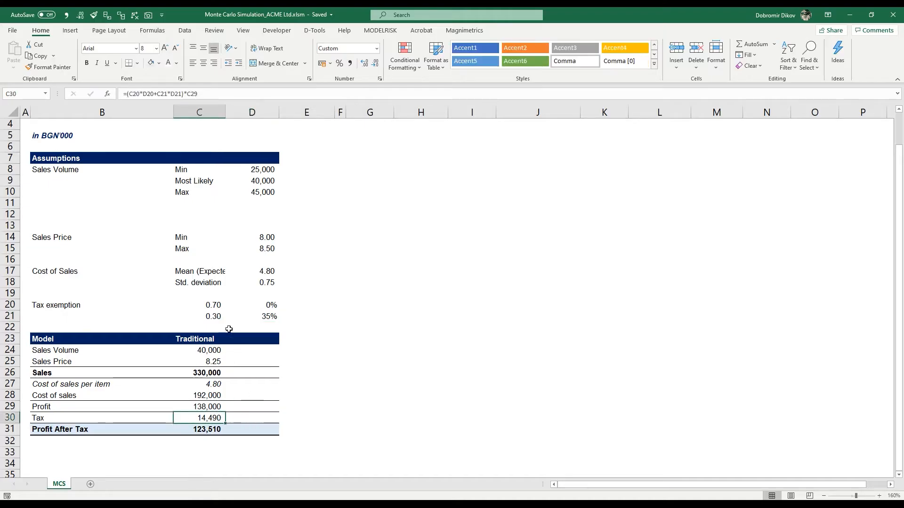
key(F2)
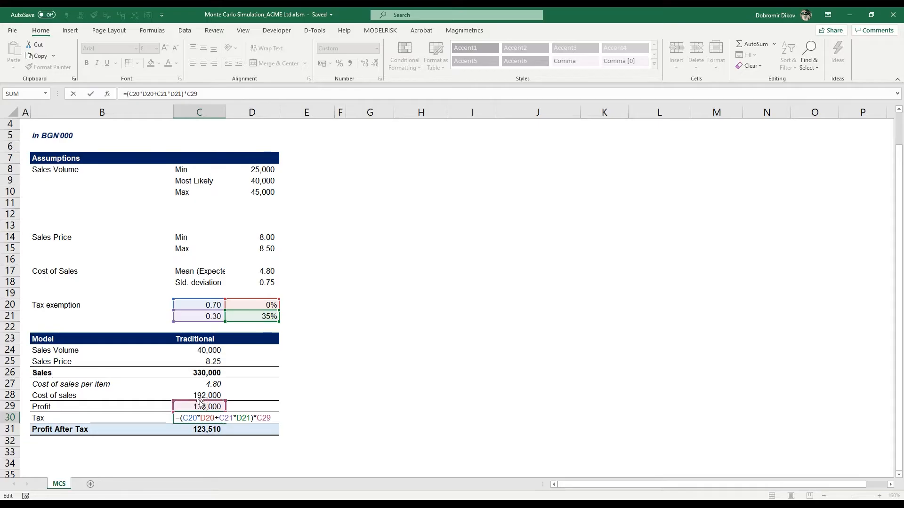
key(ctrl+Return)
scroll(269, 409, up, 1)
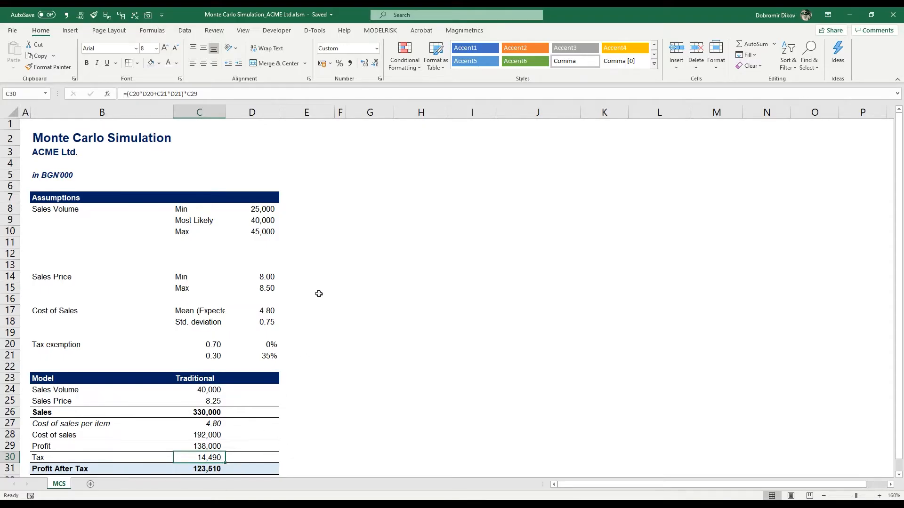
Add the heading "Distribution" in E7 and give it the same formatting as the Assumptions header row
click(284, 197)
text(Do)
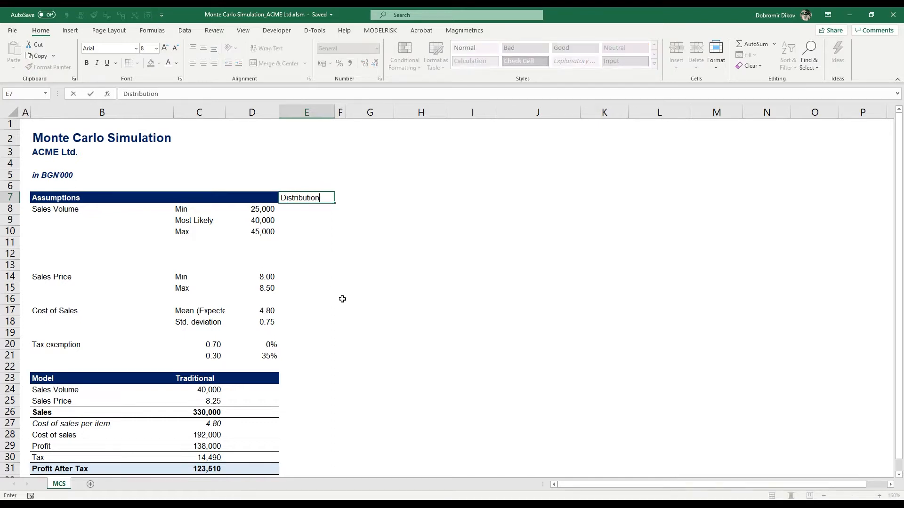
key(Return)
key(Up)
key(Left)
key(alt+4)
key(Right)
key(Return)
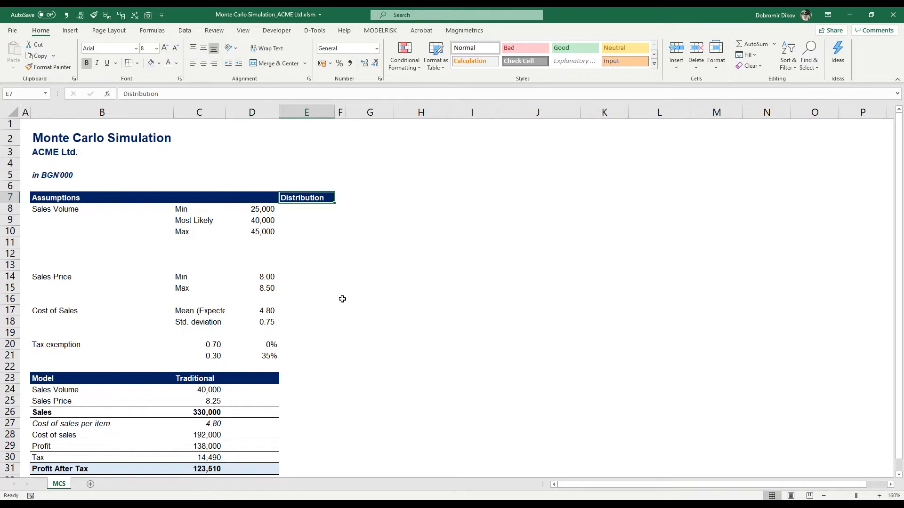
Enter "Triangular" in E8 as the distribution for Sales Volume
key(Down)
text(T)
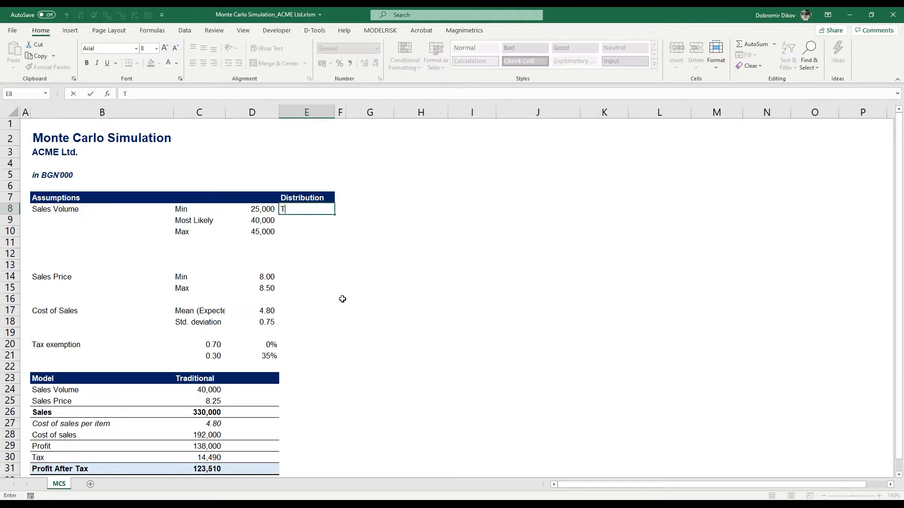
key(Return)
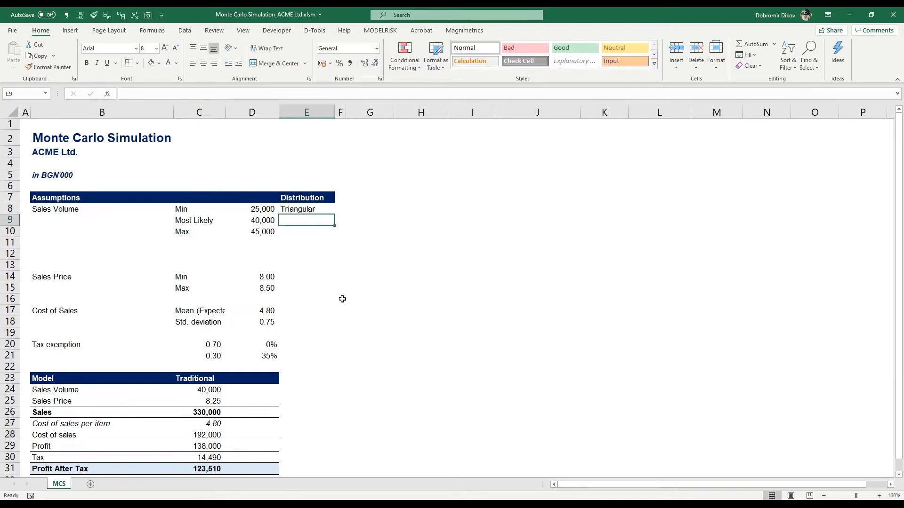
key(Up)
key(Left)
key(Down)
key(Down)
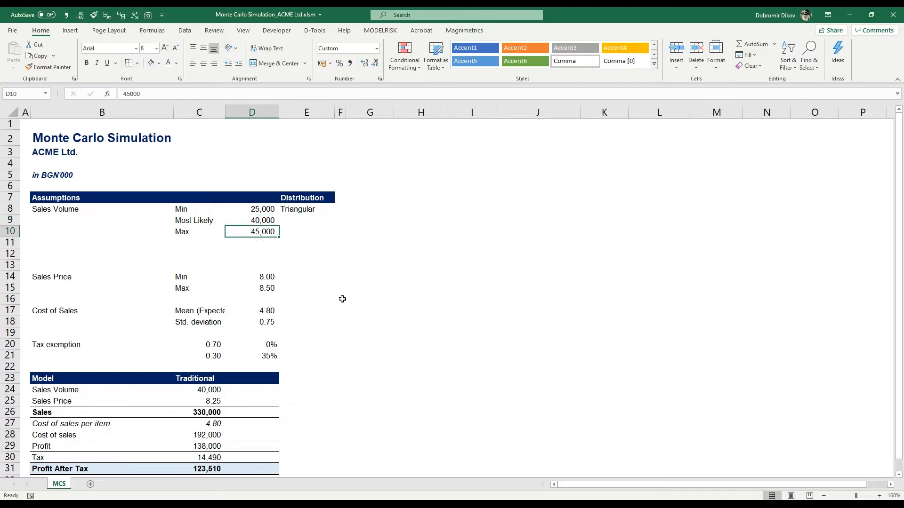
Enter "Uniform" in E14 as the distribution for Sales Price
key(Right)
key(Up)
key(Down)
key(Down)
key(Down)
key(Down)
key(Down)
text(I)
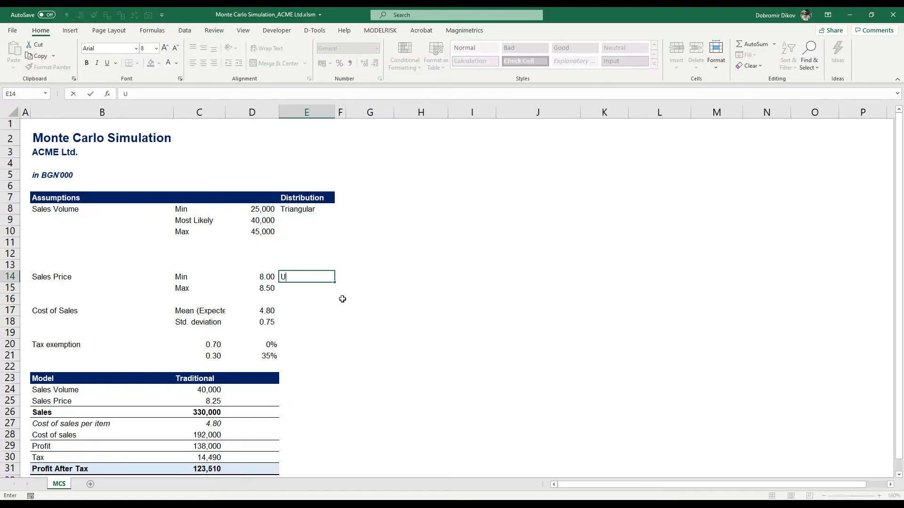
text(niform)
key(Return)
Examine the minimum and maximum Sales Price assumptions in rows 14 and 15
key(Up)
key(Left)
key(Left)
key(Down)
key(Right)
key(Right)
key(Right)
key(Left)
key(Up)
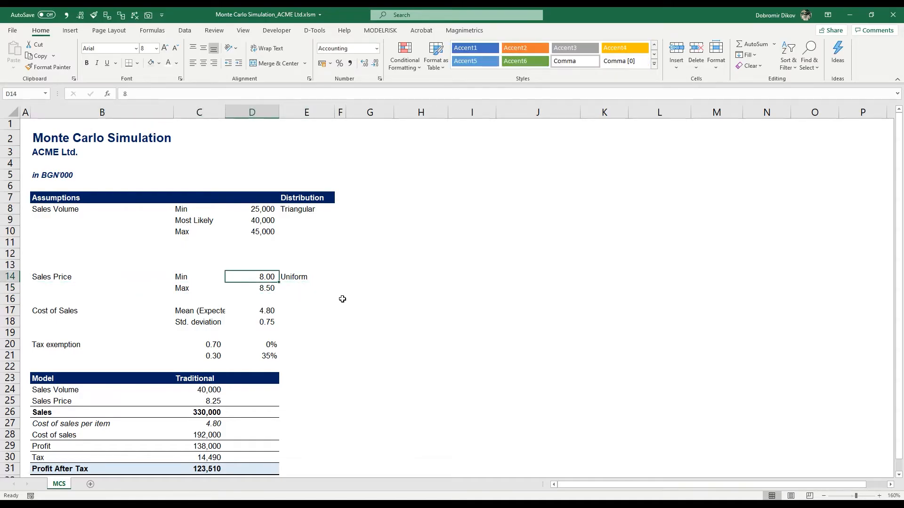
key(Down)
key(Right)
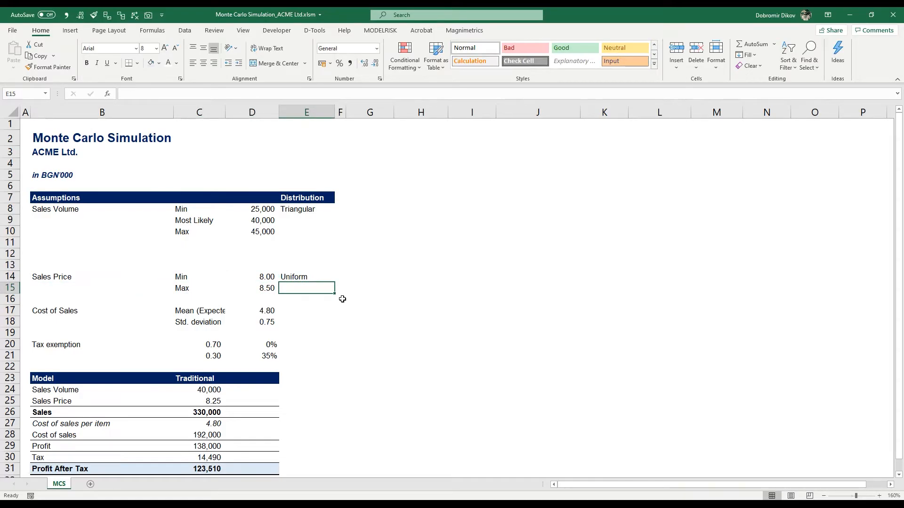
Enter "Normal" in E17 as the Cost of Sales distribution and "Discrete" in E20 for Tax exemption
key(Down)
key(Down)
key(Down)
key(Up)
text(N ormal)
key(Return)
key(Down)
key(Down)
text(Discrete)
key(Return)
Examine the probabilities and rates behind the discrete tax exemption distribution in C20:D21
key(Up)
key(Left)
key(Left)
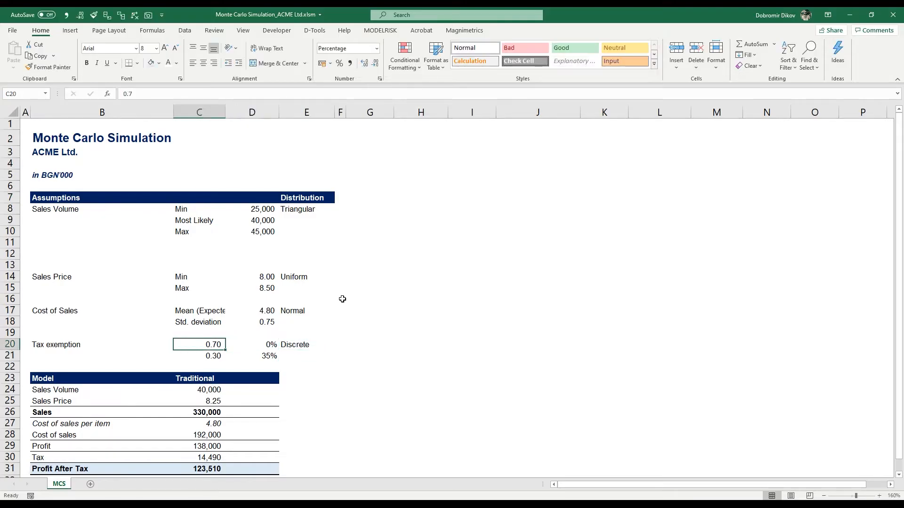
key(Down)
key(Right)
key(Right)
key(Up)
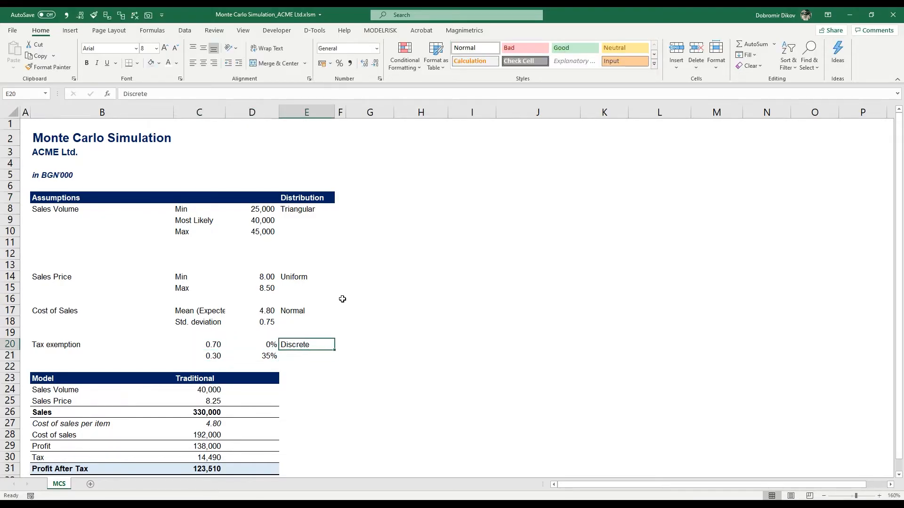
key(Left)
key(Left)
key(Right)
key(Down)
key(Up)
key(Left)
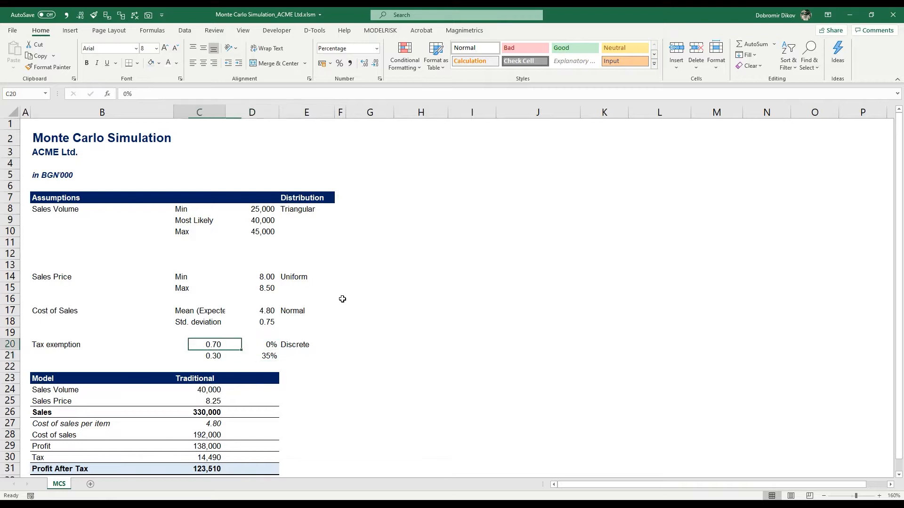
key(Down)
key(Up)
key(Right)
key(Right)
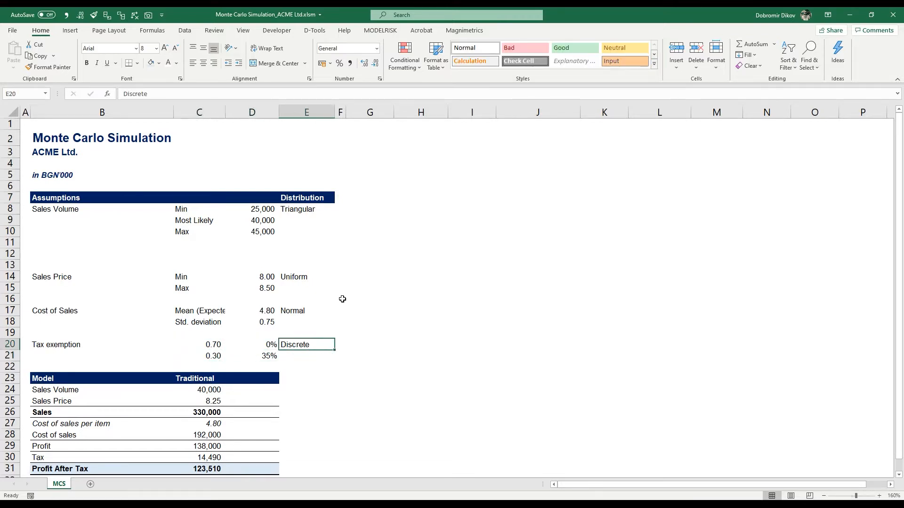
key(Left)
key(Down)
key(Up)
key(Right)
Review the distribution types assigned to the assumptions in column E
key(Up)
key(Up)
key(Up)
key(Up)
key(Up)
key(Up)
key(Up)
key(Up)
key(Up)
key(Up)
key(Up)
key(Up)
key(Down)
key(Down)
key(Down)
key(Down)
key(Down)
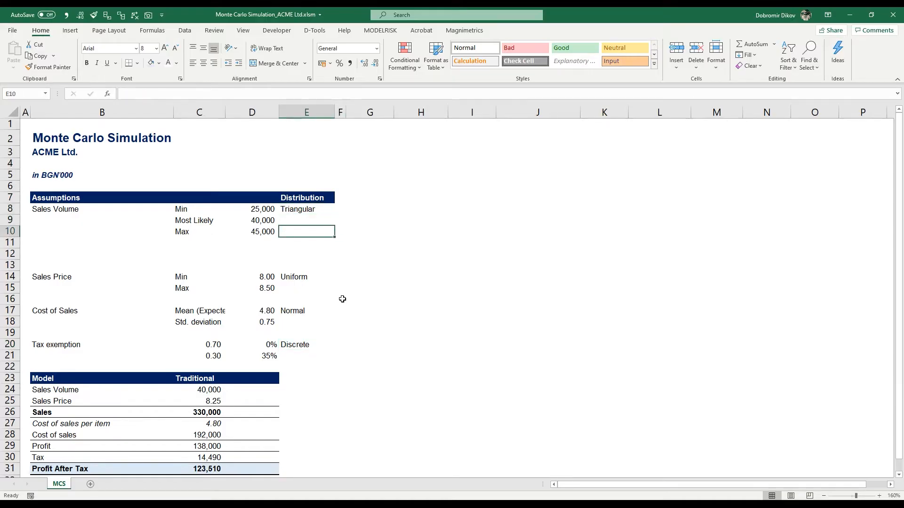
key(Down)
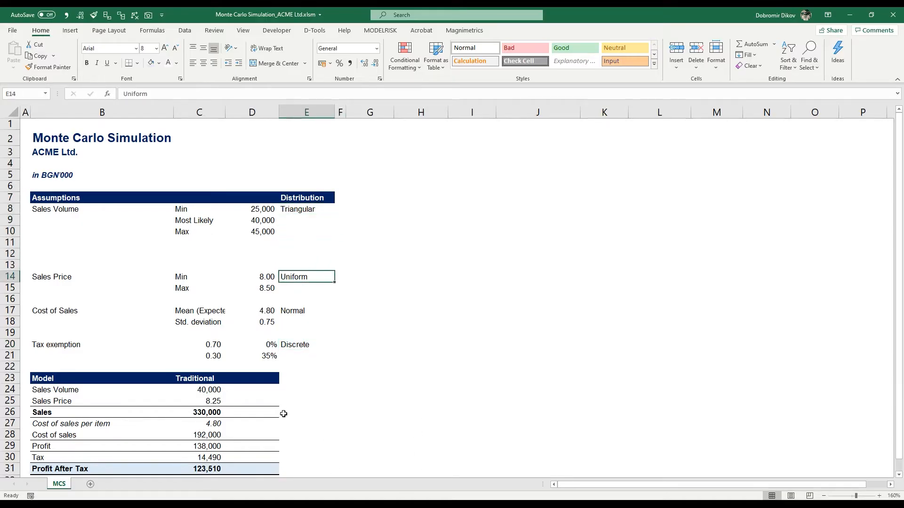
Add the heading "Monte Carlo" in E23, formatted like the rest of the Model header row
key(Down)
key(Down)
key(Down)
key(Down)
key(Down)
key(Down)
key(Down)
key(Down)
key(Down)
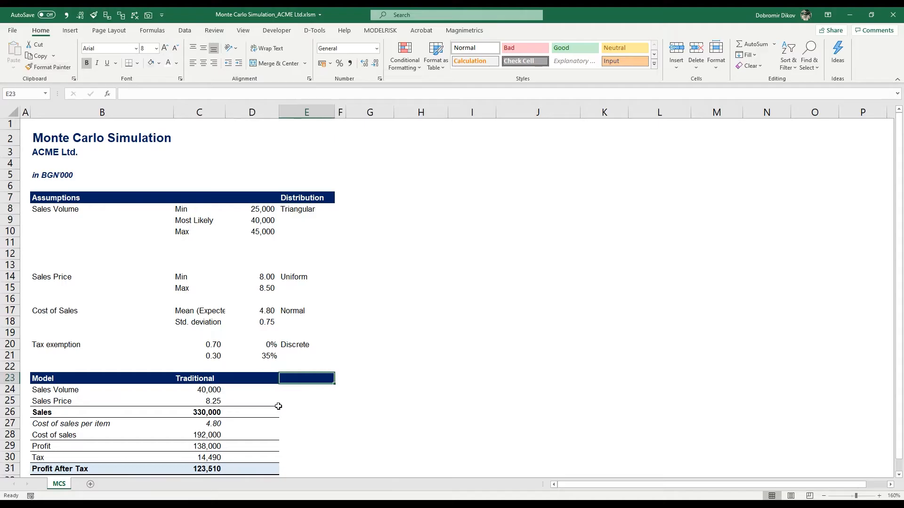
text(Monte Carlo)
key(Return)
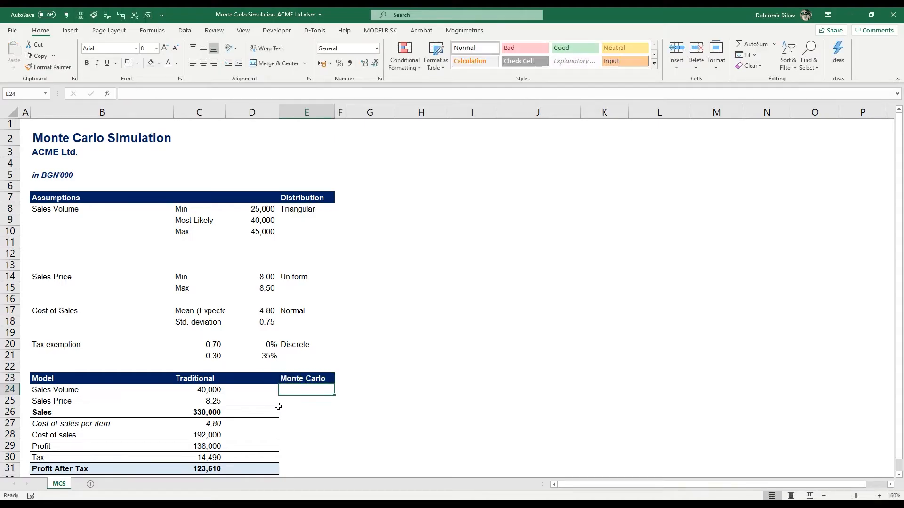
Enter the headings "Min", "Most Likely" and "Max" in G8:I8 beside the Sales Volume assumptions
click(369, 209)
text(Min)
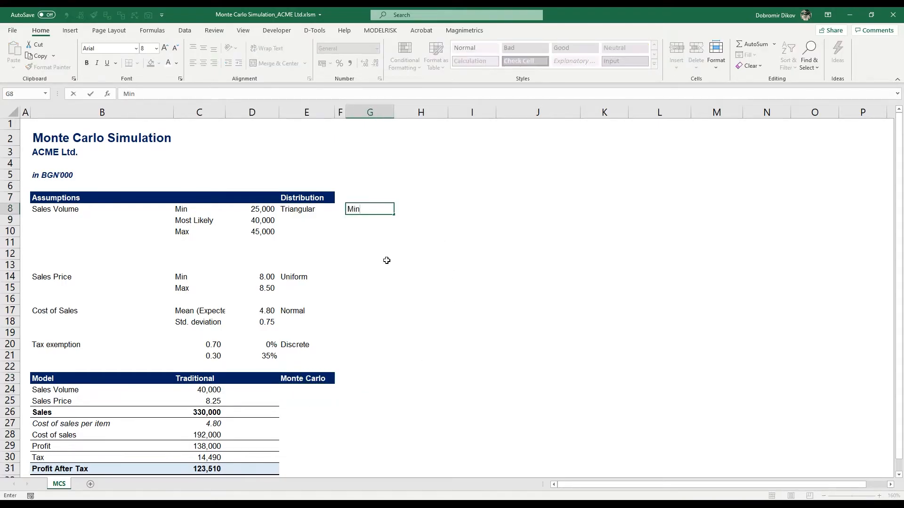
key(Tab)
text(M)
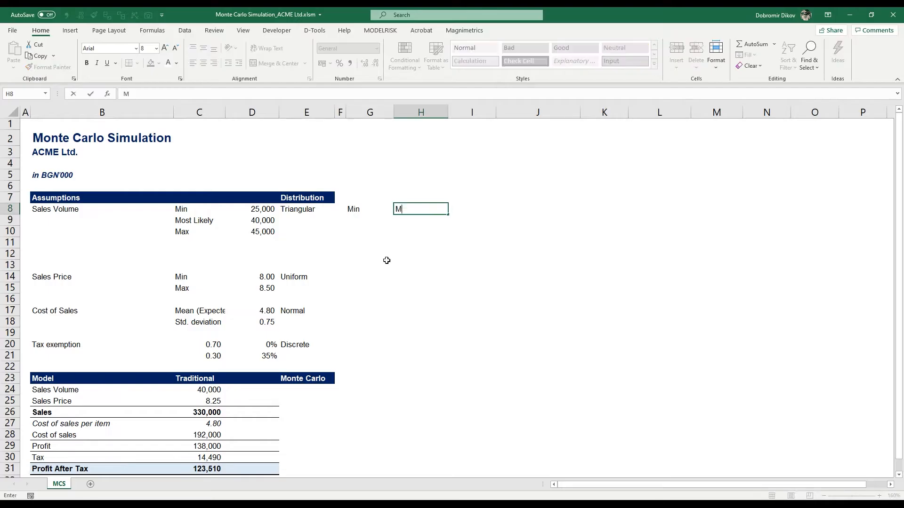
text(ost Likely)
key(Tab)
text(Max)
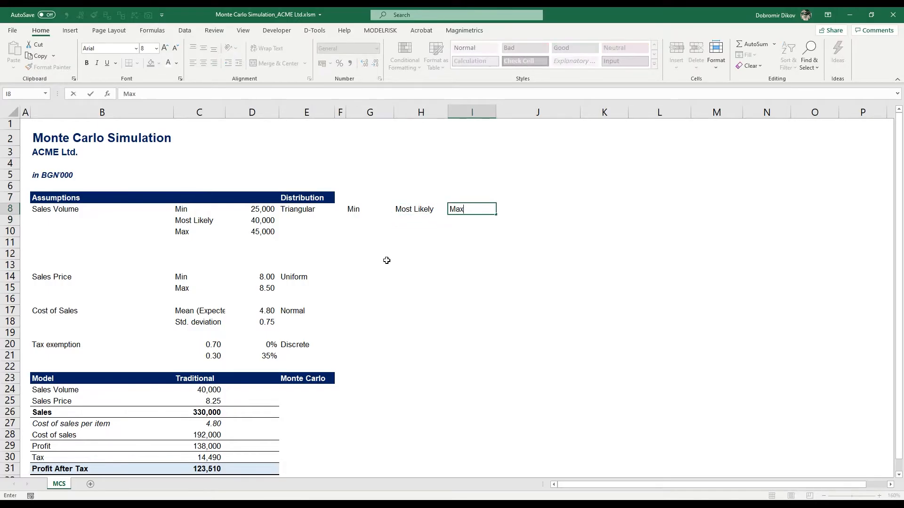
key(Return)
Apply all borders to G9:I9 beneath the Min, Most Likely and Max headings
key(Left)
key(Left)
key(shift+Right)
key(shift+Right)
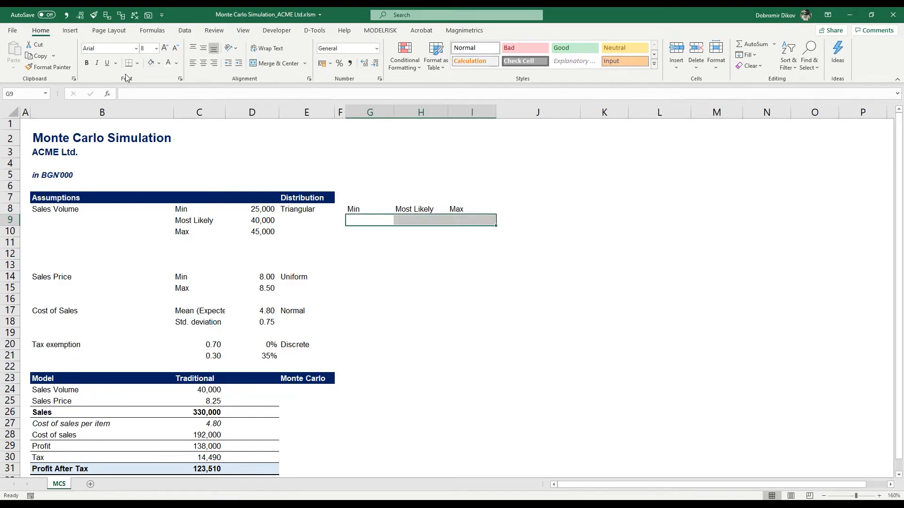
click(137, 64)
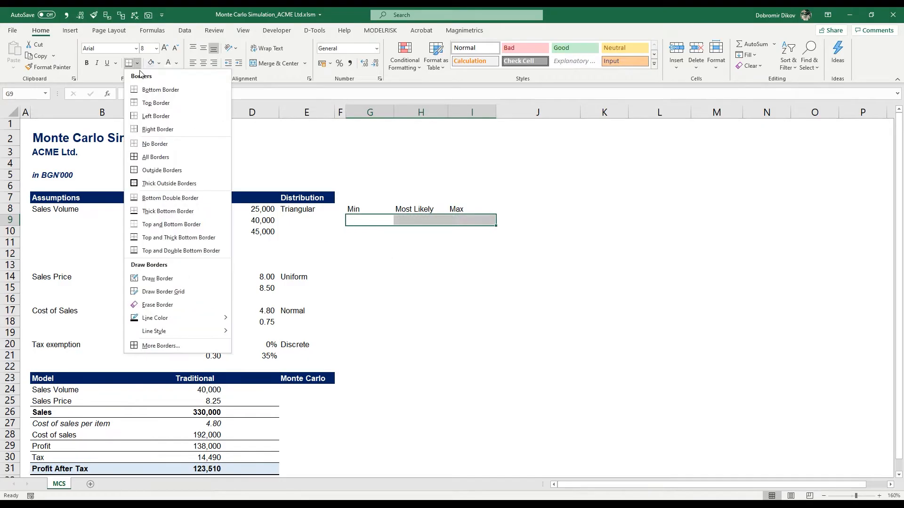
click(158, 160)
Link the Min value in G9 to the minimum sales volume with =D8
click(362, 220)
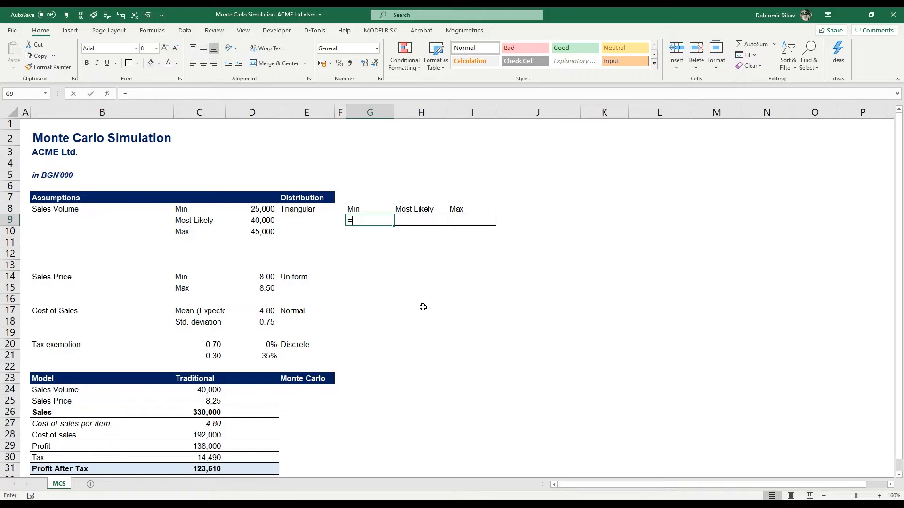
text(=)
key(Left)
key(Left)
key(Left)
key(Up)
key(Tab)
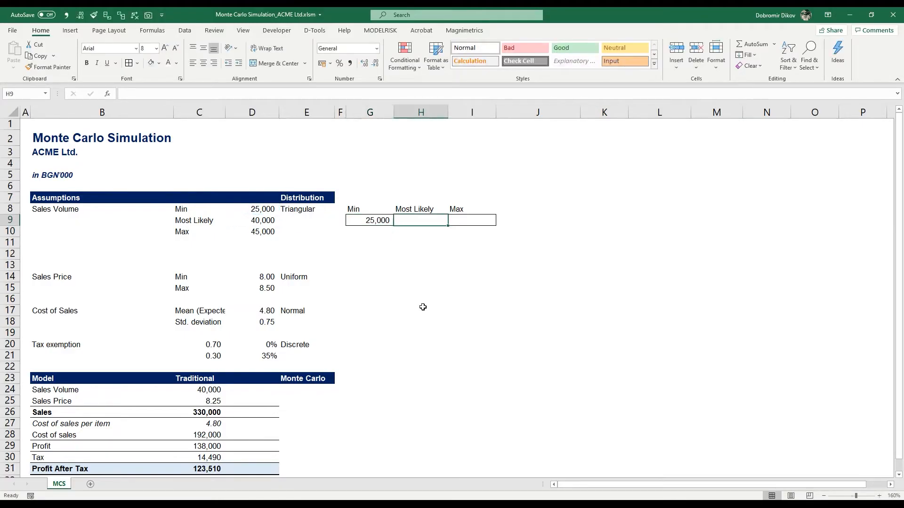
Link the Most Likely value in H9 to the most likely sales volume with =D9
text(=)
key(Left)
key(Left)
key(Left)
key(Left)
key(Tab)
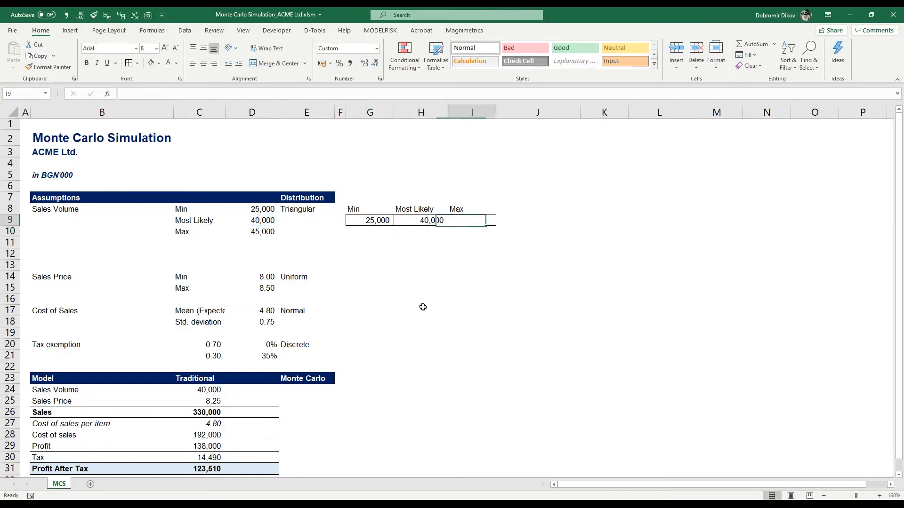
Link the Max value in I9 to the maximum sales volume with =D10
text(=)
key(Left)
key(Left)
key(Left)
key(Left)
key(Left)
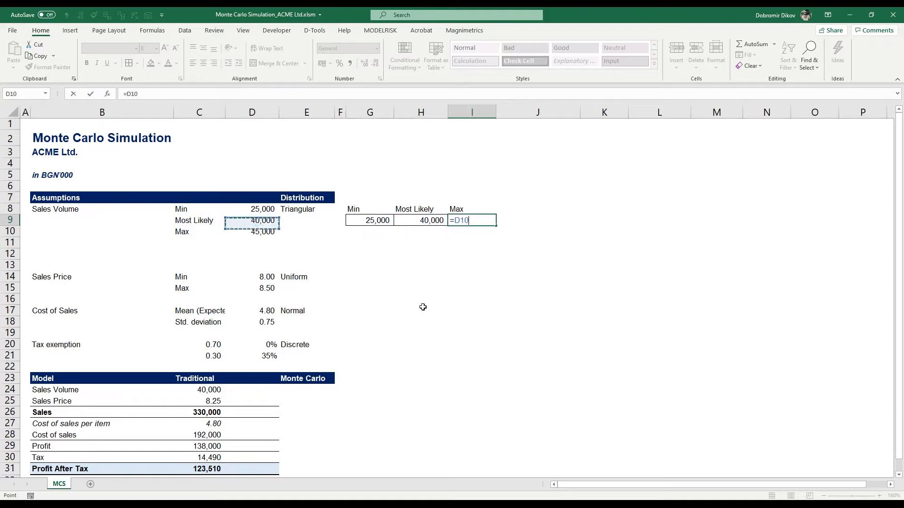
key(Down)
key(Return)
Enter the headings "Lower Range", "Higher Range", "Total Range" and "Cumulative Probability" in G11:J11
key(Left)
key(Left)
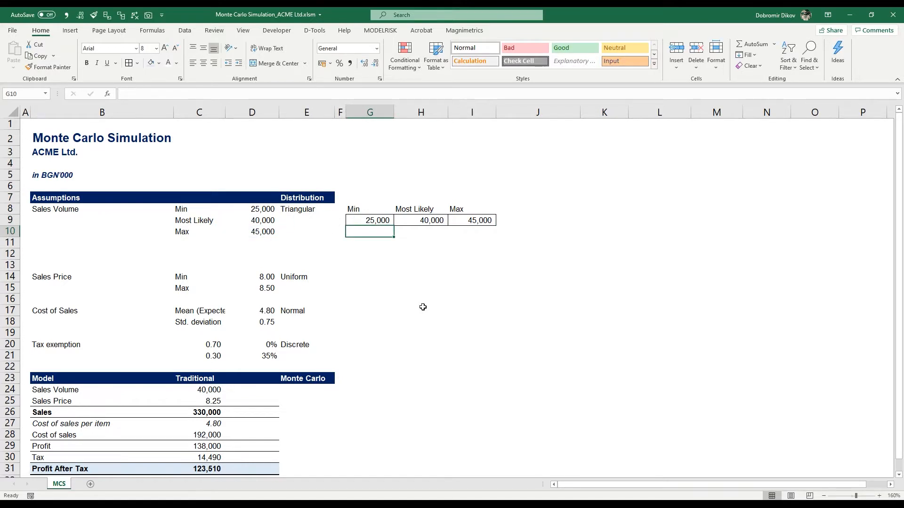
key(Down)
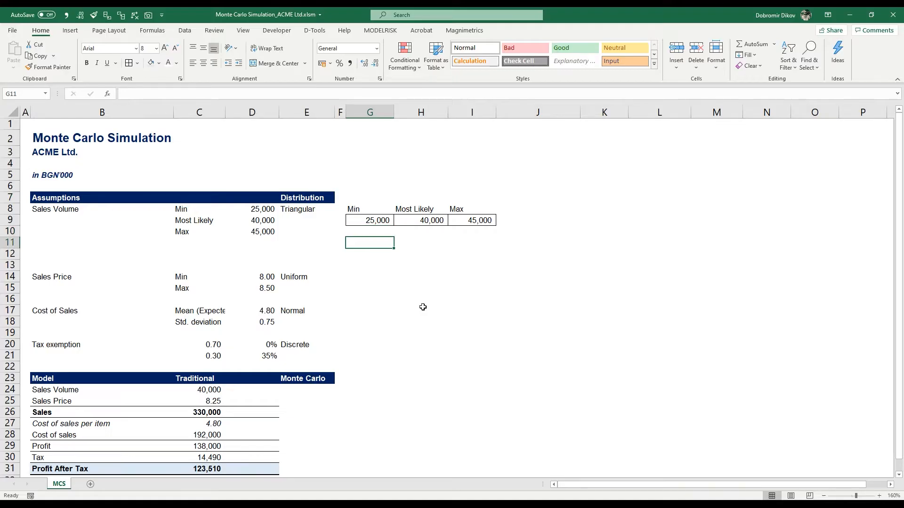
text(L)
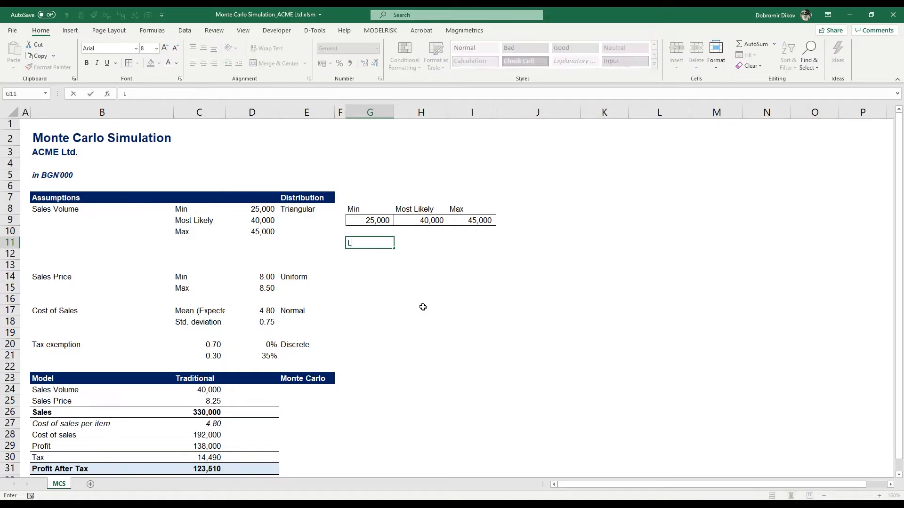
text(ower Range)
key(Tab)
text(Higher Range)
key(Tab)
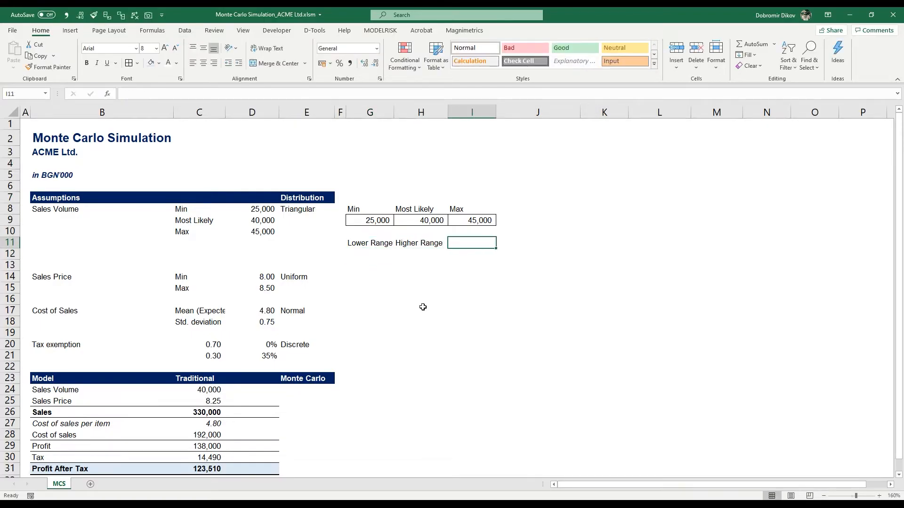
text(Total Range)
key(Tab)
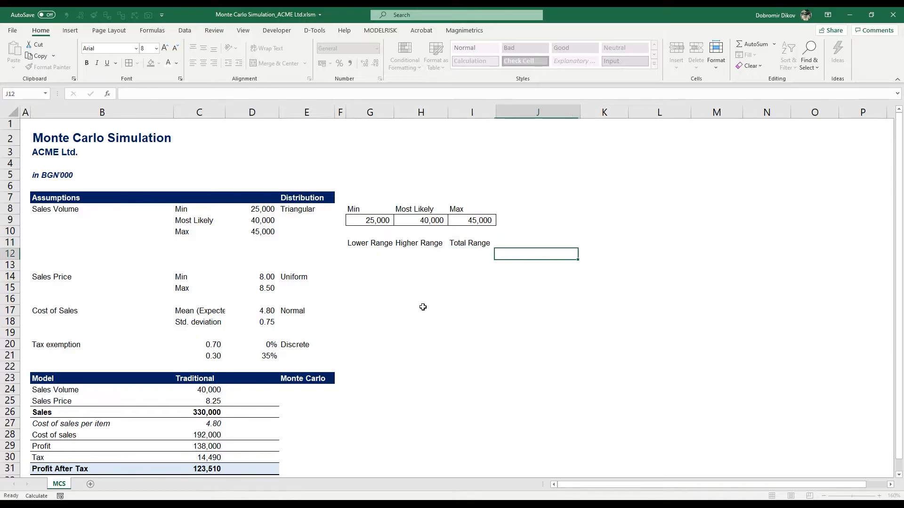
text(Cumulativeb)
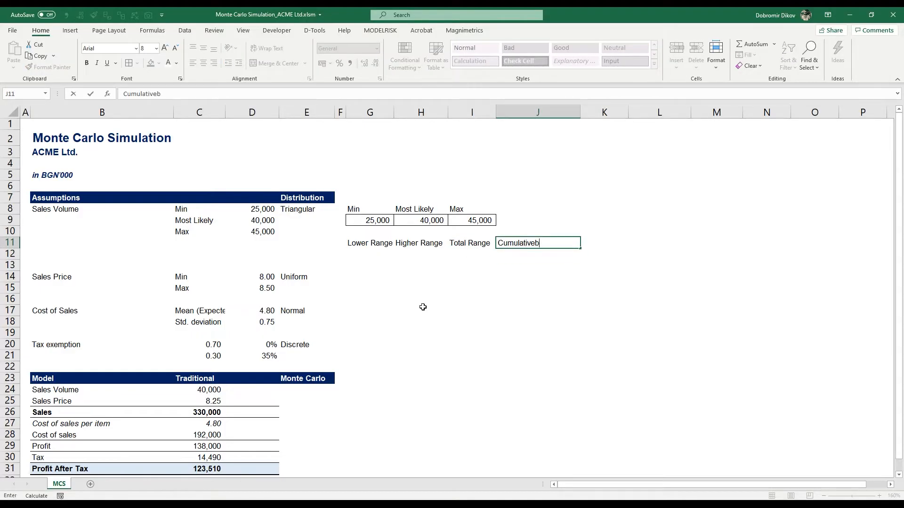
key(BackSpace)
text( Probability)
key(Return)
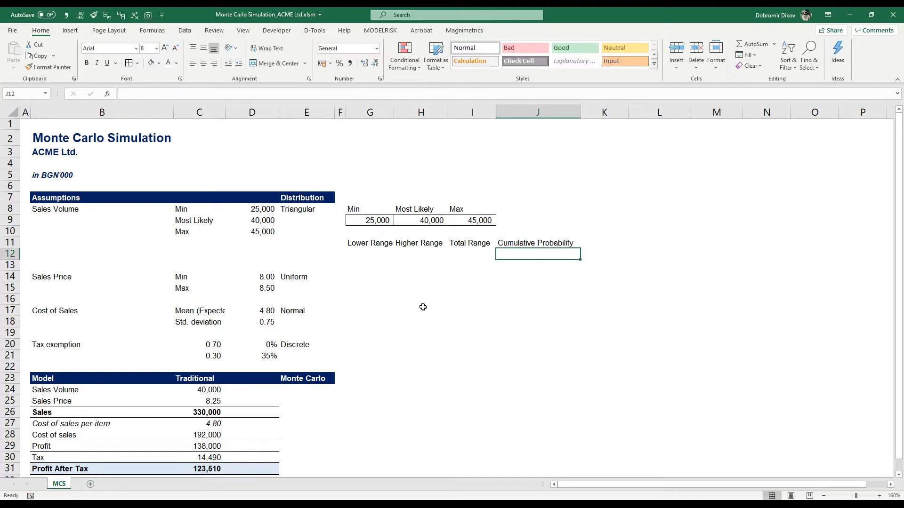
Apply all borders to G12:J12 beneath the range and probability headings
key(Left)
key(Left)
key(Left)
key(shift+Right)
key(shift+Right)
key(shift+Right)
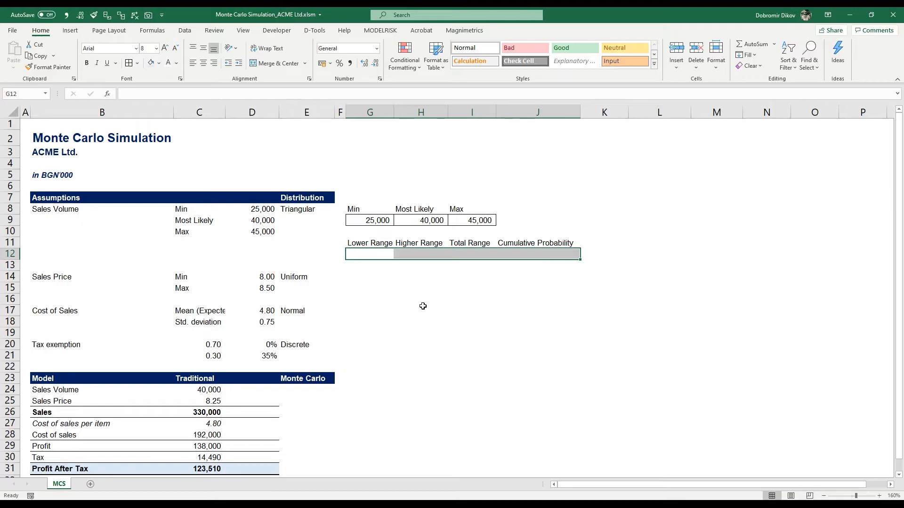
click(128, 62)
Paste the "Triangular Distribution Random Number" text box and place it below the range table, starting around row 14
click(366, 258)
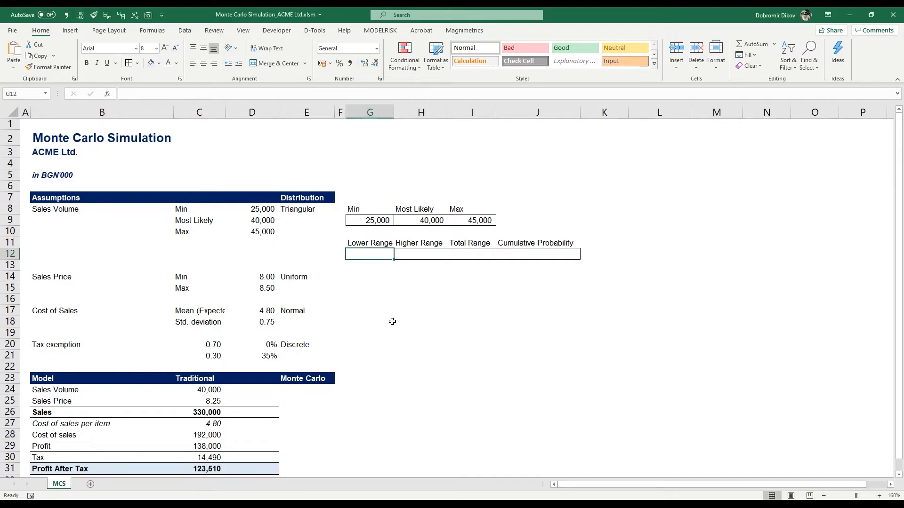
key(ctrl+v)
drag(494, 247, 506, 281)
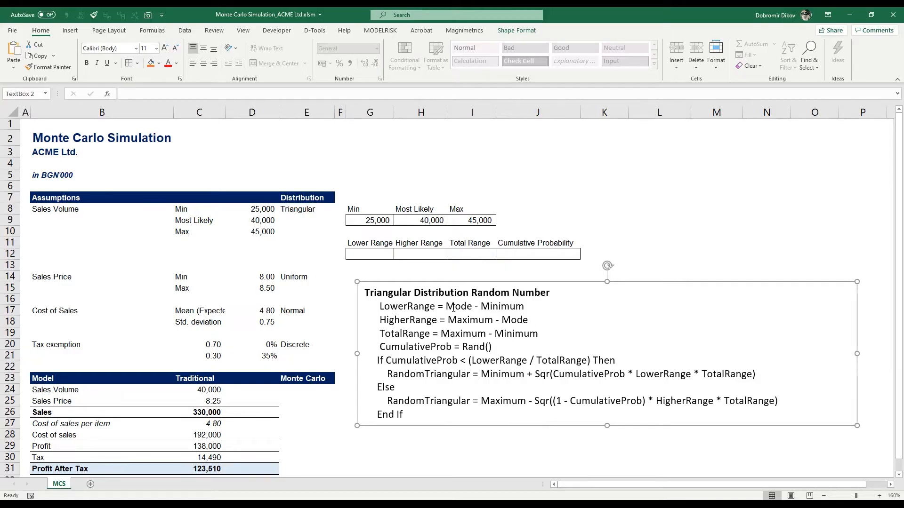
Calculate the Lower Range in G12 as most likely minus minimum with =H9-G9
click(374, 254)
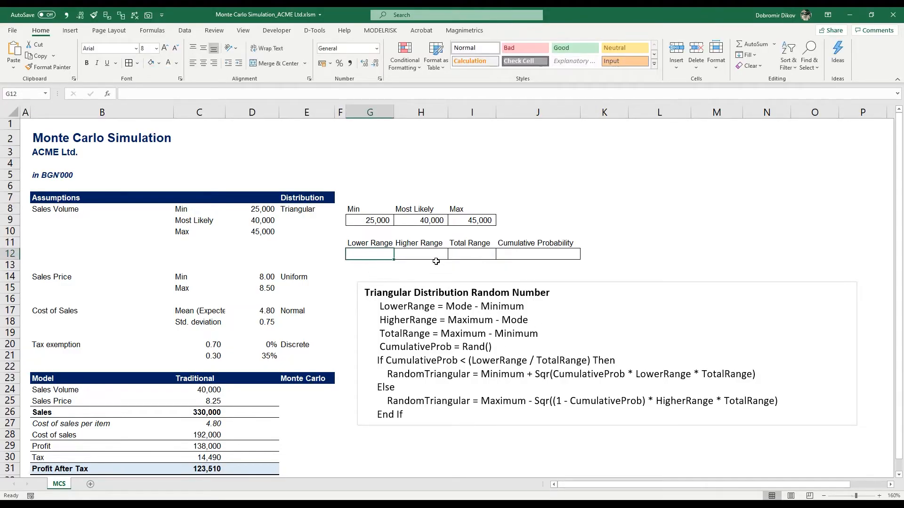
text(=)
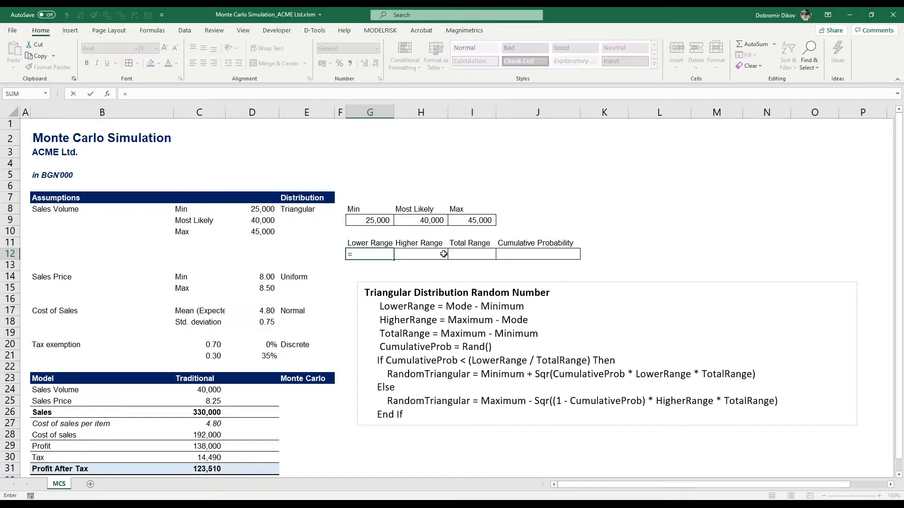
key(Up)
key(Up)
key(Up)
key(Right)
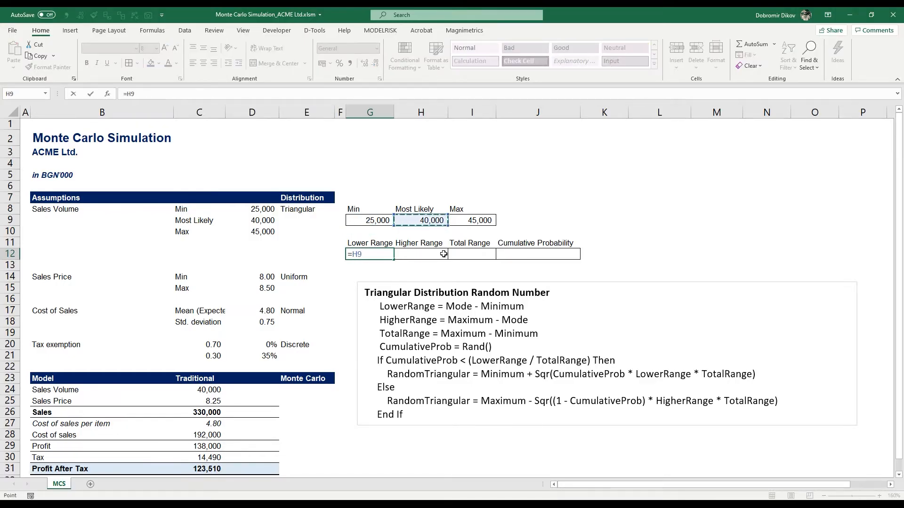
text(-)
key(Up)
key(Up)
key(Up)
key(Tab)
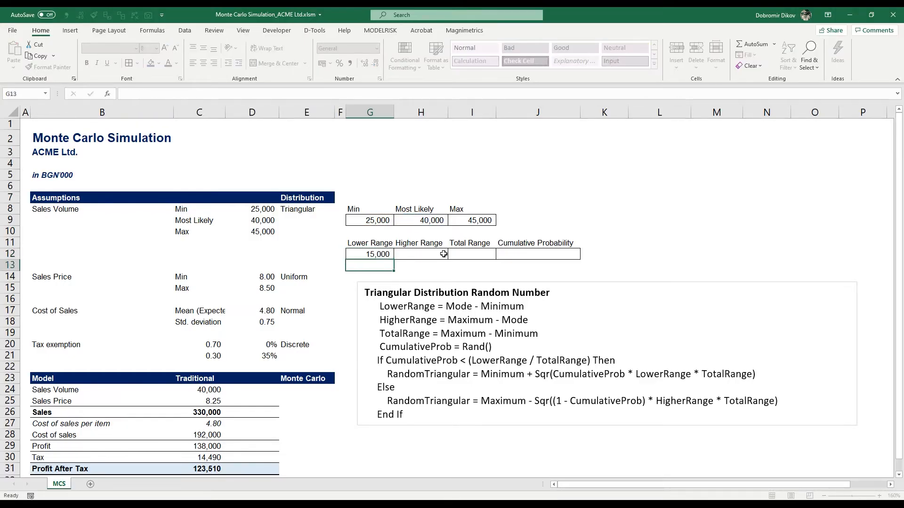
Calculate the Higher Range in H12 as maximum minus most likely with =I9-H9
text(=)
key(Up)
key(Up)
key(Up)
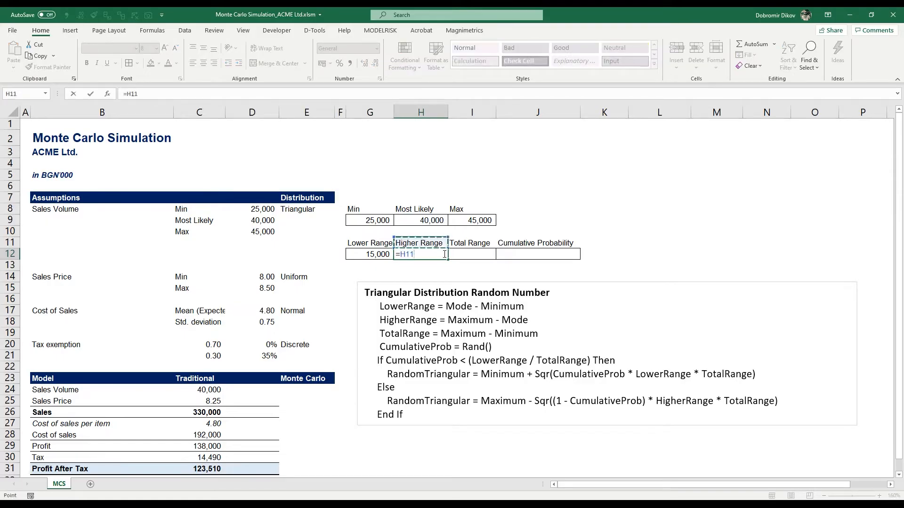
key(Right)
text(-)
key(Left)
key(Up)
key(Up)
key(Up)
key(Right)
key(Return)
Calculate the Total Range in I12 as maximum minus minimum with =I9-G9
key(Right)
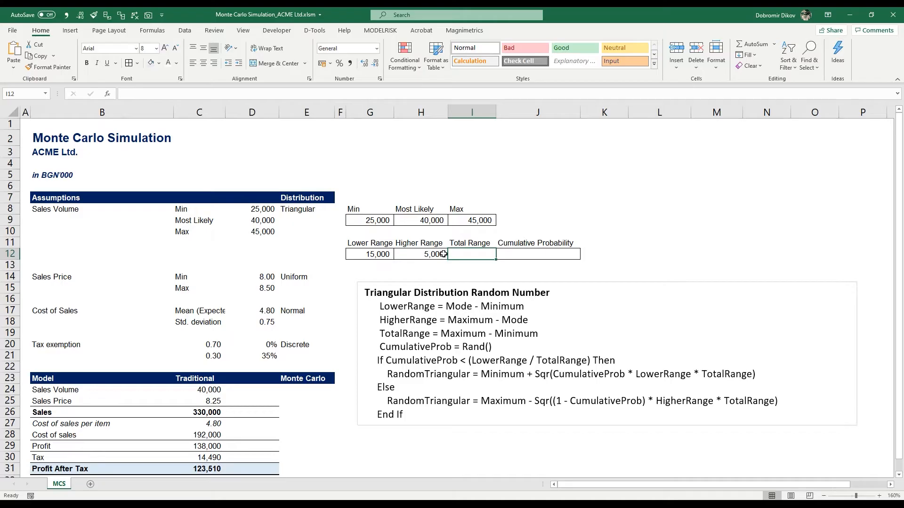
text(=)
key(Up)
key(Up)
key(Up)
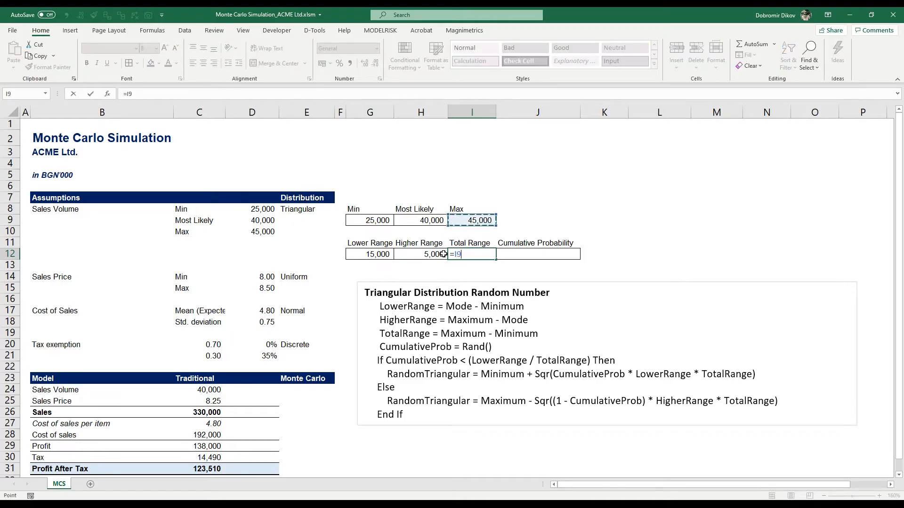
text(-)
key(Up)
key(Up)
key(Up)
key(Left)
key(Left)
key(Return)
Generate the Cumulative Probability in J12 with =RAND()
key(Up)
key(Right)
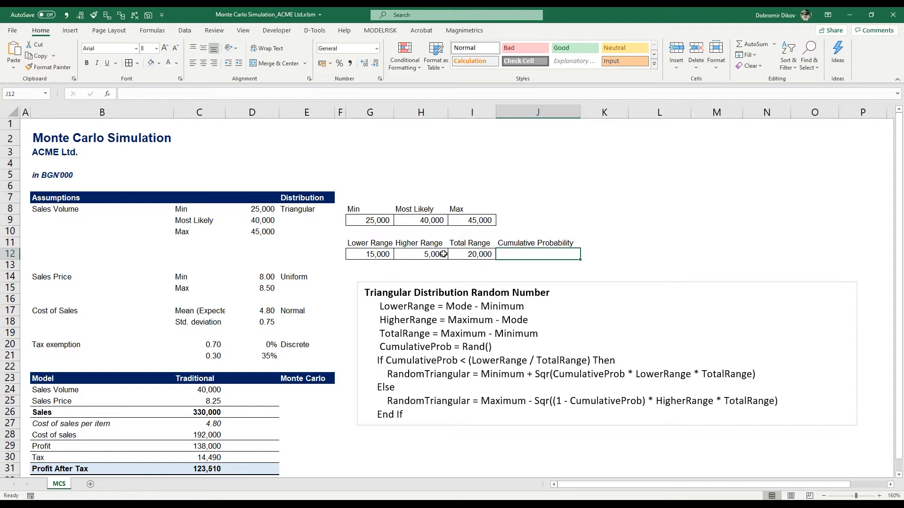
text(=rand)
key(Tab)
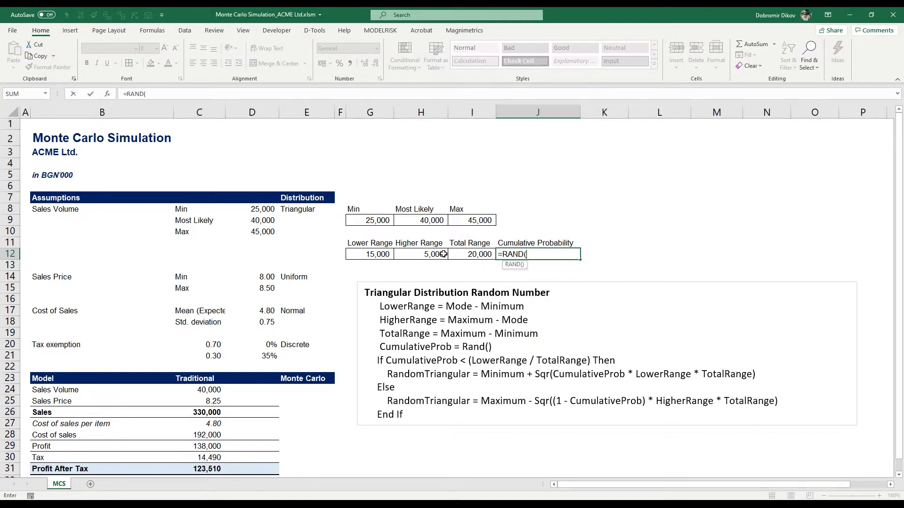
key(Return)
Format the Cumulative Probability in J12 as a number with six decimal places
key(Up)
key(alt+1)
click(366, 65)
click(366, 64)
click(365, 64)
click(366, 64)
click(365, 64)
click(366, 64)
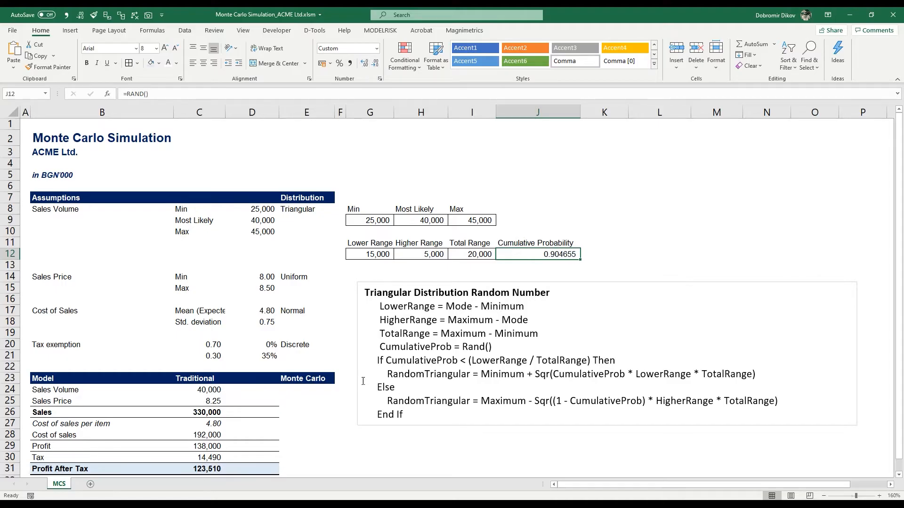
Copy the formatting of the Traditional column C24:C31 onto the Monte Carlo cells E24:E31
click(296, 387)
drag(258, 390, 252, 466)
drag(208, 364, 212, 441)
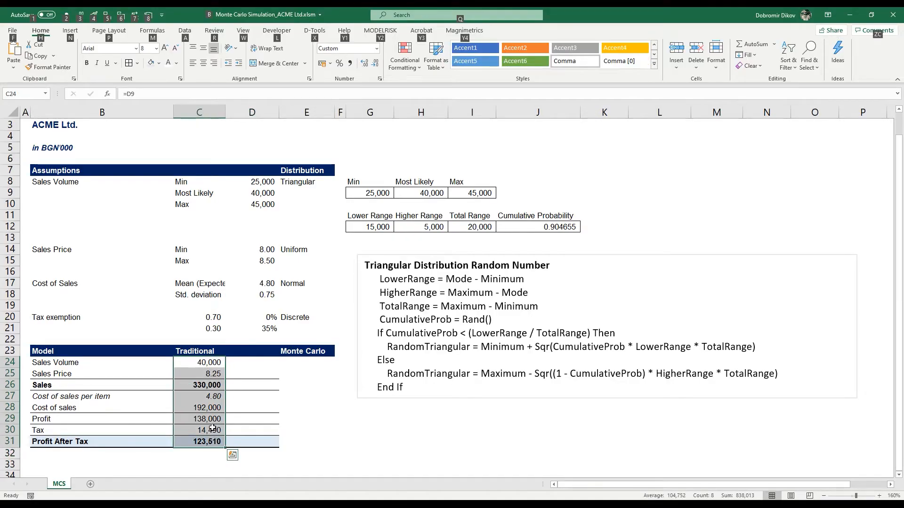
drag(292, 362, 306, 443)
Copy the Sales formula from C26 to E26 in the Monte Carlo column
click(221, 385)
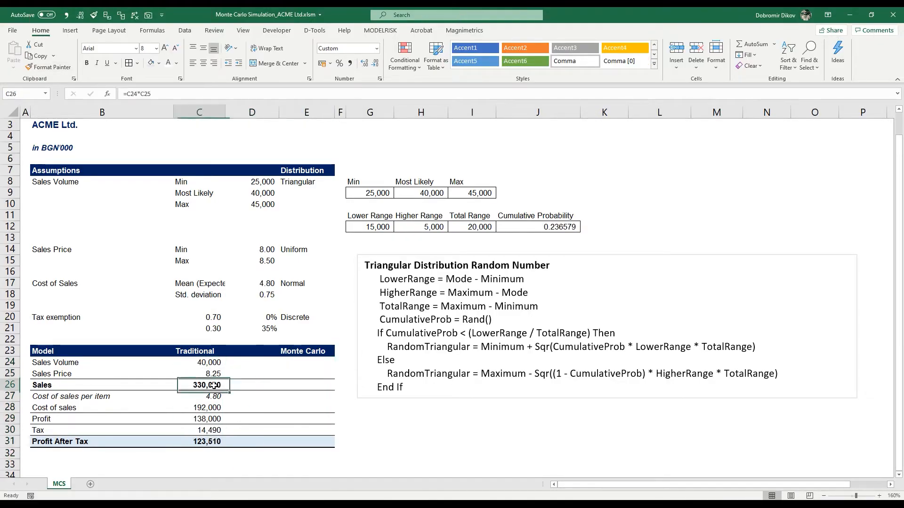
key(ctrl+c)
key(Right)
key(Right)
key(ctrl+v)
Copy the Profit formula from C29 to E29 in the Monte Carlo column
key(Down)
key(Down)
key(Down)
key(Left)
key(Left)
key(ctrl+c)
key(Right)
key(Right)
key(ctrl+v)
Copy the Cost of sales formula from C28 to E28 in the Monte Carlo column
key(Down)
key(Left)
key(Left)
key(Up)
key(Up)
key(ctrl+c)
key(Right)
key(Right)
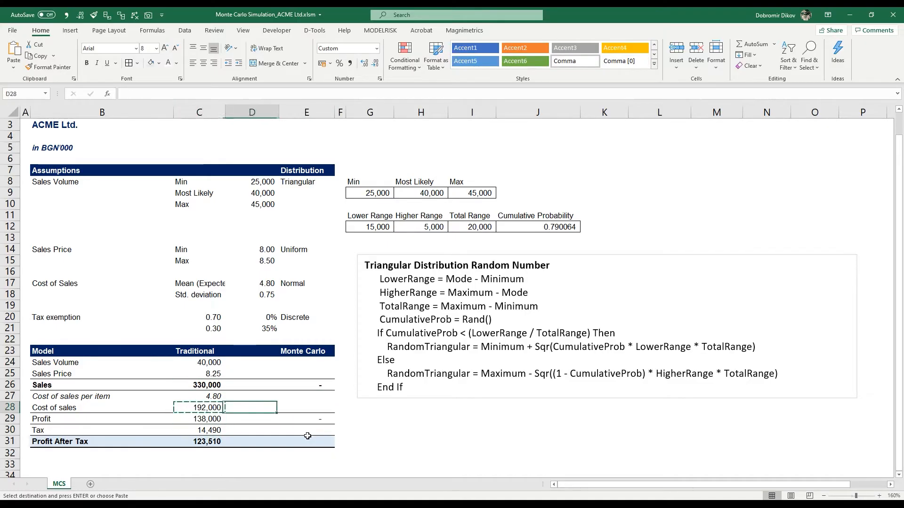
key(ctrl+v)
Copy the Profit After Tax formula from C31 to E31 in the Monte Carlo column
key(Down)
key(Left)
key(Left)
key(Down)
key(ctrl+c)
key(Right)
key(Right)
key(ctrl+v)
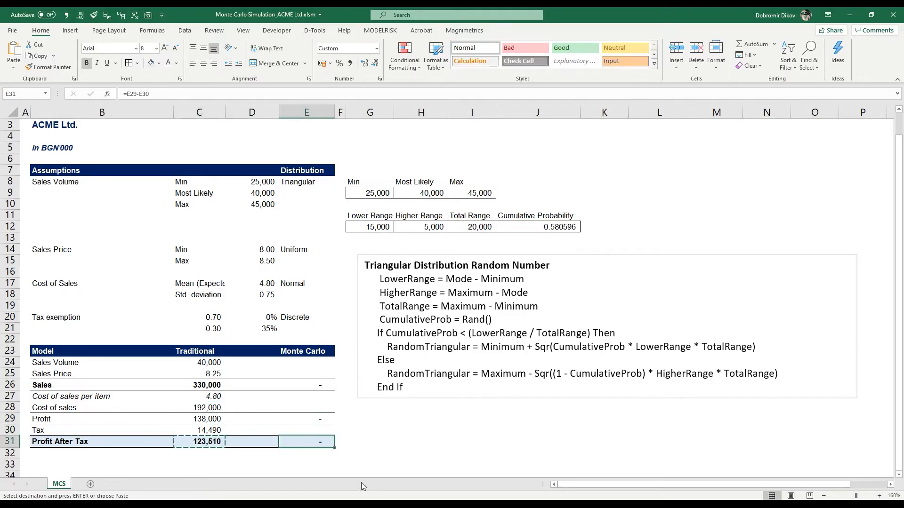
Recalculate the sheet several times to examine how the random Cumulative Probability in J12 changes
scroll(325, 409, up, 1)
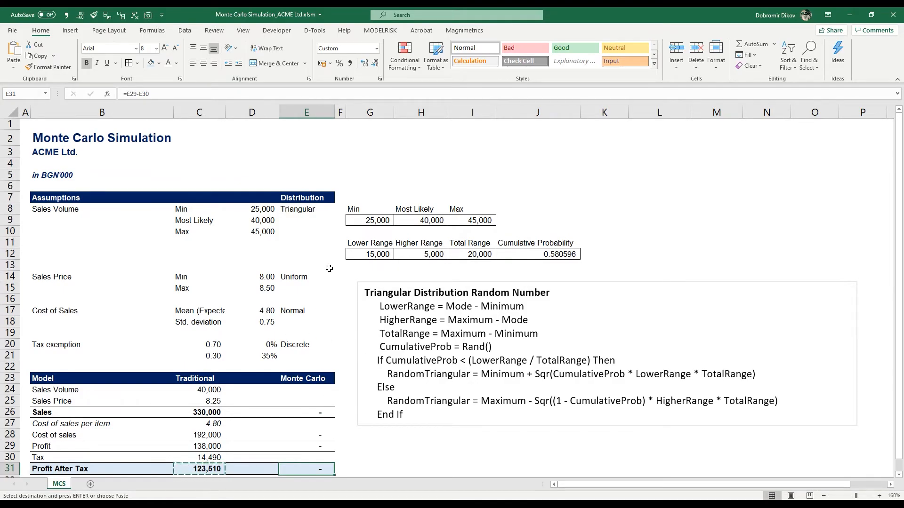
key(F9)
key(F9)
key(F9)
key(F9)
key(F9)
key(F9)
key(F9)
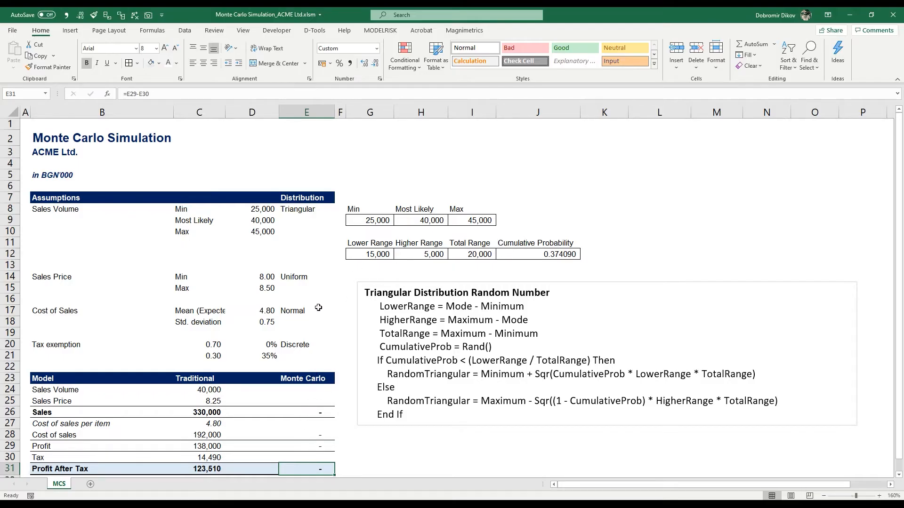
Keep recalculating the sheet to compare further random draws of the Cumulative Probability in J12
key(F9)
key(F9)
key(F9)
key(F9)
key(F9)
key(F9)
key(F9)
key(F9)
key(F9)
key(F9)
drag(312, 417, 314, 428)
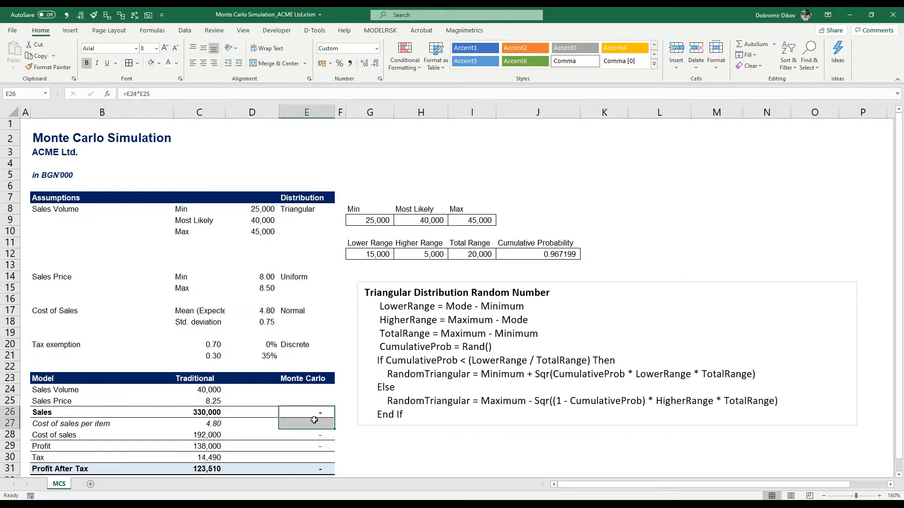
Begin an IF formula for the Monte Carlo Sales Volume in E24 with the condition J12<(G12/I12)
click(321, 391)
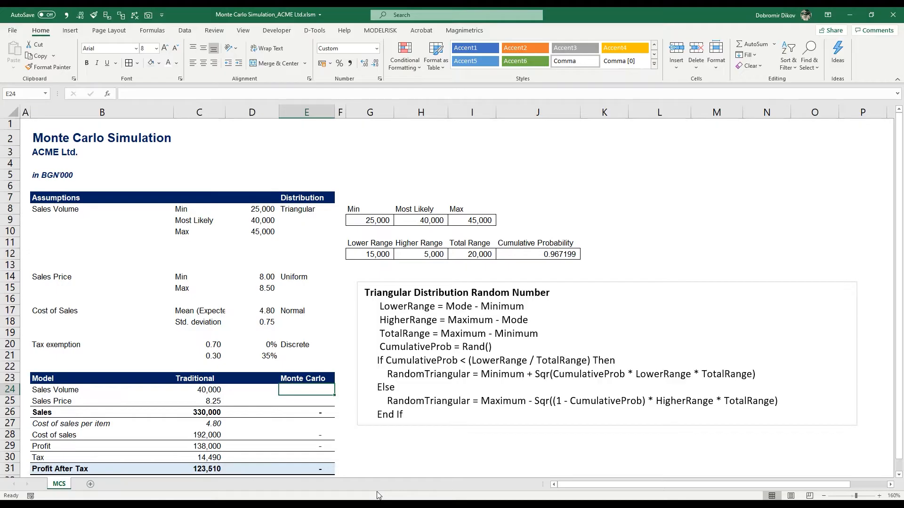
text(=if()
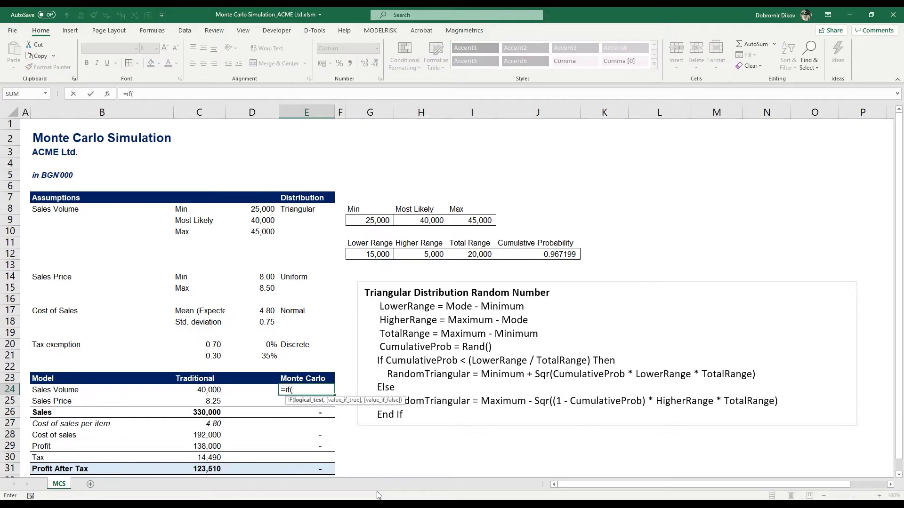
click(549, 257)
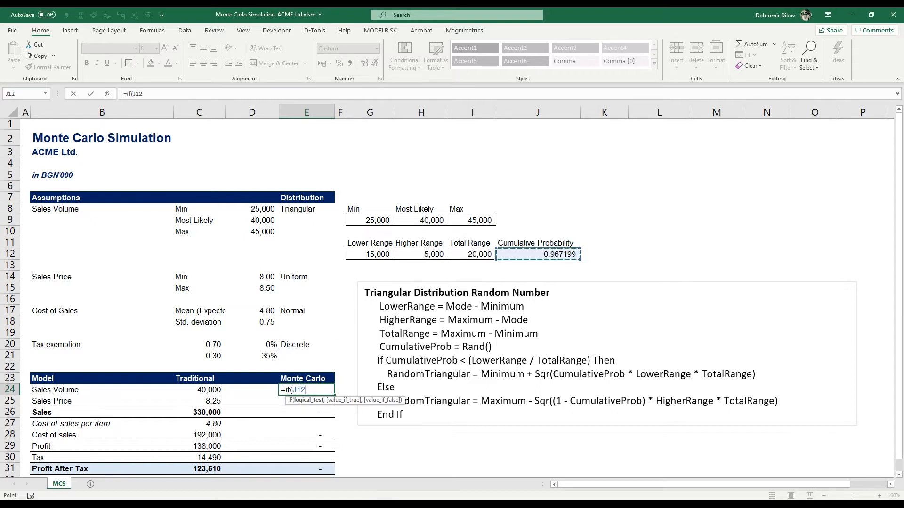
text(<()
click(379, 256)
text(/)
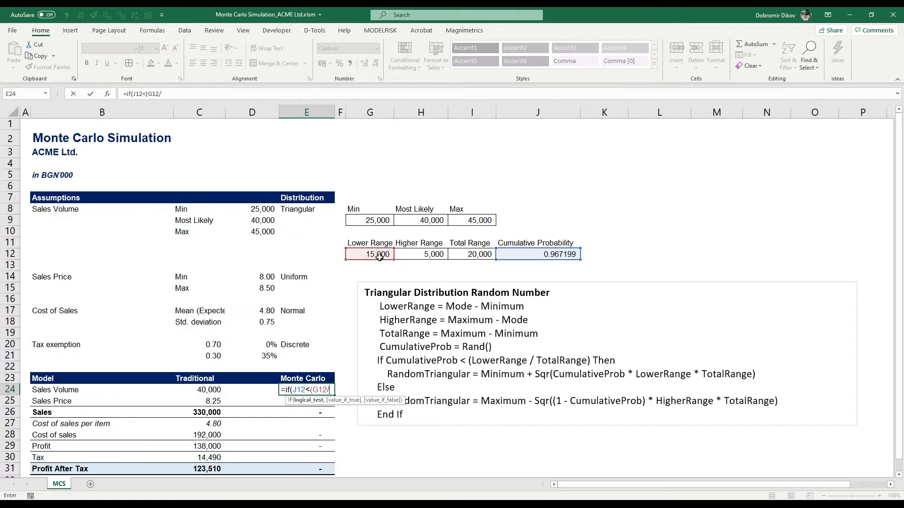
click(477, 256)
text(),)
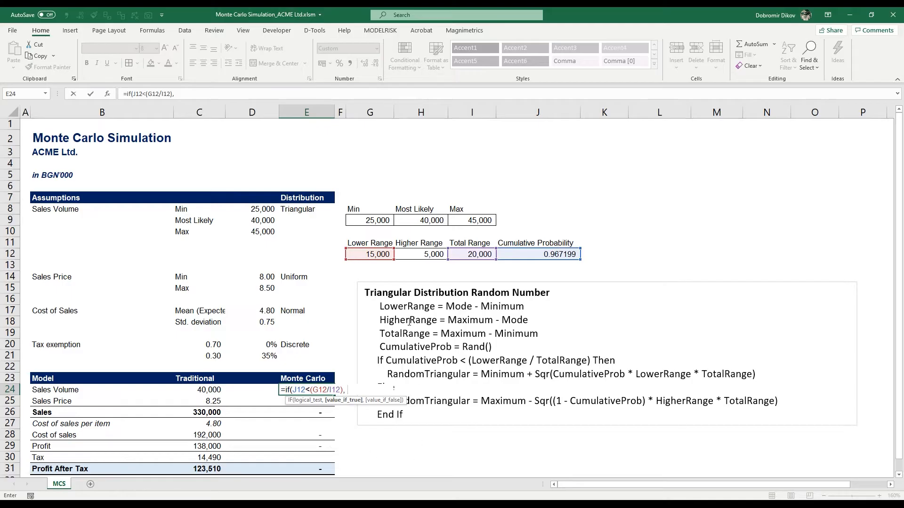
Enter G9+SQRT(J12*G12*I12) as the value-if-true argument of the E24 formula
click(366, 220)
text(+)
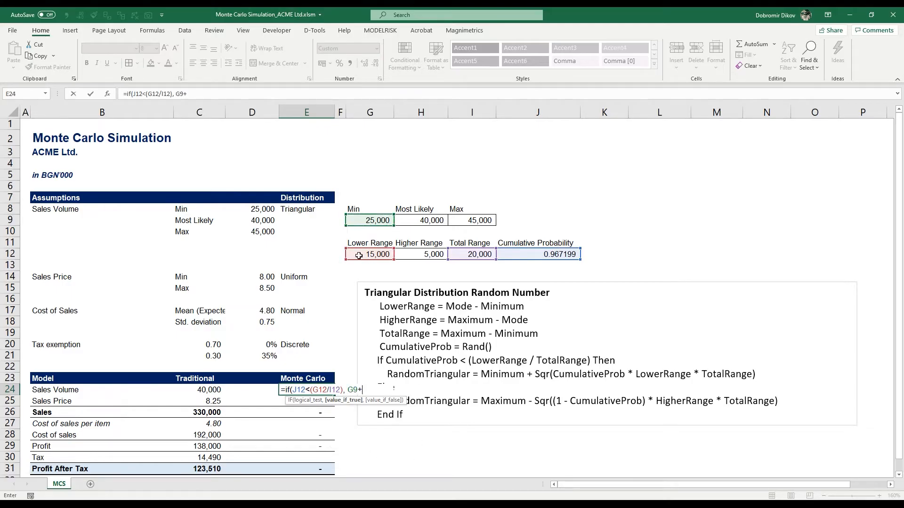
text(sq)
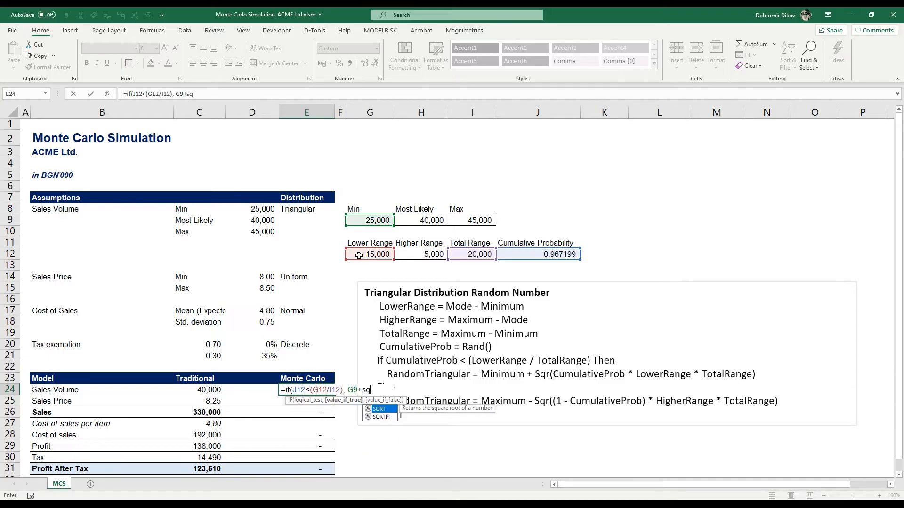
key(Tab)
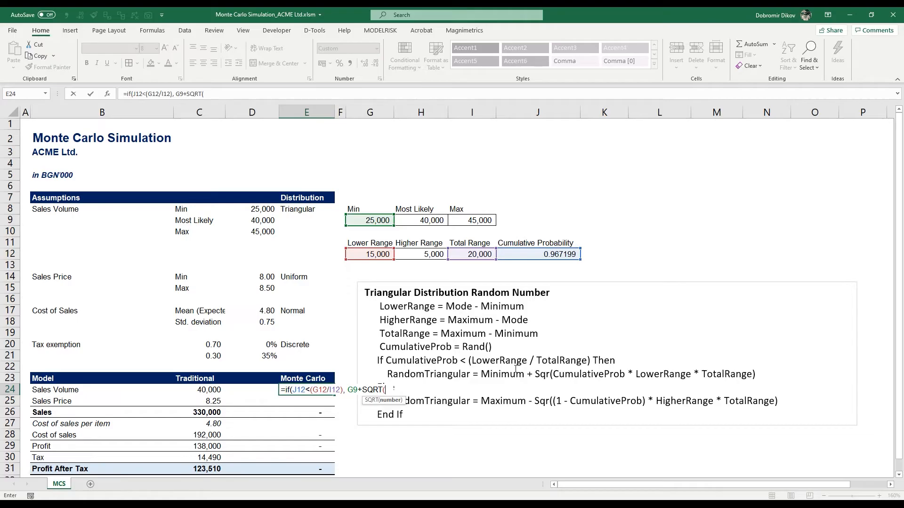
click(521, 256)
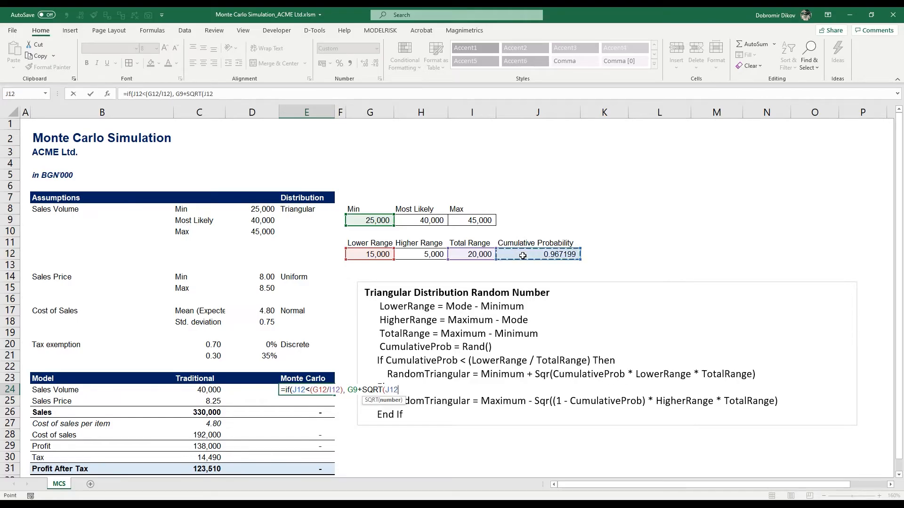
text(*)
click(374, 255)
text(*)
click(459, 254)
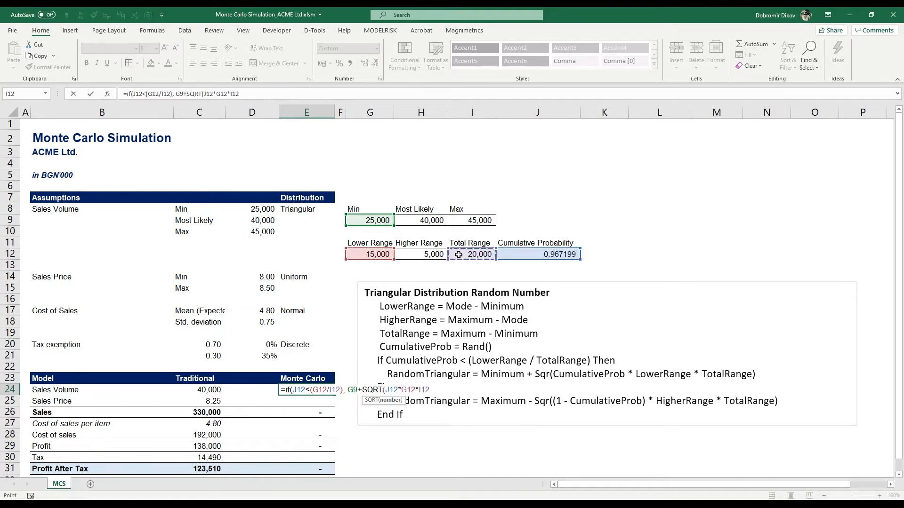
text(),)
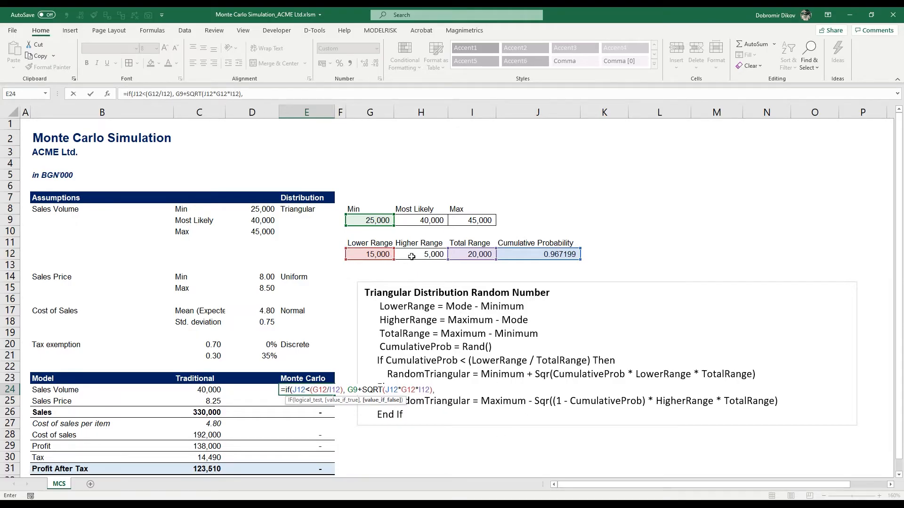
Enter I9-SQRT((1-J12)*H12*I12) as the value-if-false argument and complete the Sales Volume formula in E24
click(462, 225)
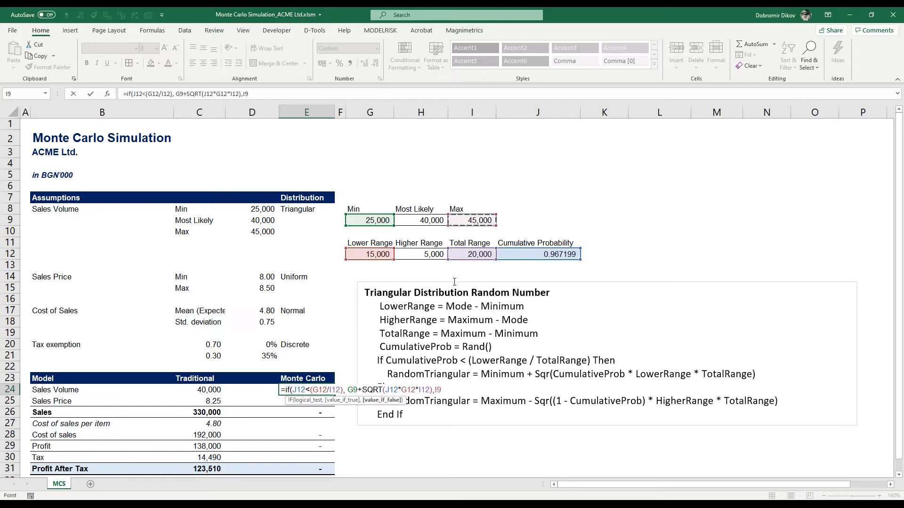
text(-sq)
key(Tab)
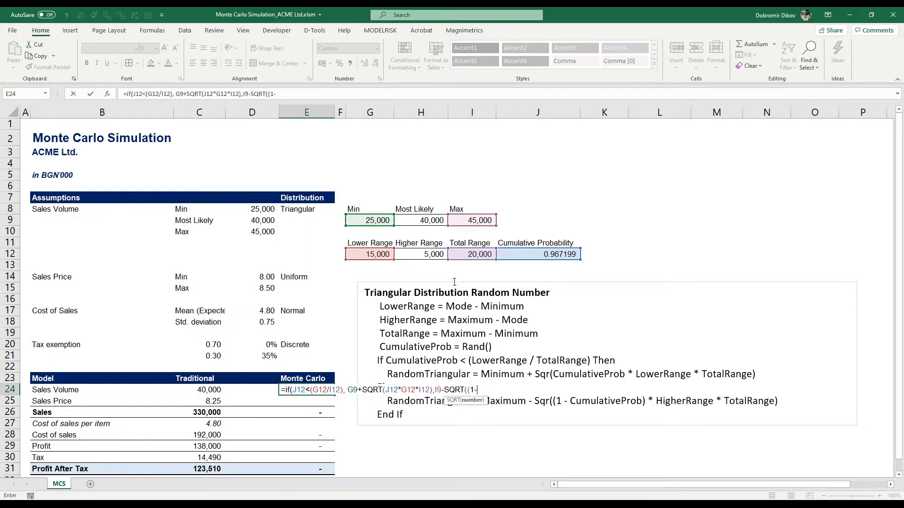
click(527, 253)
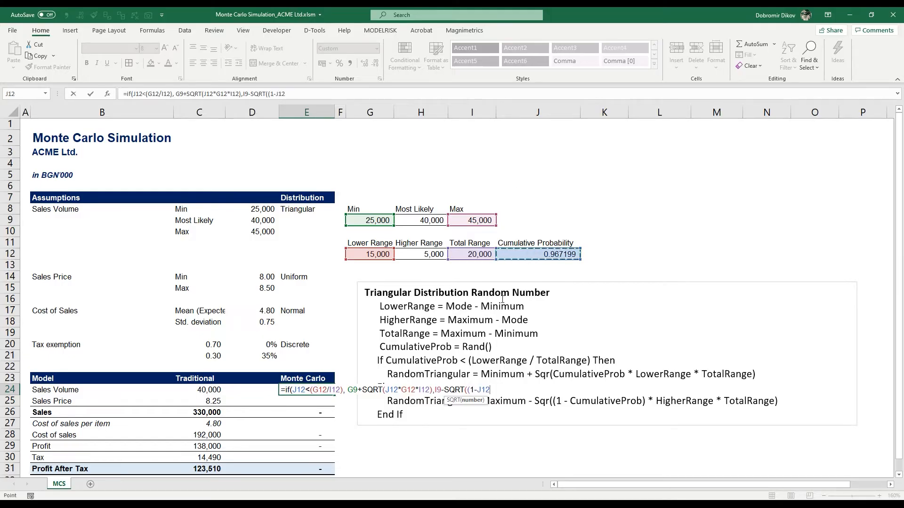
text()*)
click(422, 250)
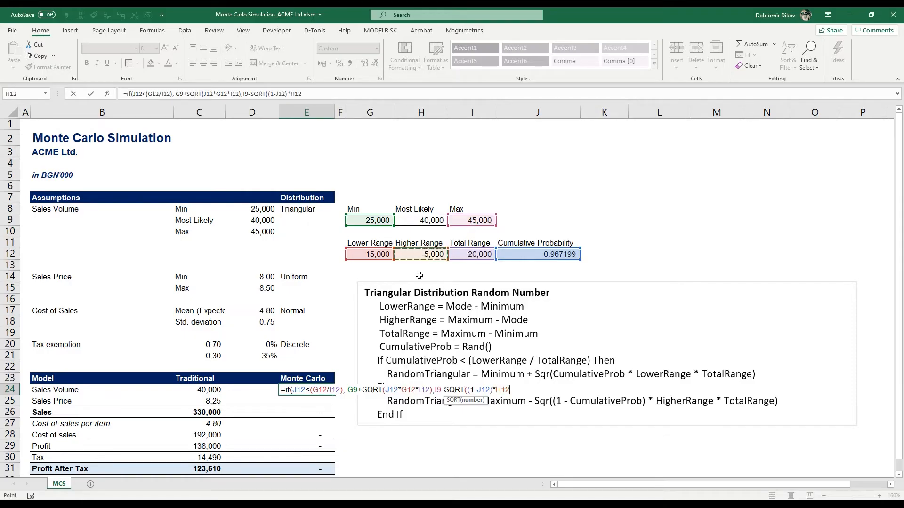
text(*)
click(465, 257)
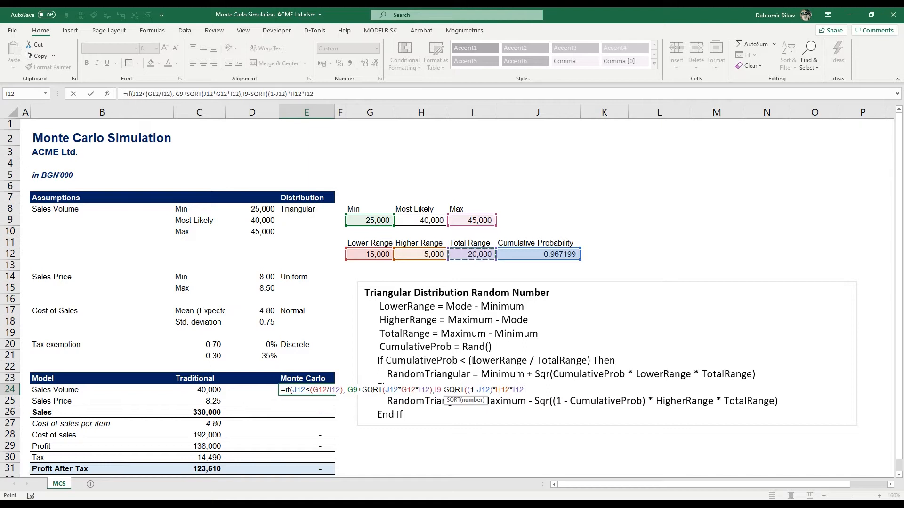
text()))
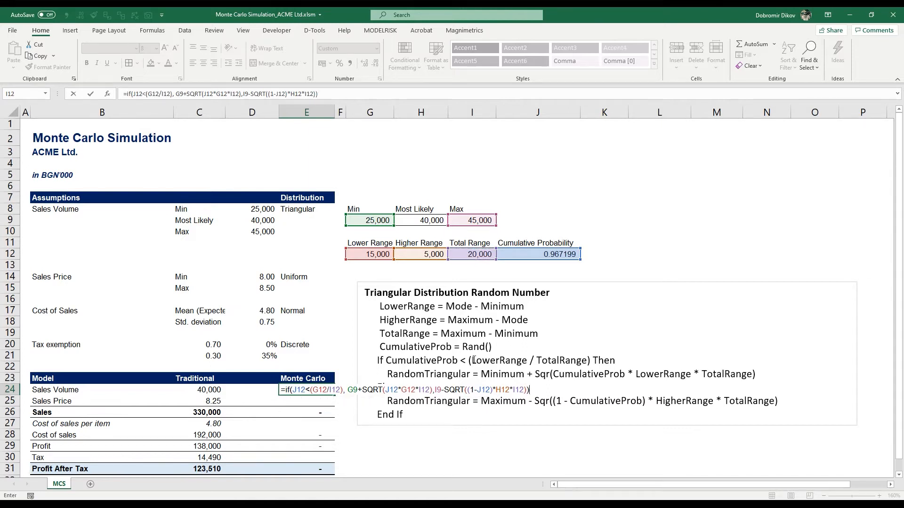
key(Return)
key(Up)
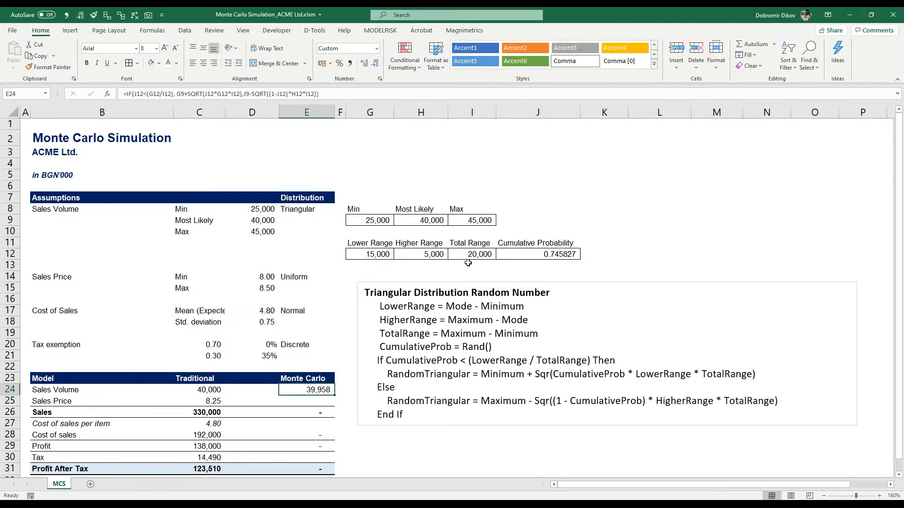
Test the Cumulative Probability in J12 with 0 and 1, undoing each entry to restore the random formula
click(529, 255)
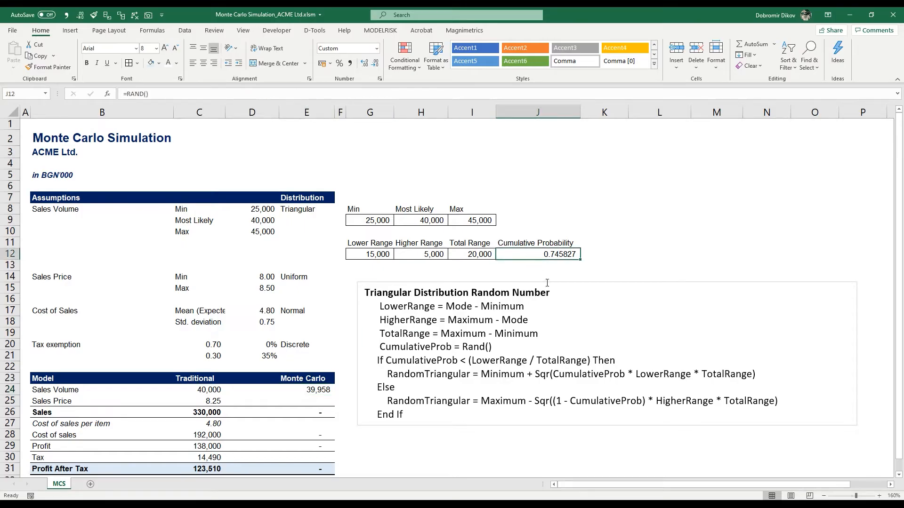
text(0)
key(Return)
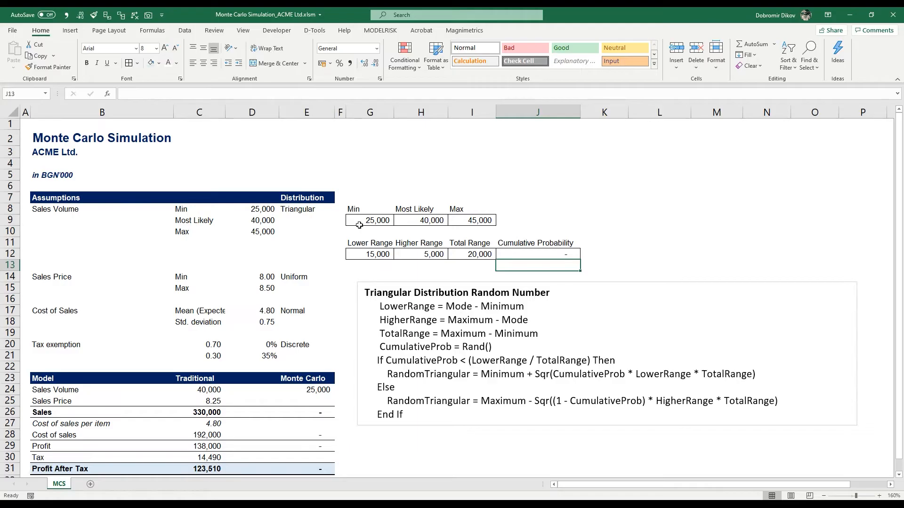
key(ctrl+z)
key(Up)
key(Down)
text(1)
key(Return)
key(ctrl+z)
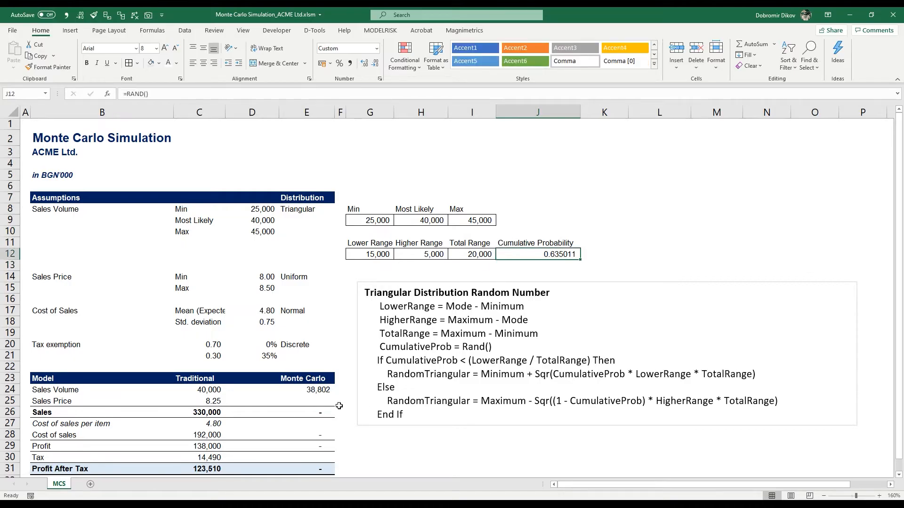
Delete the text box containing the Triangular Distribution Random Number pseudocode
click(515, 294)
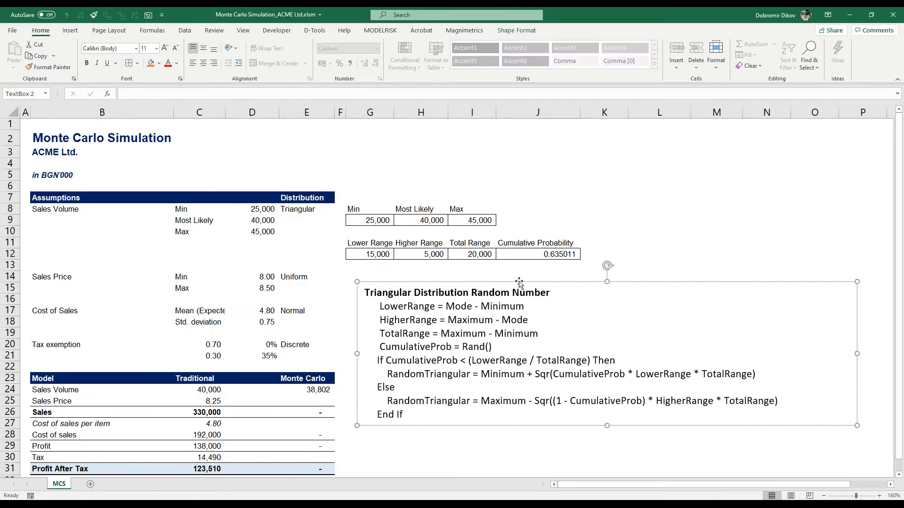
key(Delete)
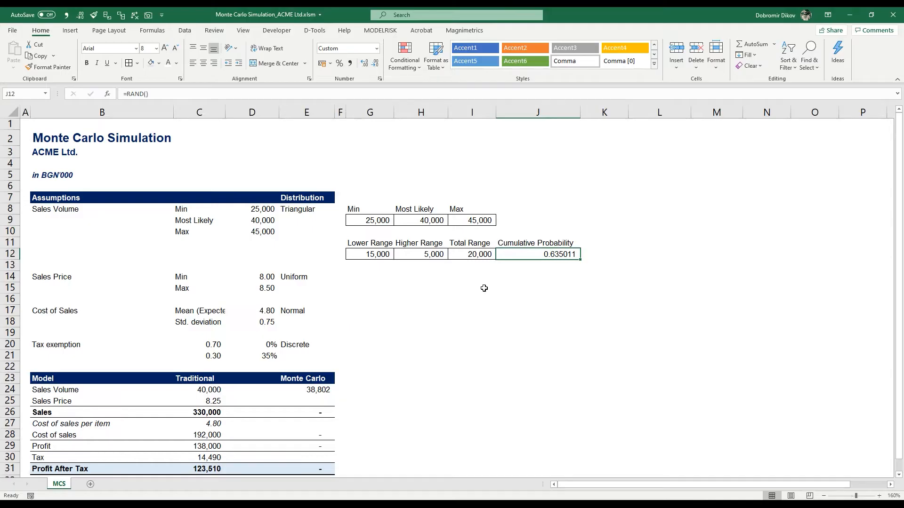
click(436, 296)
Enter the Sales Price helper headings Min, Max, Max-Min and Random in G14:J14
click(354, 276)
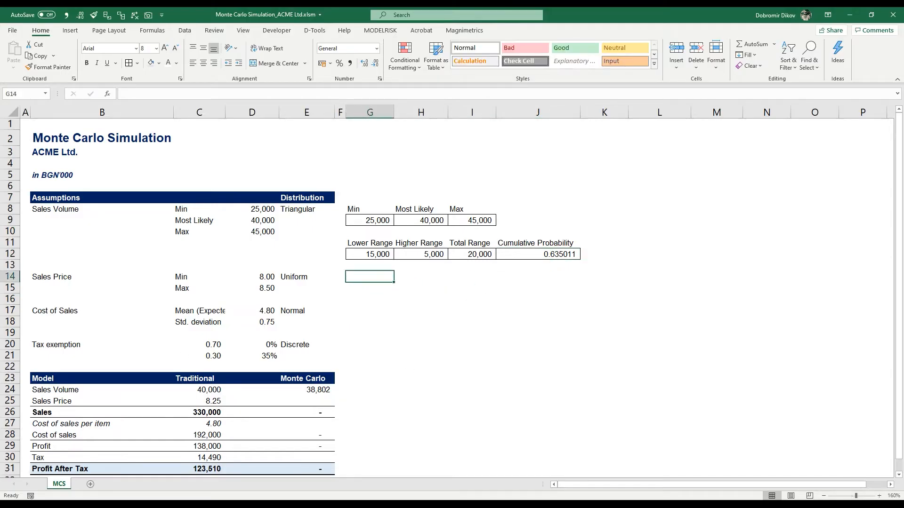
key(alt+Tab)
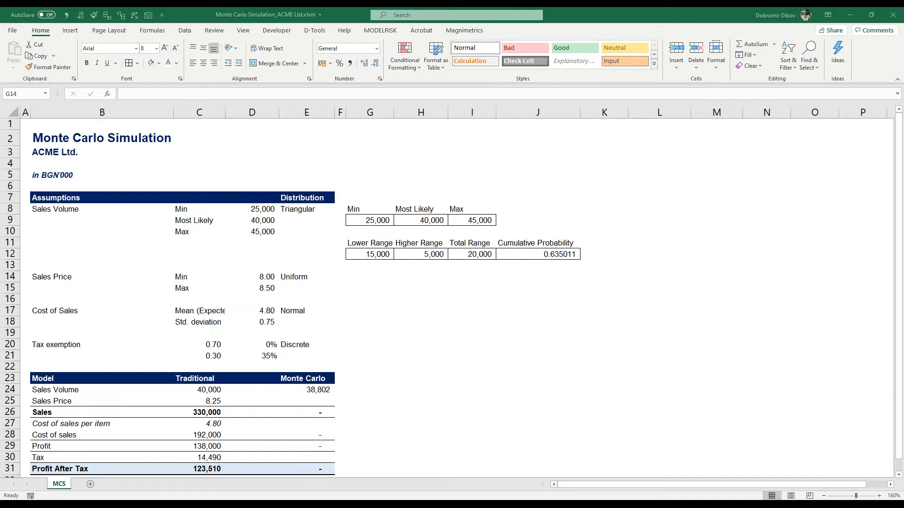
click(354, 276)
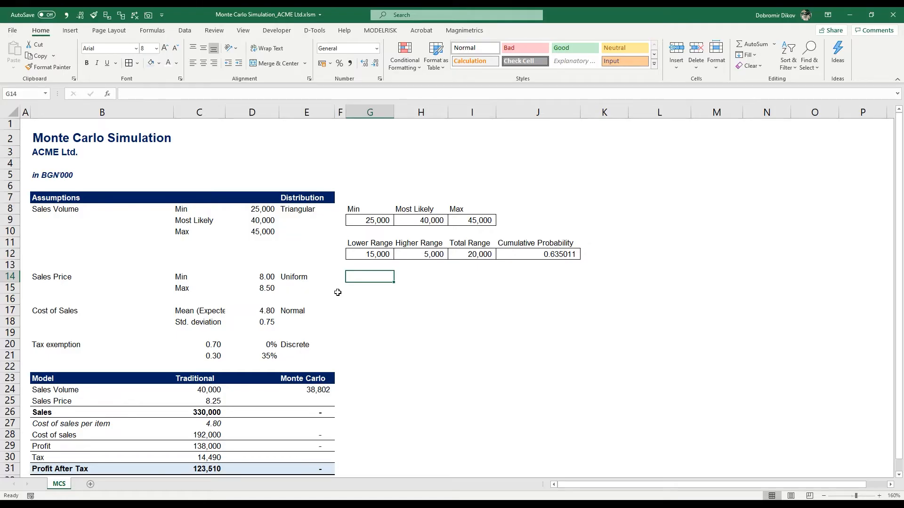
text(Min)
key(Tab)
text(Max)
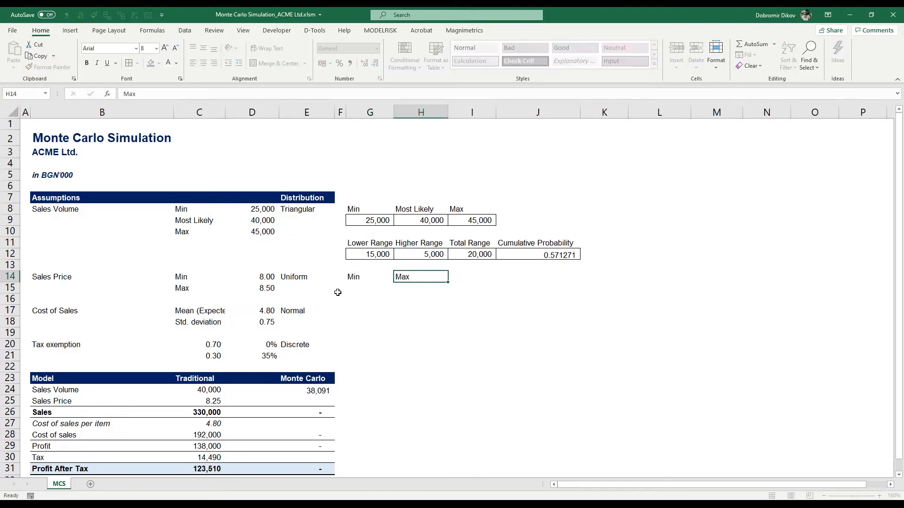
key(Tab)
text(Max-M)
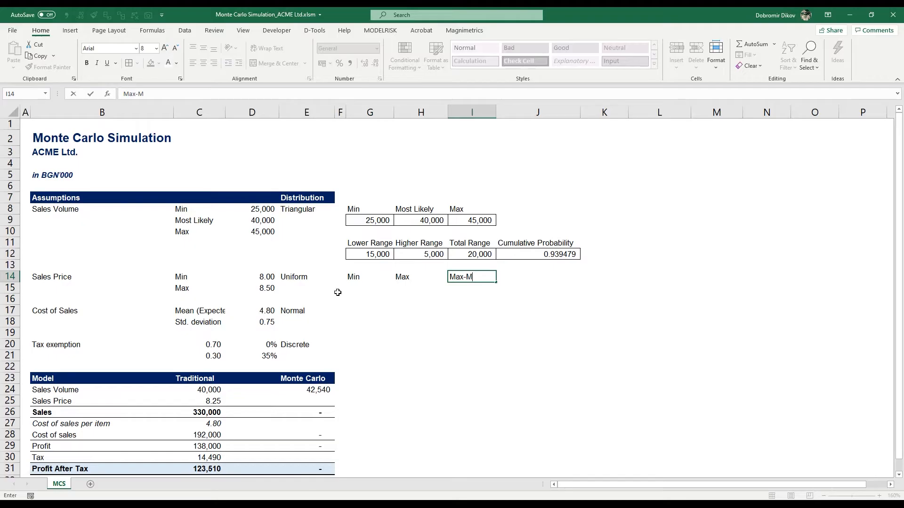
key(Tab)
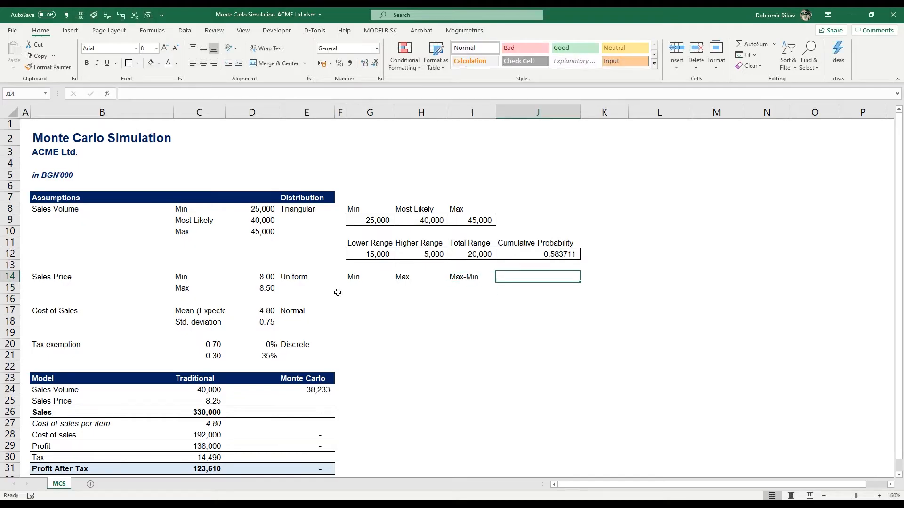
text(Random)
key(Return)
Copy the RAND formula from J12 to J15 under the Random heading
key(Up)
key(Up)
key(Up)
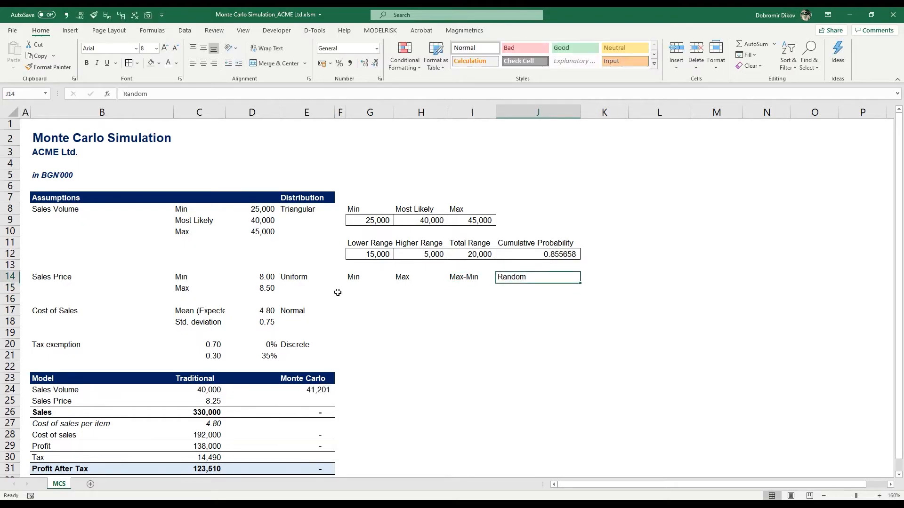
key(ctrl+c)
key(Down)
key(Down)
key(Down)
key(ctrl+v)
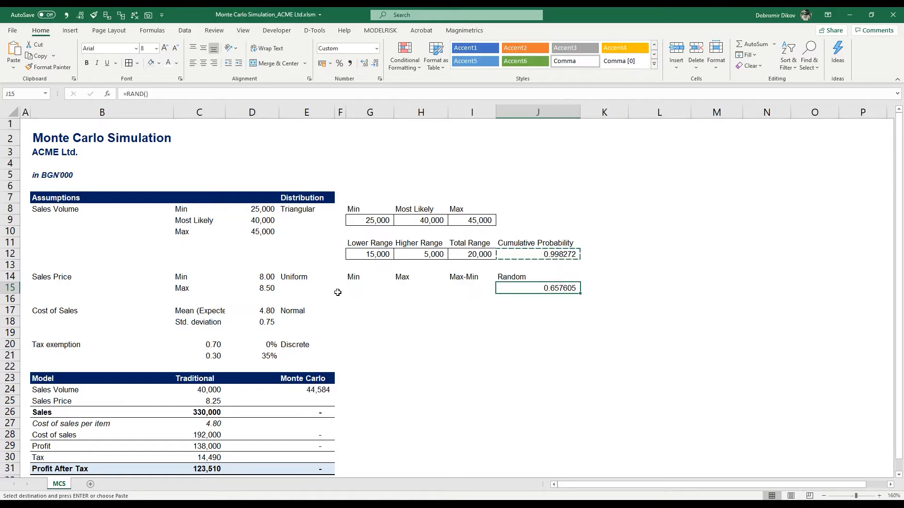
Copy the cell formatting of G12:I12 onto G15:I15 with Format Painter
key(Left)
key(Left)
key(Left)
key(Up)
key(Up)
key(Up)
key(shift+Right)
key(shift+Right)
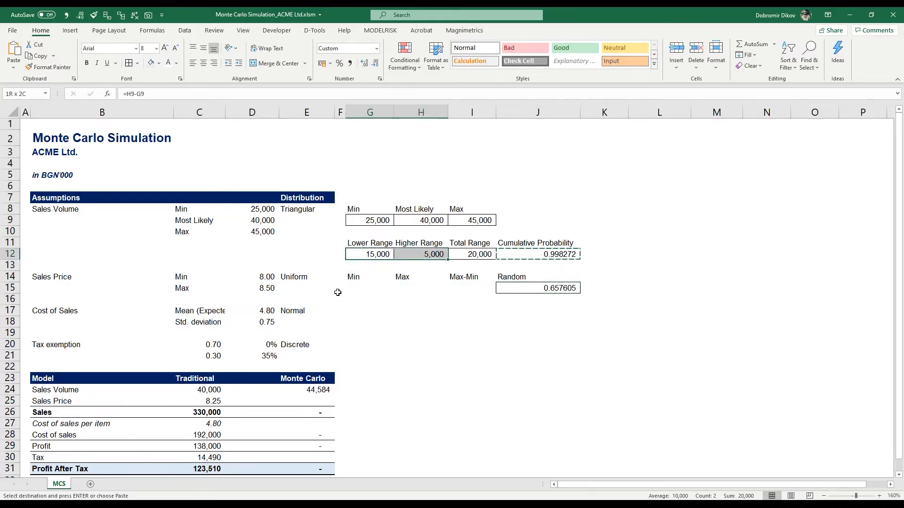
key(alt+h)
key(f)
key(p)
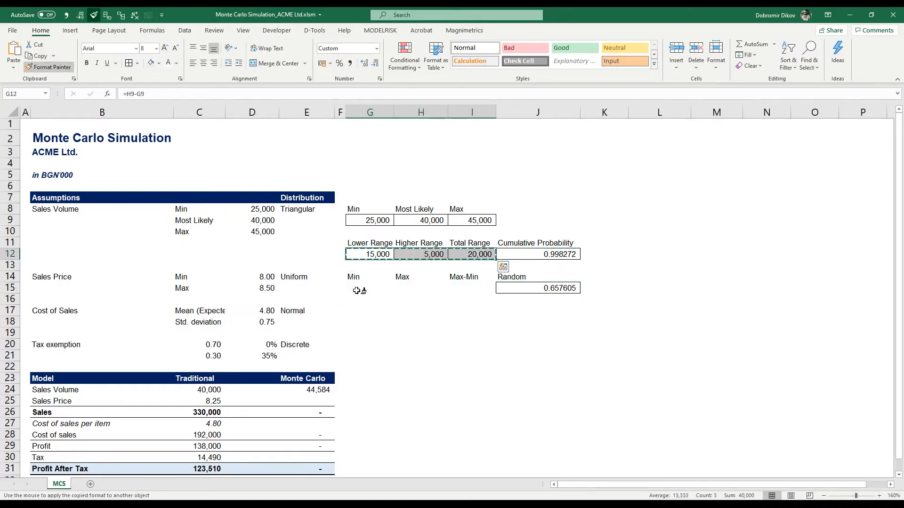
click(360, 291)
key(shift+Left)
key(shift+Left)
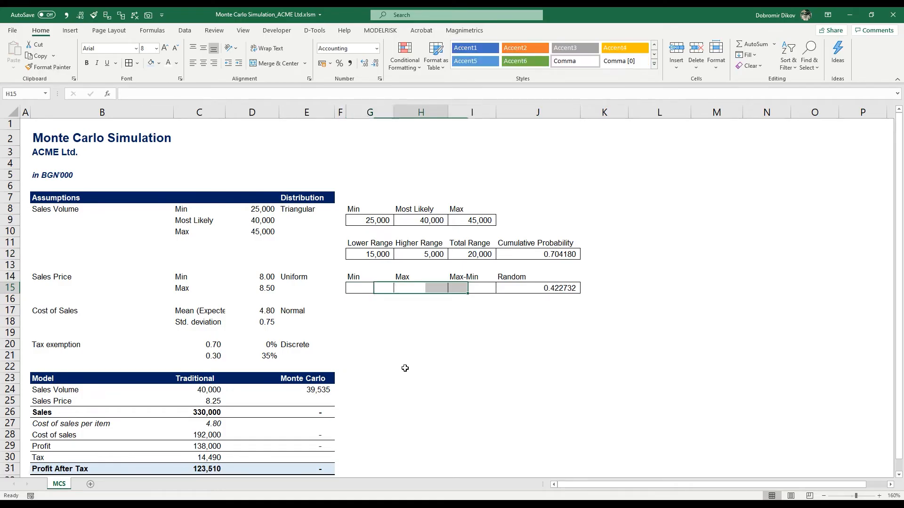
Link the Sales Price Min helper cell G15 to the minimum price in D14
text(=)
key(Left)
key(Left)
key(Left)
key(Up)
key(Return)
key(Up)
key(Right)
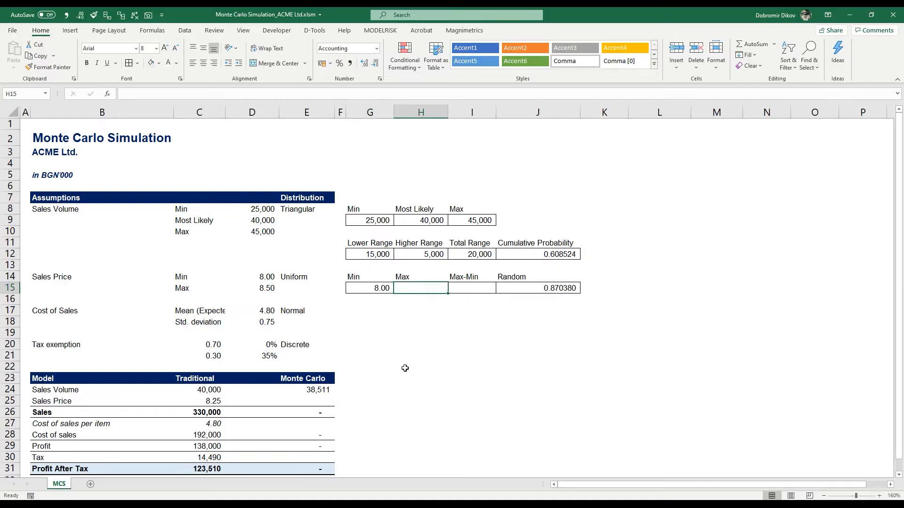
Link the Sales Price Max helper cell H15 to the maximum price in D15
text(=)
key(Left)
key(Left)
key(Left)
key(Left)
key(Return)
key(Up)
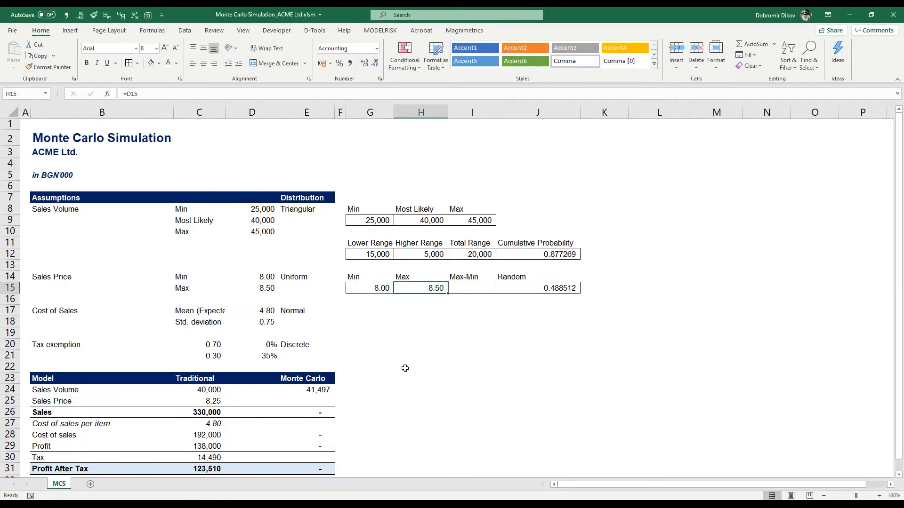
Calculate the Sales Price Max-Min range in I15 with the formula =H15-G15
key(Right)
text(=)
key(Left)
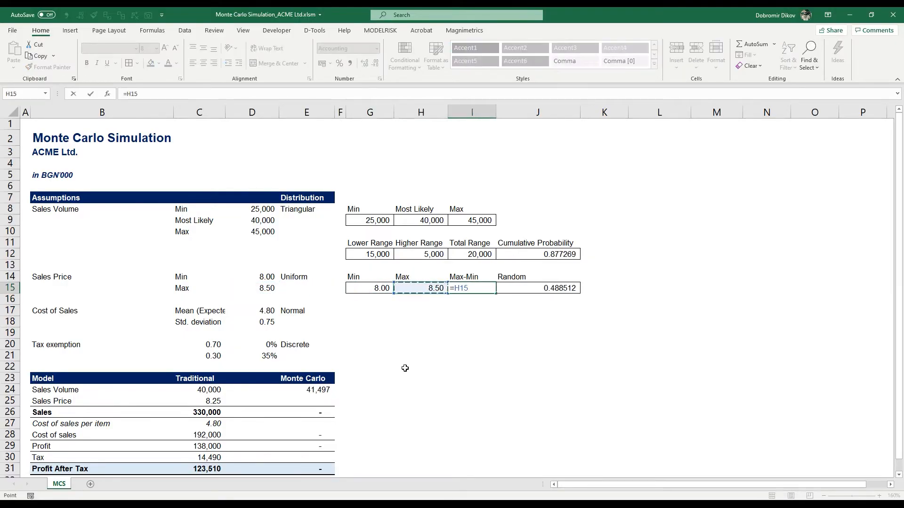
text(-)
key(Left)
key(Left)
key(Return)
key(Up)
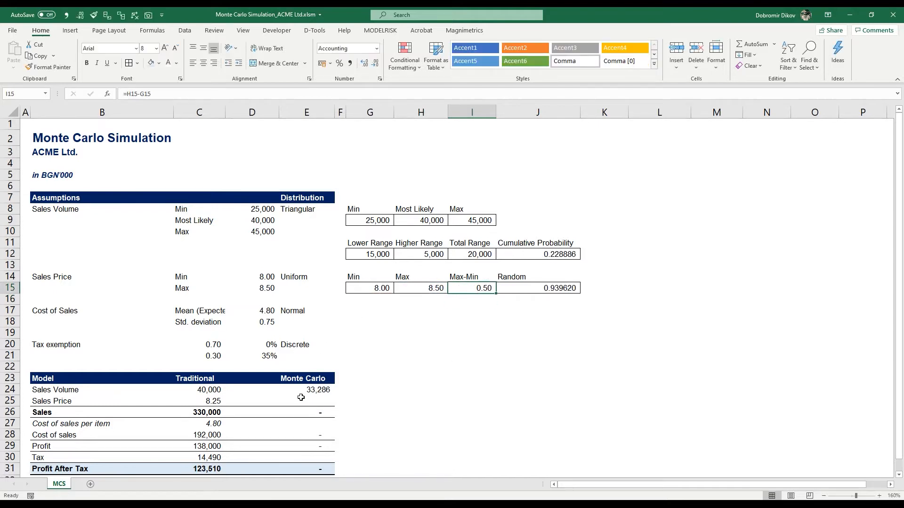
Enter the formula =G15+J15*I15 for the Monte Carlo Sales Price in E25
click(322, 400)
text(=)
key(Up)
key(Up)
key(Up)
key(Up)
key(Up)
key(Up)
key(Up)
key(Up)
key(Right)
key(Right)
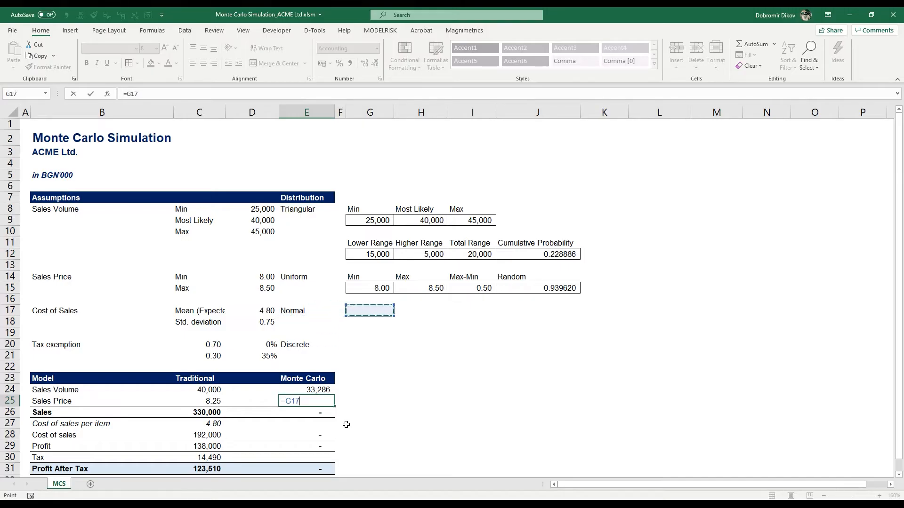
key(Up)
key(Up)
text(+)
key(Up)
key(Up)
key(Right)
key(Right)
key(Right)
key(Right)
key(Right)
key(Right)
key(Left)
key(Up)
key(Up)
key(Up)
key(Up)
key(Up)
key(Up)
key(Up)
key(Up)
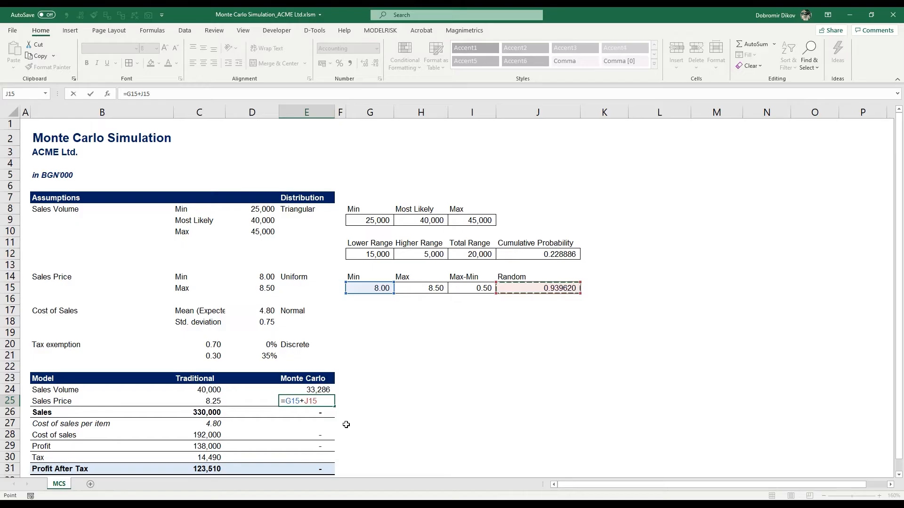
text(*)
key(Right)
key(Right)
key(Right)
key(Right)
key(Right)
key(Left)
key(Up)
key(Up)
key(Up)
key(Up)
key(Up)
key(Up)
key(Up)
key(Up)
key(Up)
key(Up)
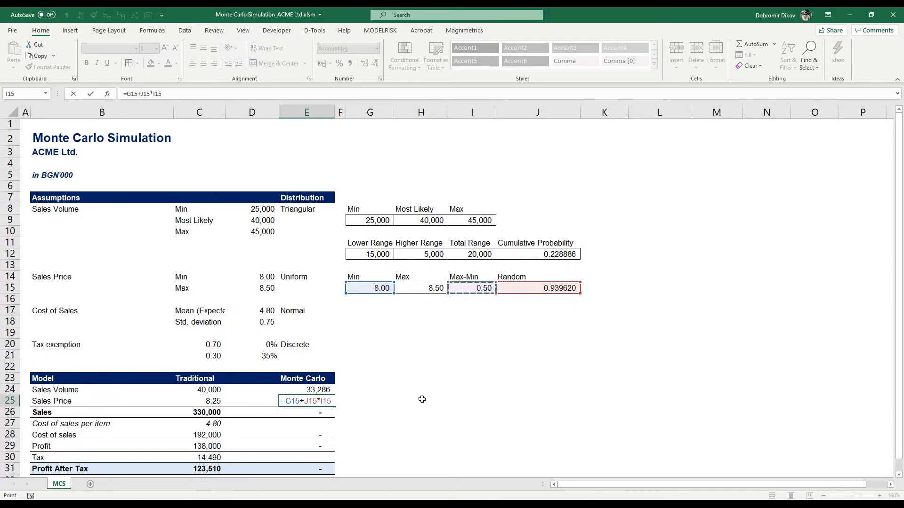
key(Return)
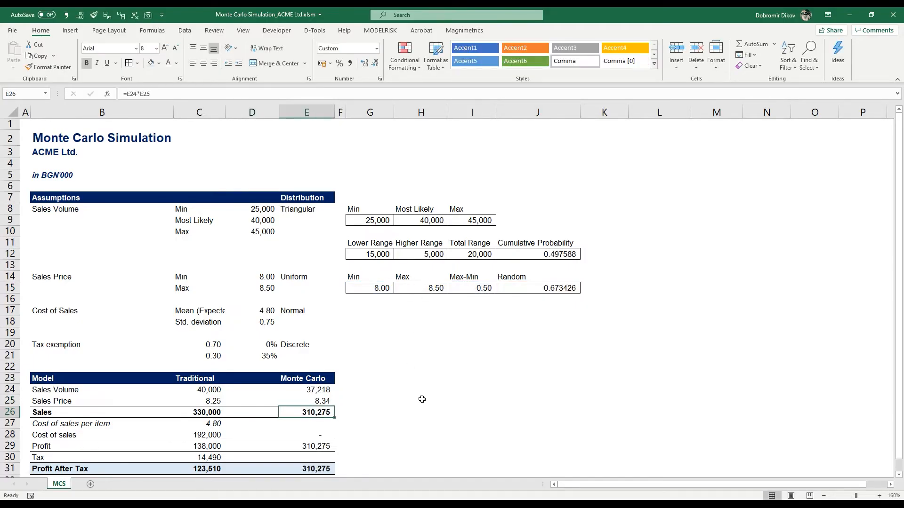
Recalculate the sheet several times to check how the Monte Carlo volume, price and sales figures vary
key(F9)
key(F9)
key(F9)
key(F9)
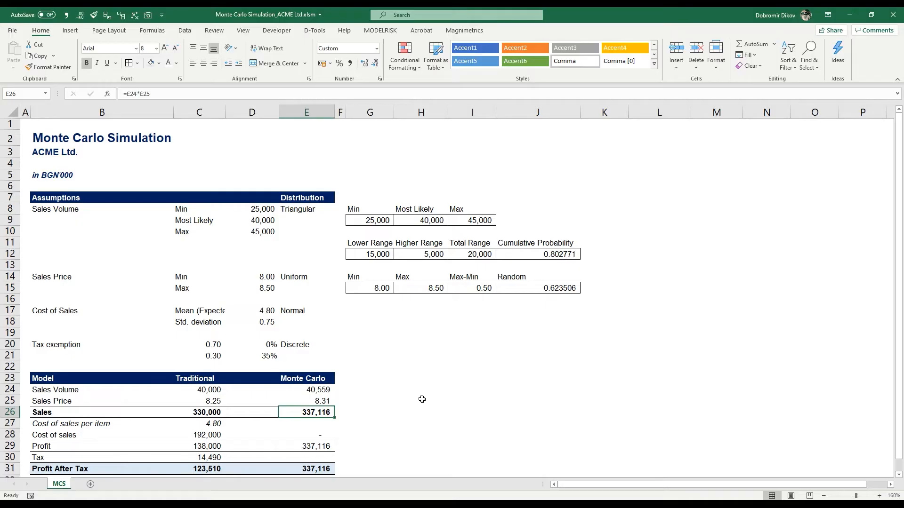
key(F9)
key(F9)
key(F9)
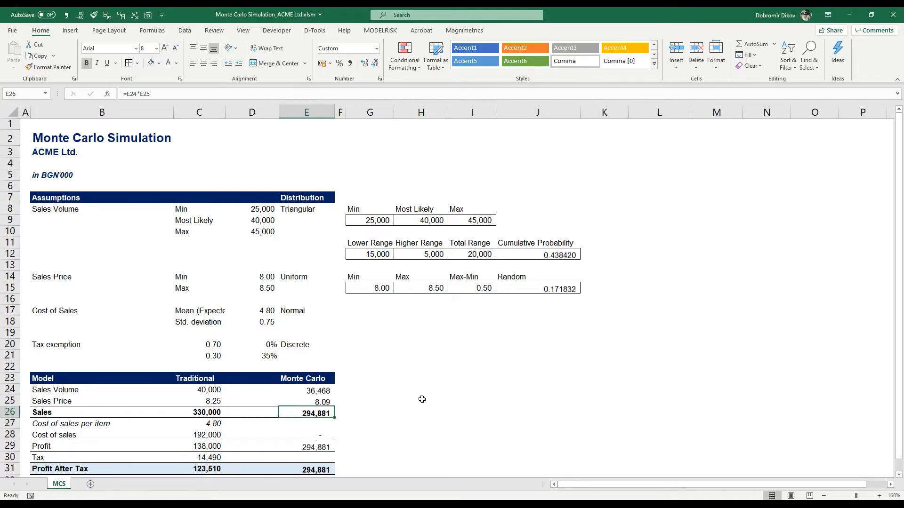
key(Down)
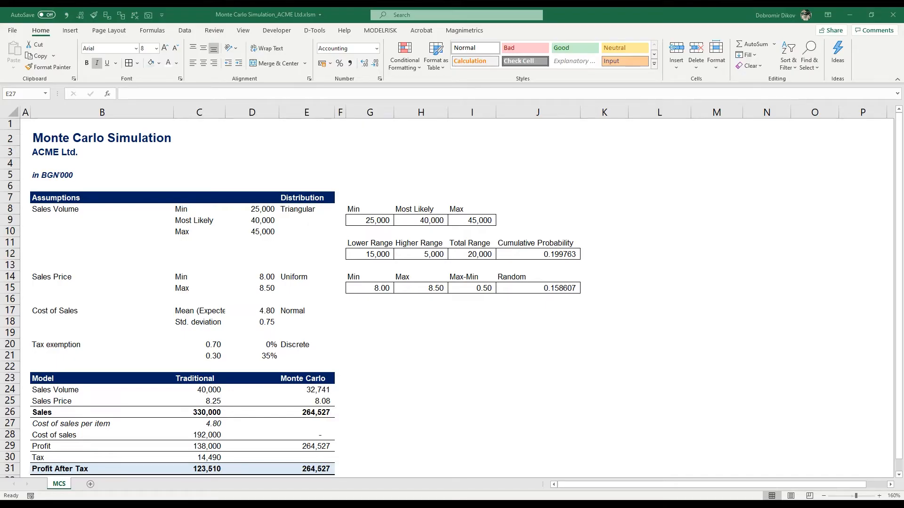
Enter the Cost of Sales helper headings Mean in G17 and Std. deviation in H17
click(357, 312)
text(Mean)
key(Return)
key(Up)
key(Right)
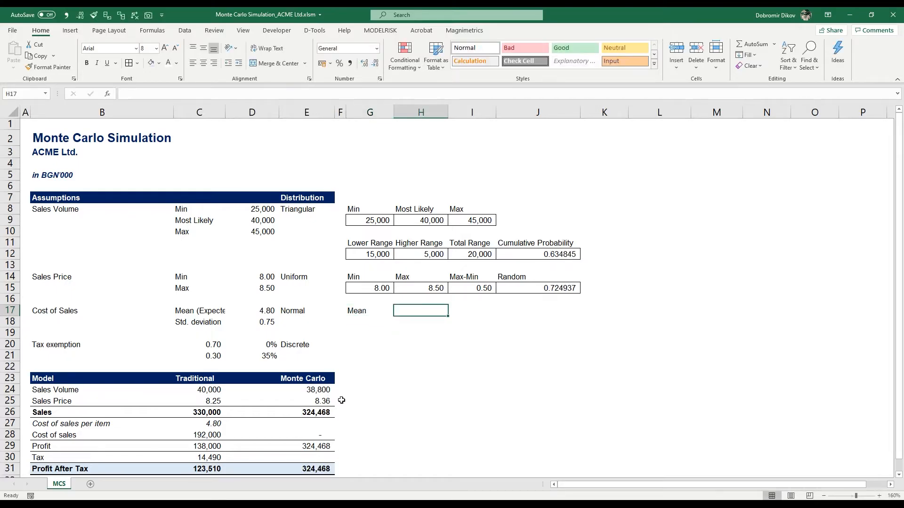
text(Std. deviation)
key(Tab)
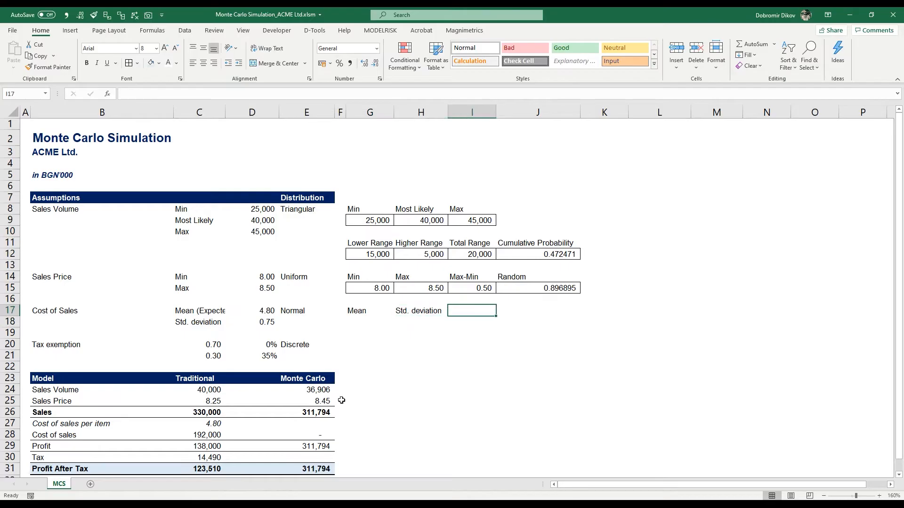
Copy the Random heading and its RAND formula from J14:J15 to I17:I18 for Cost of Sales
key(Right)
key(Up)
key(Up)
key(Up)
key(shift+Down)
key(ctrl+c)
key(Down)
key(Down)
key(Down)
key(Left)
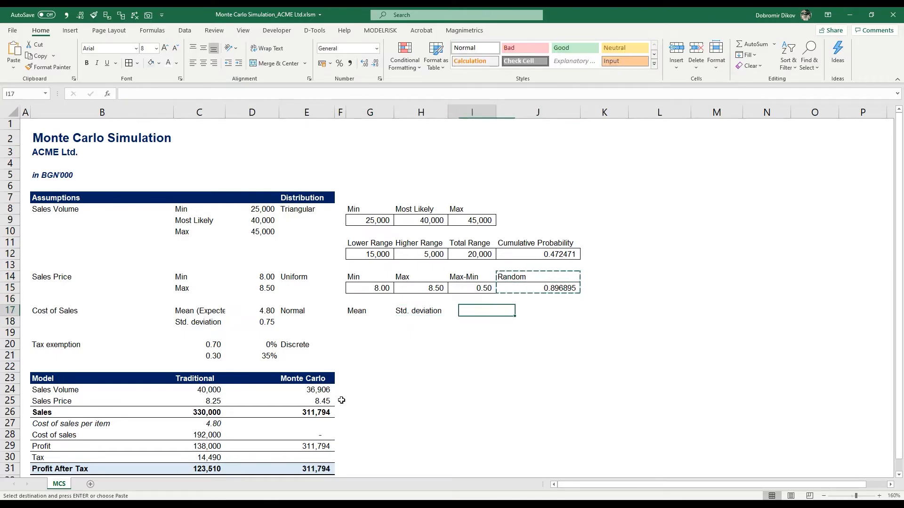
key(ctrl+v)
Add borders to helper cells G18:H18 and link the Mean cell G18 to the expected cost in D17
key(Down)
key(Left)
key(Left)
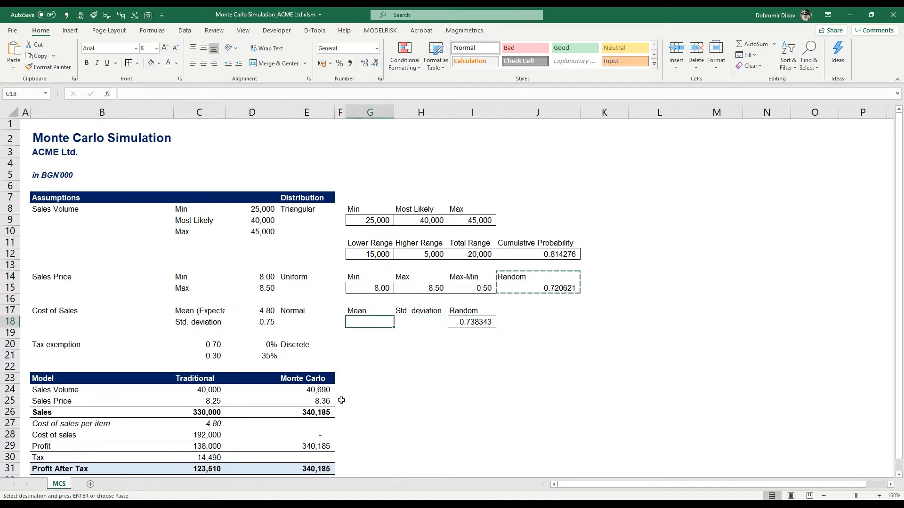
key(shift+Right)
key(Escape)
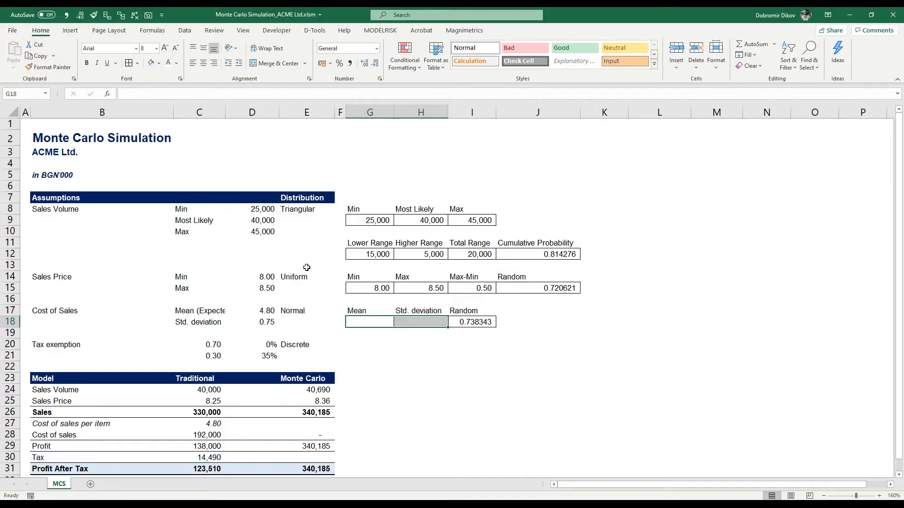
key(shift+Left)
text(=)
key(Left)
key(Left)
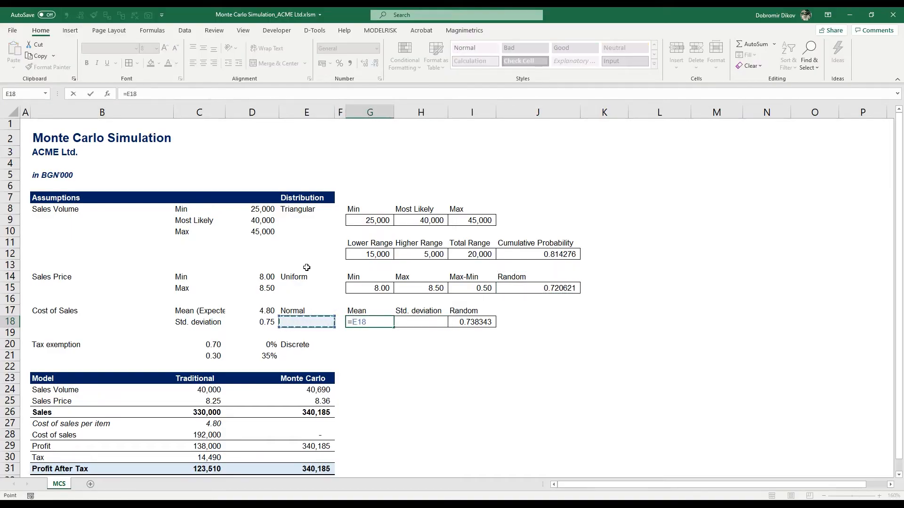
Link the Std. deviation helper cell H18 to the Cost of Sales standard deviation in D18
key(Tab)
text(=)
key(Left)
key(Left)
key(Left)
key(Left)
key(Return)
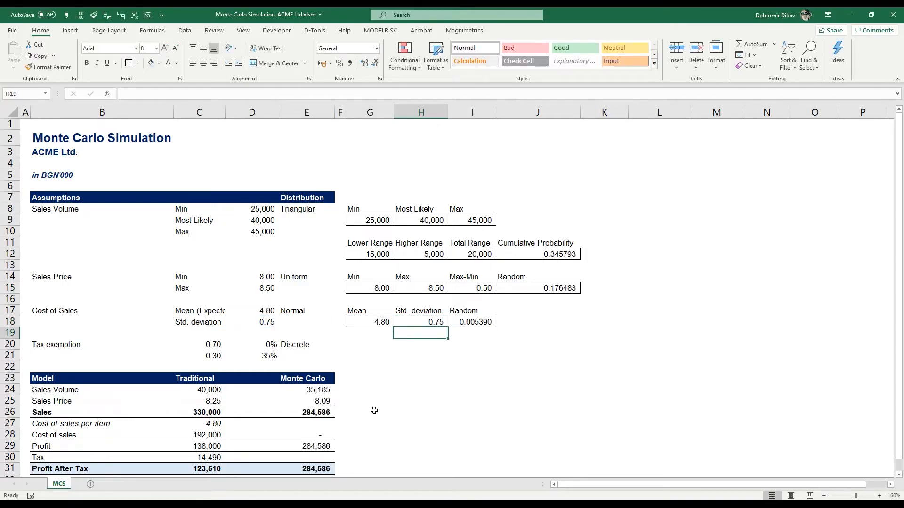
Enter the formula =G18+NORM.S.INV(I18)*H18 for the Monte Carlo Cost of sales per item in E27
click(314, 426)
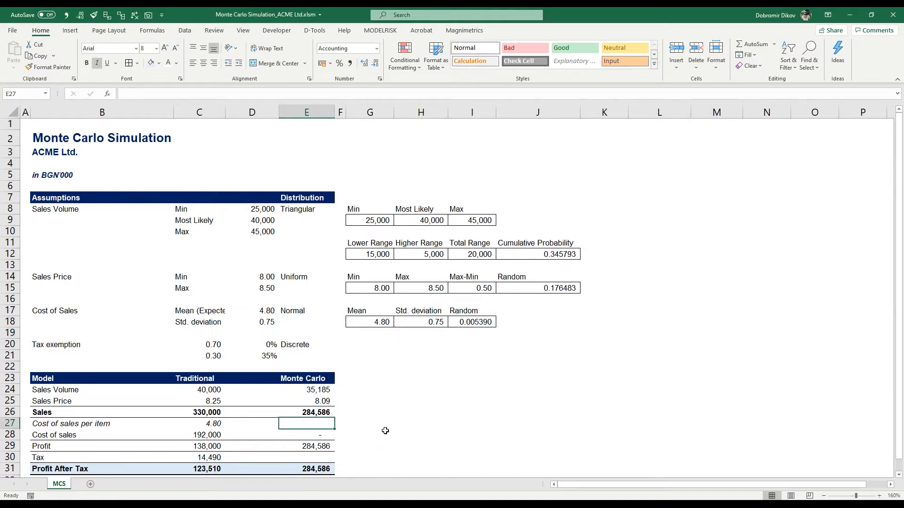
text(=)
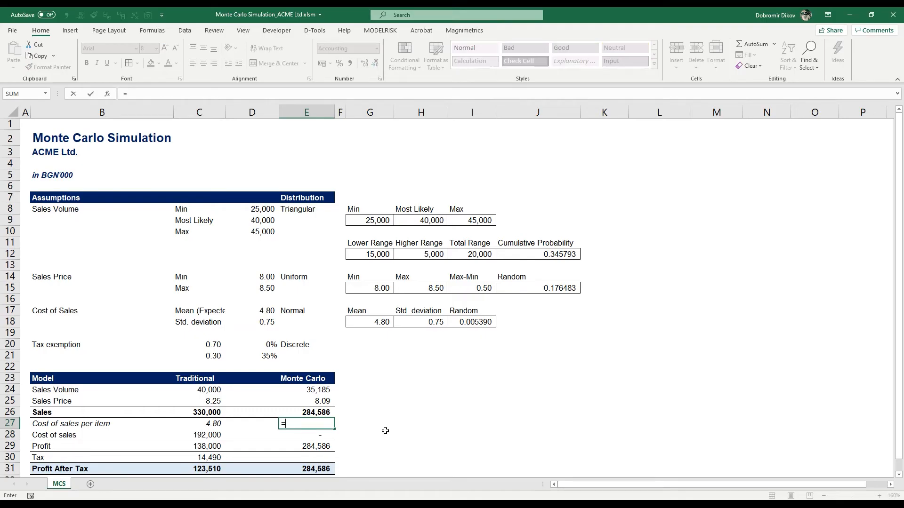
key(Right)
key(Right)
key(Up)
key(Up)
key(Up)
key(Up)
key(Up)
key(Up)
key(Up)
key(Up)
key(Up)
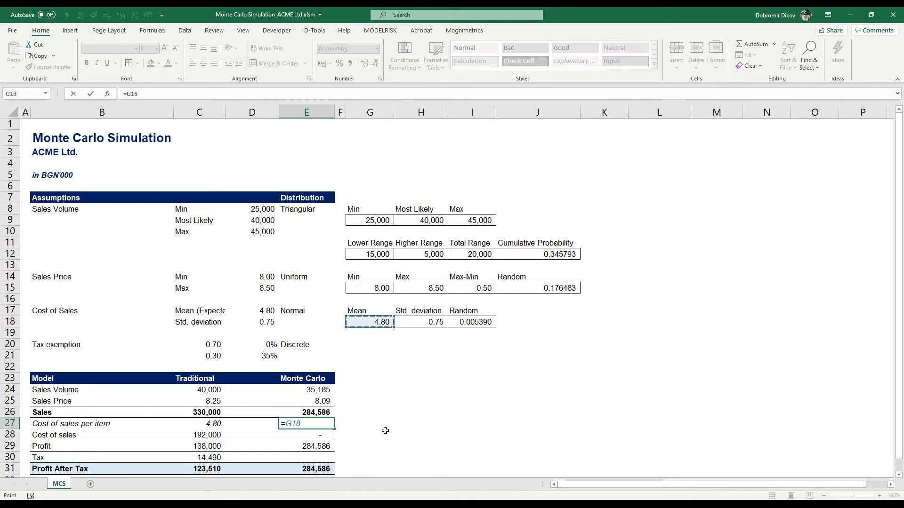
text(+norm.s)
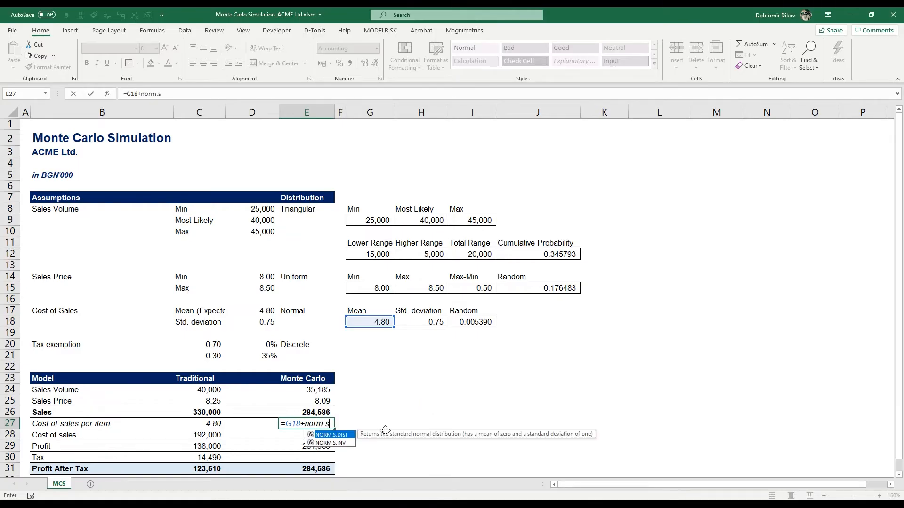
text(.in)
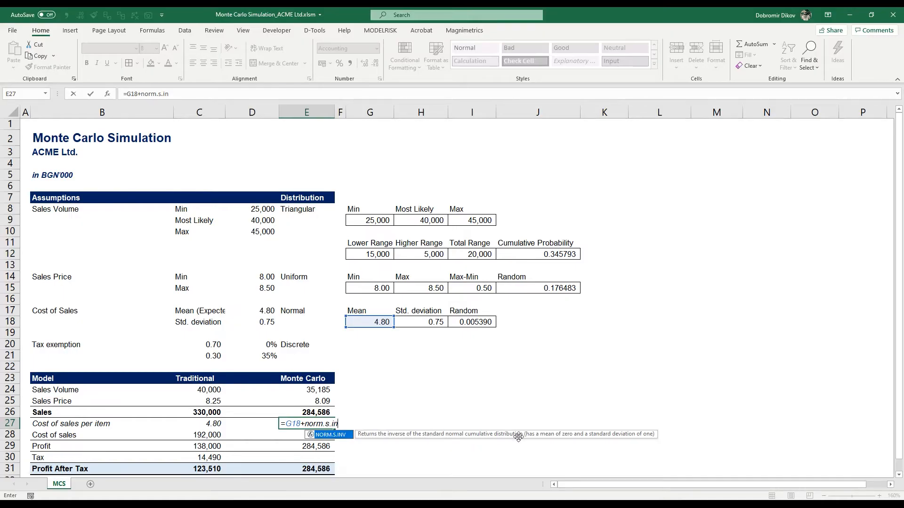
double_click(333, 435)
key(Right)
key(Right)
key(Right)
key(Right)
key(Right)
key(Left)
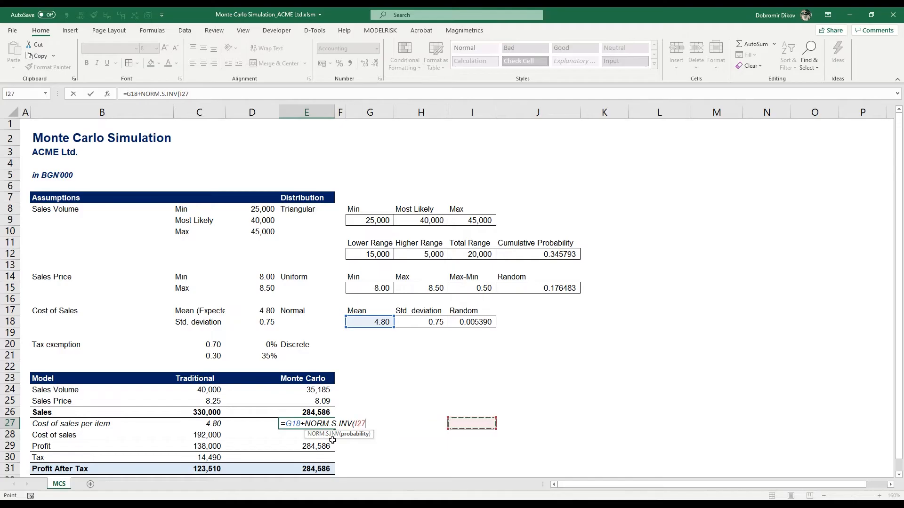
key(Up)
key(Up)
key(Up)
key(Up)
key(Up)
key(Up)
key(Up)
key(Up)
key(Up)
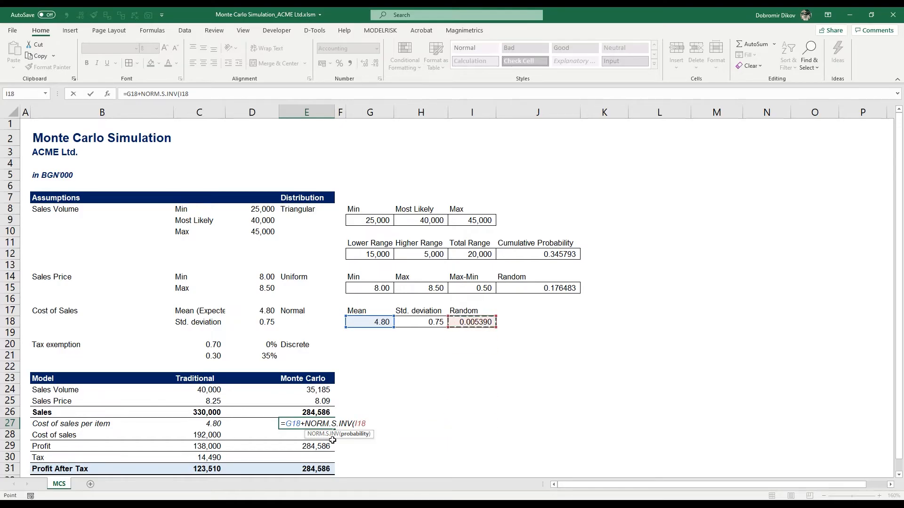
text()*)
key(Right)
key(Right)
key(Right)
key(Up)
key(Up)
key(Up)
key(Up)
key(Up)
key(Up)
key(Up)
key(Up)
key(Up)
key(Return)
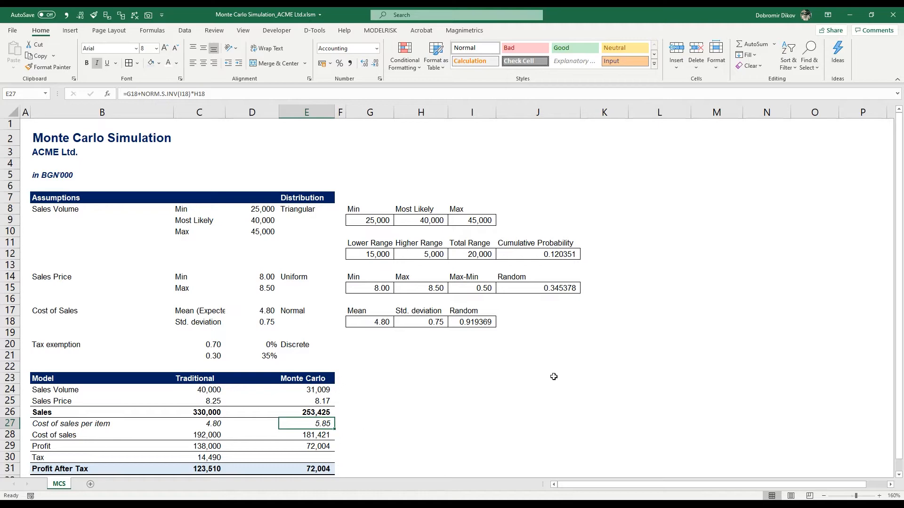
Enter the tax exemption probabilities 0.70 in G20 and 0.30 in H20, formatted with two decimals
scroll(350, 447, down, 2)
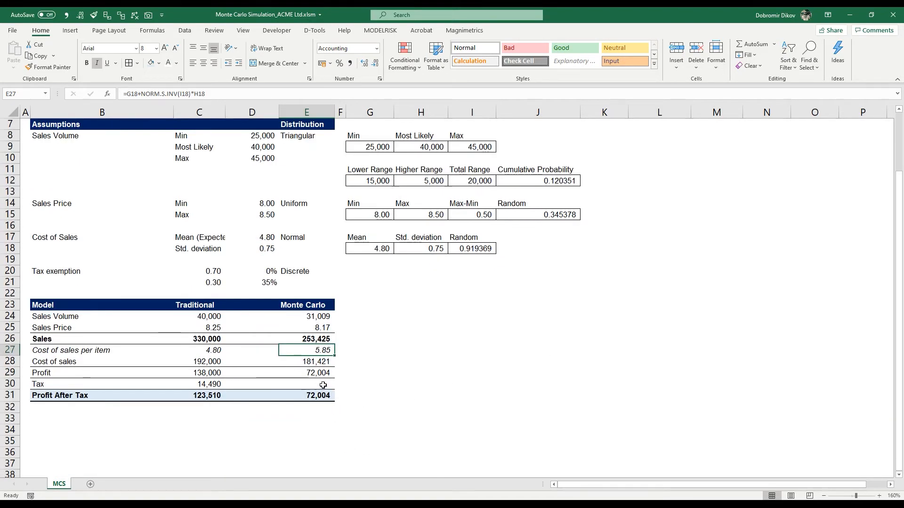
click(364, 270)
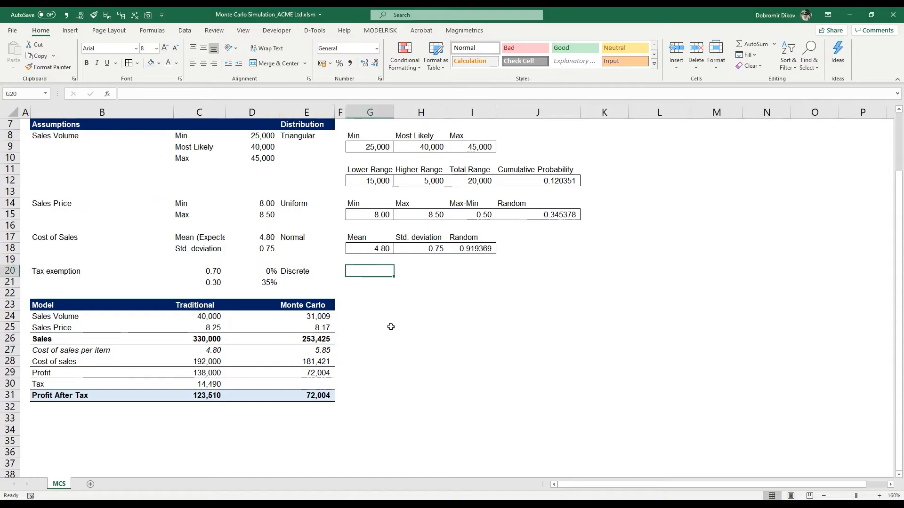
text(0.7)
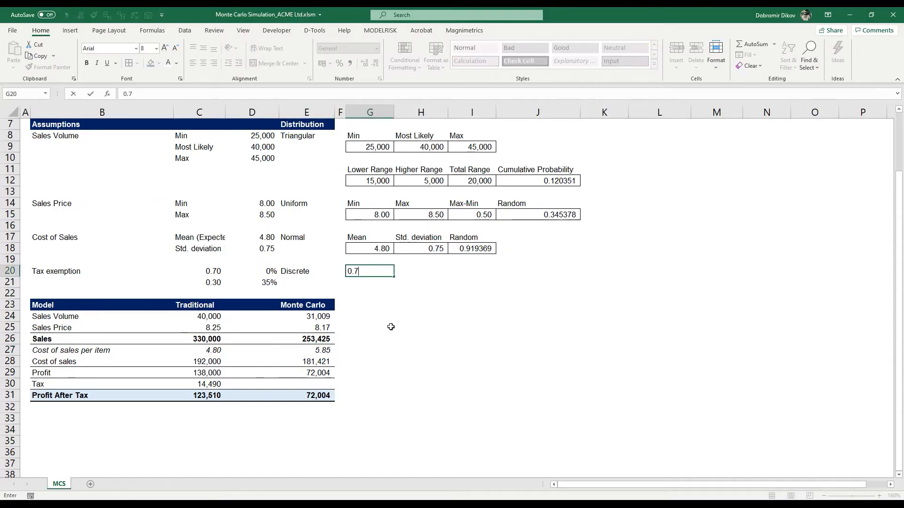
key(ctrl+Return)
key(alt+2)
key(alt+4)
key(Right)
key(Return)
text(0.3)
key(ctrl+Return)
Copy the Random heading and its RAND formula from I17:I18 to I20:I21 for Tax exemption
key(Right)
text(R)
key(Escape)
key(Up)
key(Up)
key(Up)
key(shift+Down)
key(ctrl+c)
key(Down)
key(Down)
key(Down)
key(ctrl+v)
Add borders to the Tax exemption helper cells G21:H21
key(Left)
key(Left)
key(Down)
key(shift+Right)
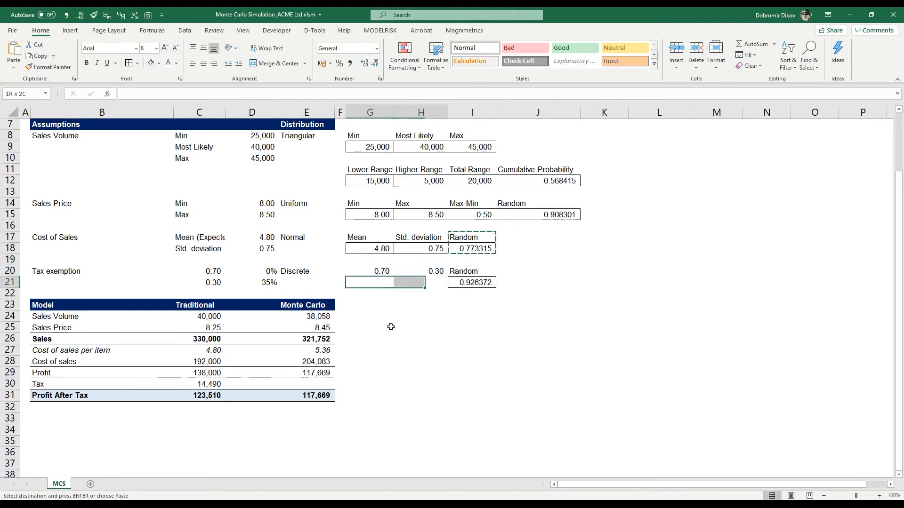
key(Escape)
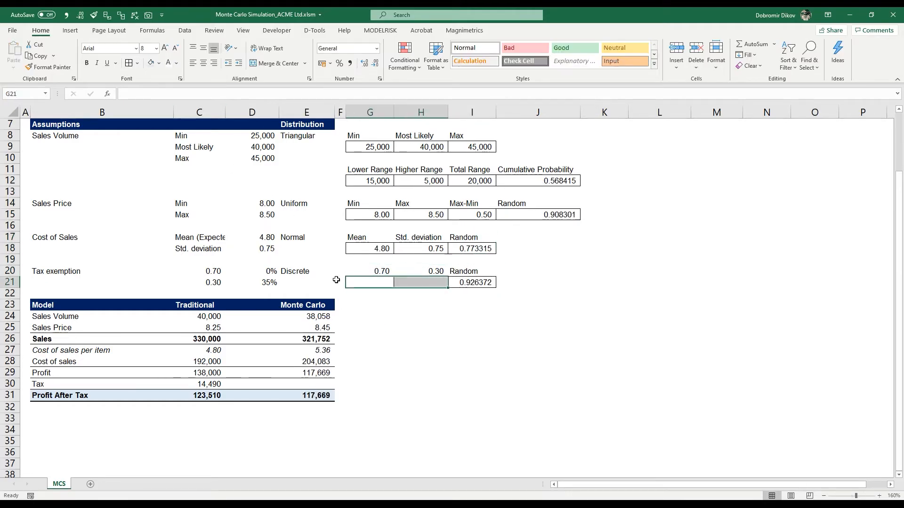
Enter the tax rates 0.00% in G21 and 35% in H21 as two-decimal percentages
click(372, 282)
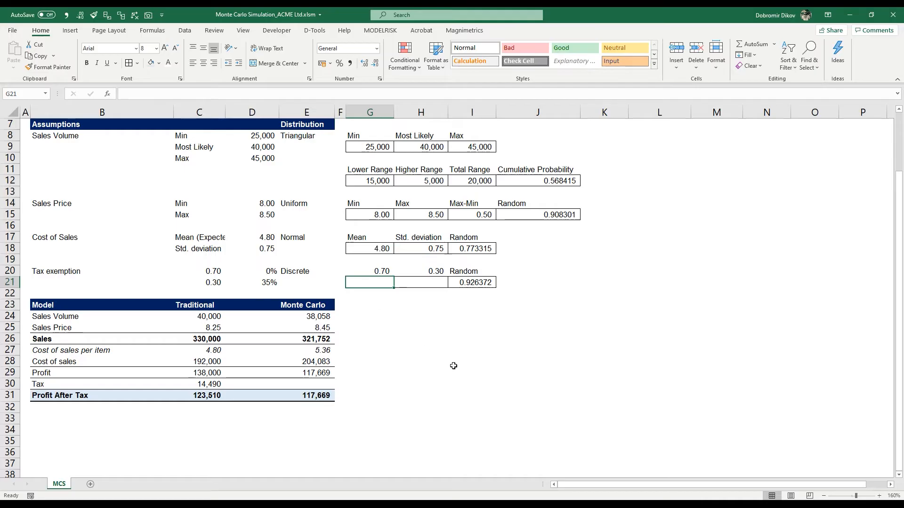
text(0.00%)
key(Tab)
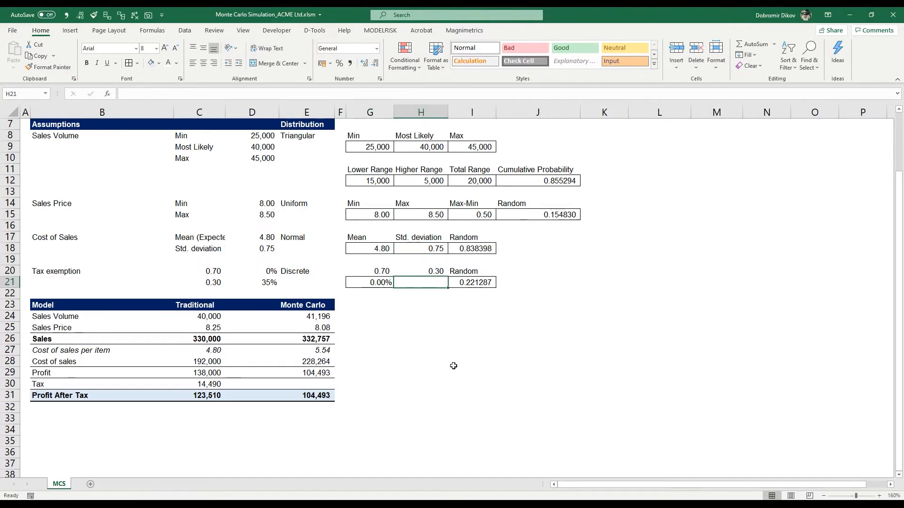
key(Left)
key(alt+3)
key(Right)
text(3)
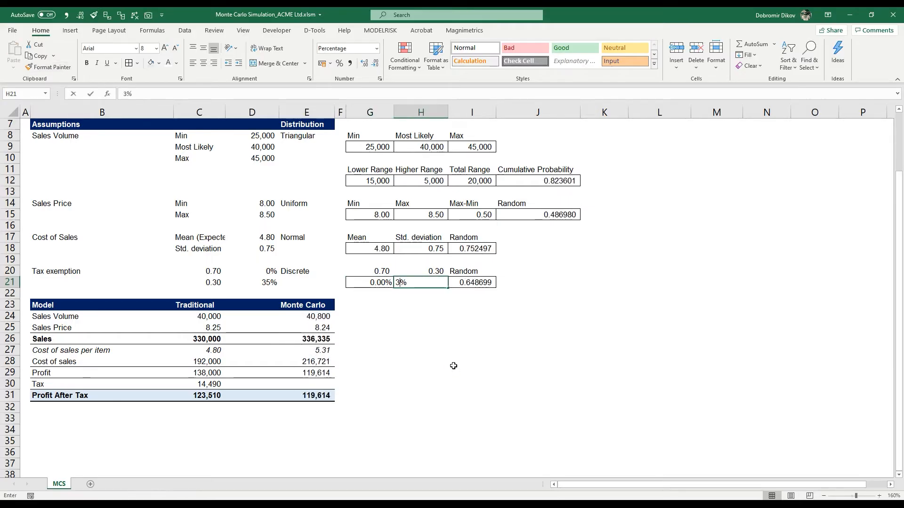
text(5)
key(Return)
key(Up)
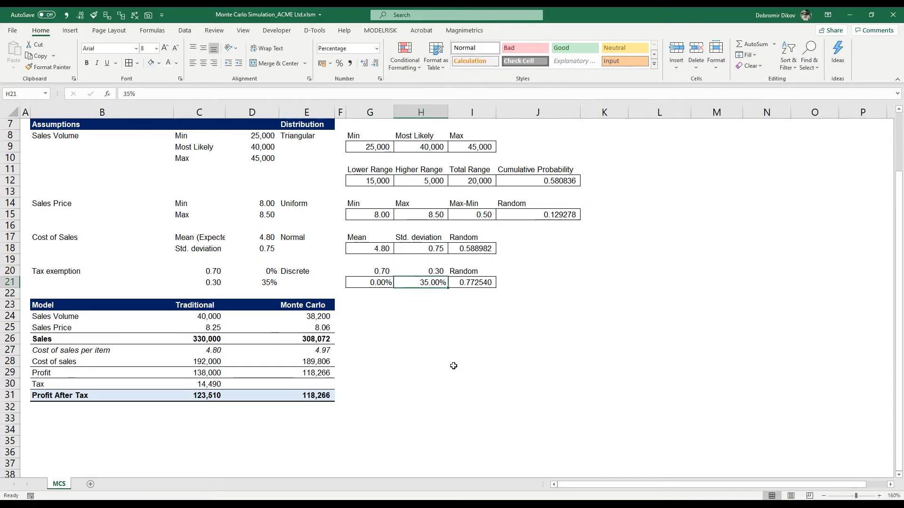
Enter the formula =IF(I21<H20,H21,G21)*E29 for the Monte Carlo Tax in E30
key(Down)
key(Down)
key(Down)
key(Down)
key(Down)
key(Down)
key(Down)
key(Down)
key(Down)
key(Down)
key(Left)
key(Left)
key(Up)
key(Left)
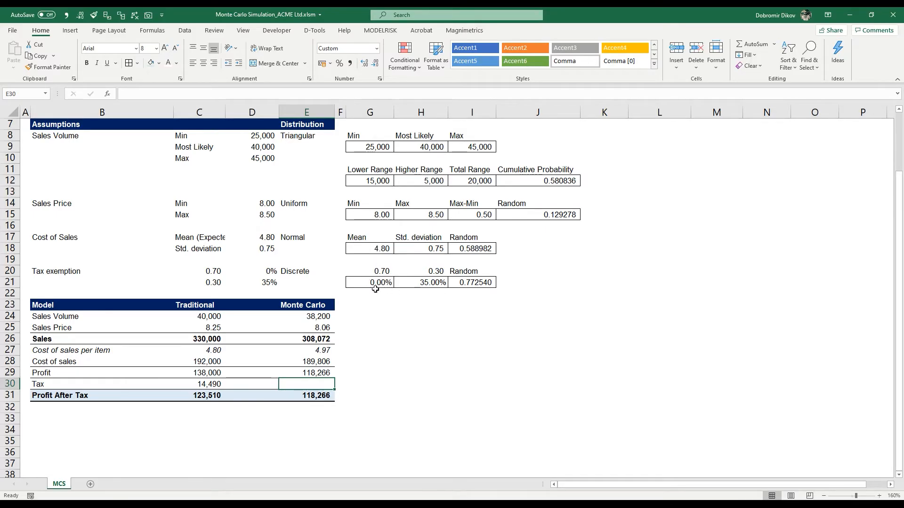
text(=IF()
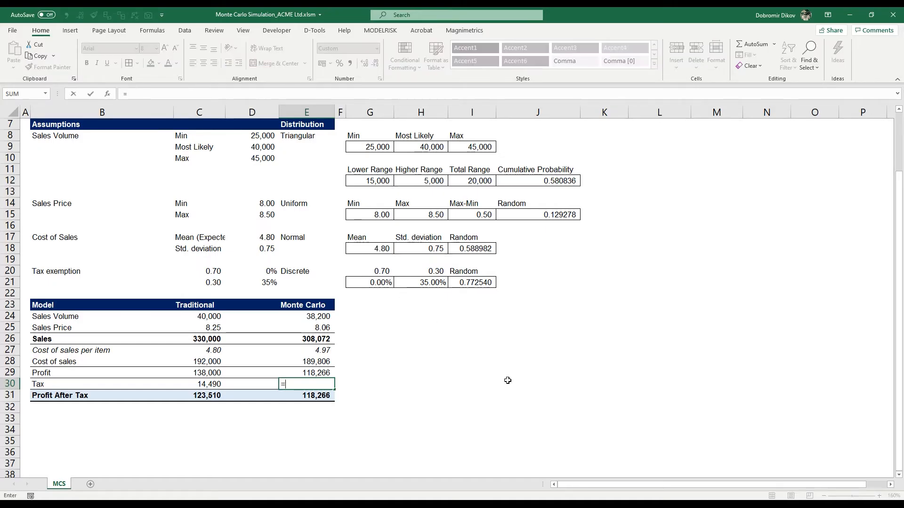
key(Right)
key(Right)
key(Right)
key(Right)
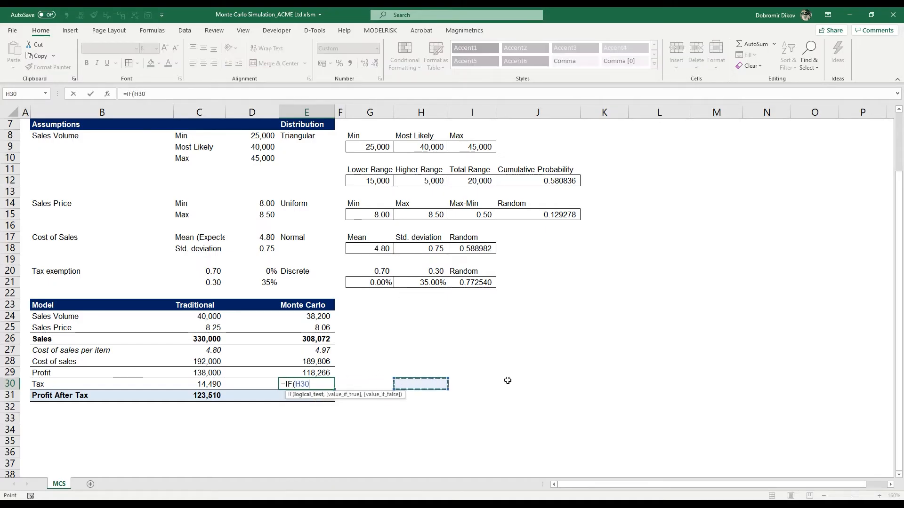
key(ctrl+Up)
text(<)
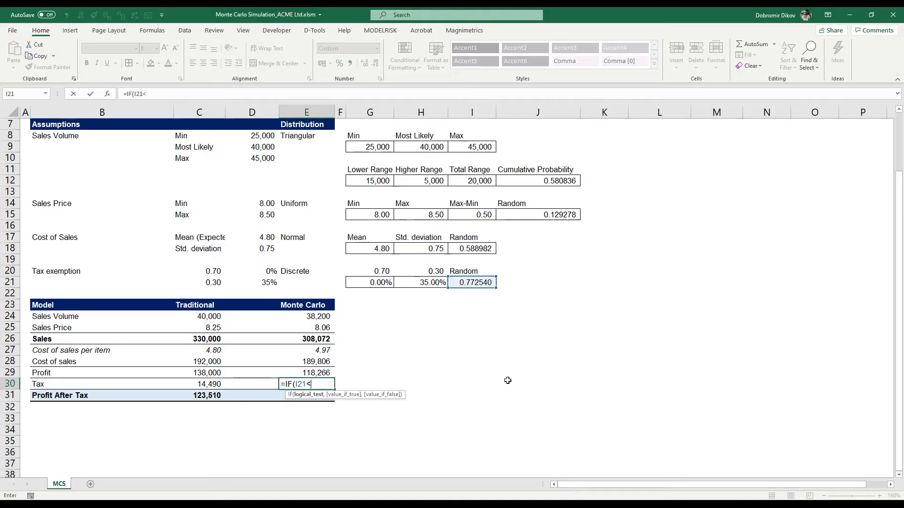
key(Right)
key(Right)
key(Right)
key(ctrl+Up)
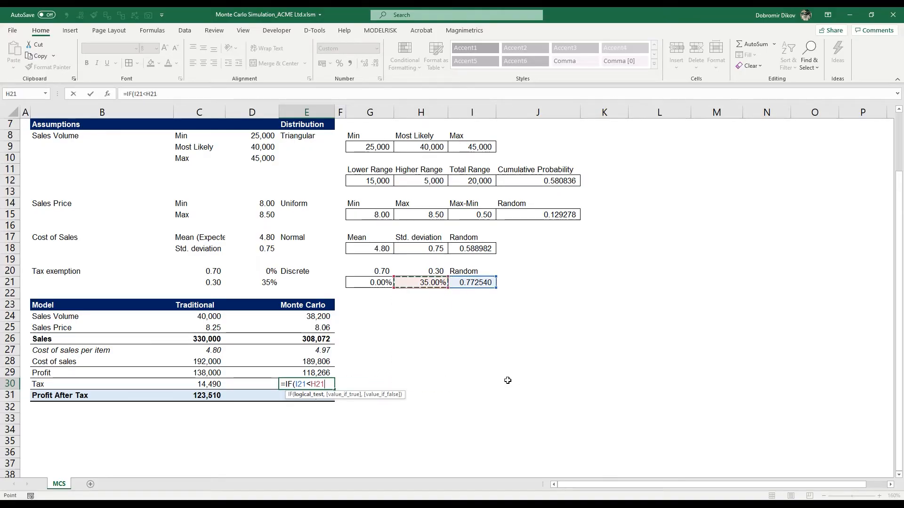
key(Up)
scroll(274, 379, down, 4)
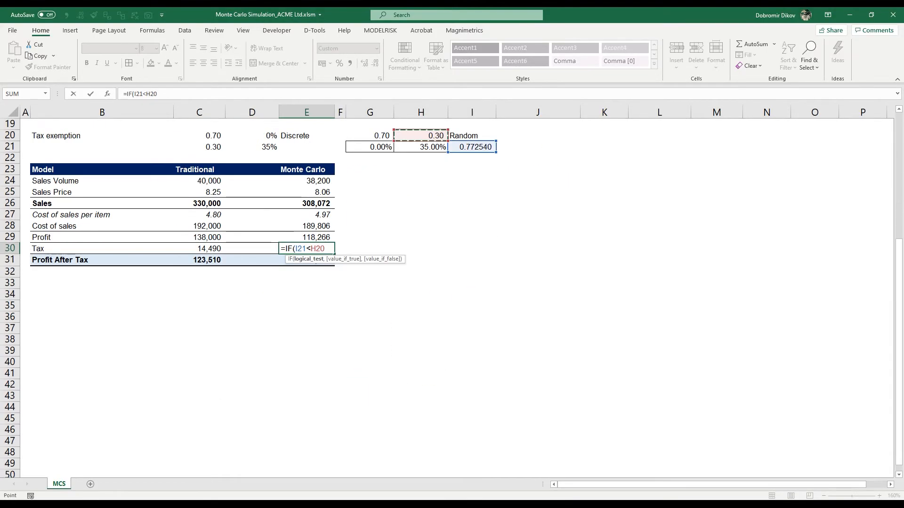
scroll(161, 363, up, 6)
scroll(274, 379, down, 2)
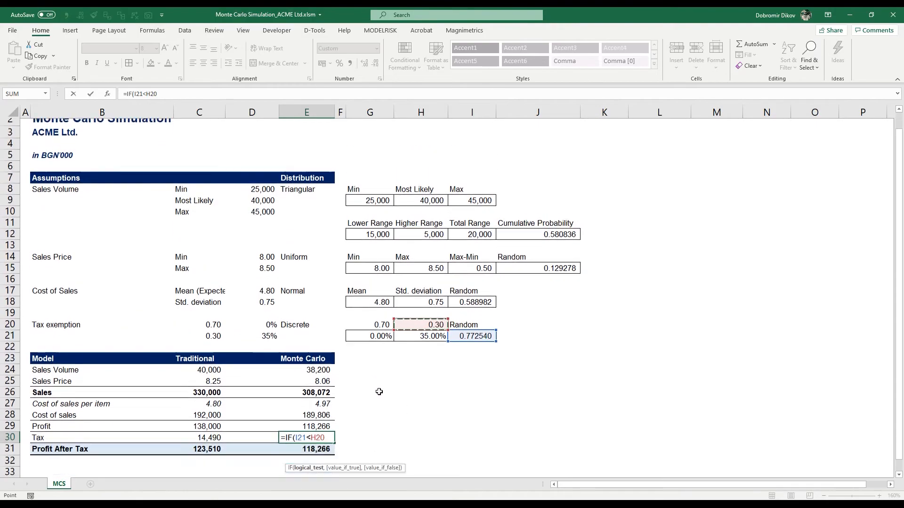
text(,)
key(Right)
key(Right)
key(Right)
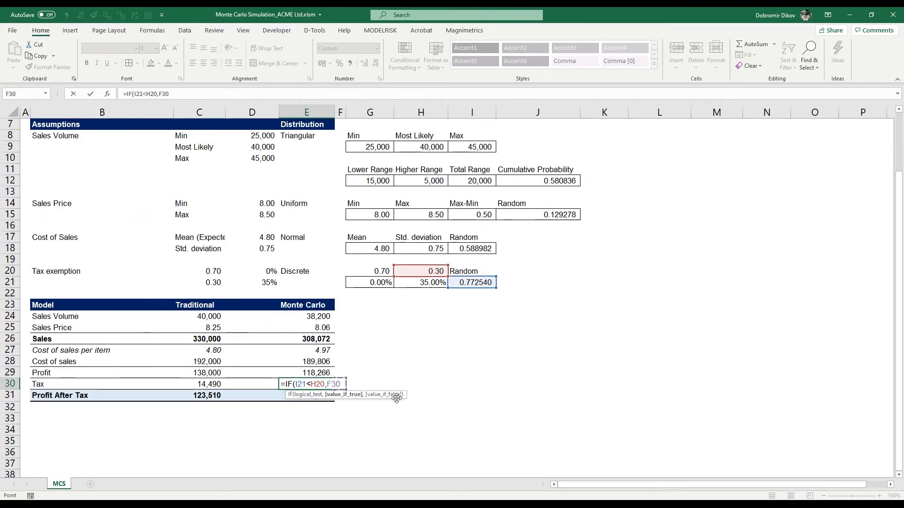
key(ctrl+Up)
text(,)
key(Right)
key(Right)
key(ctrl+Up)
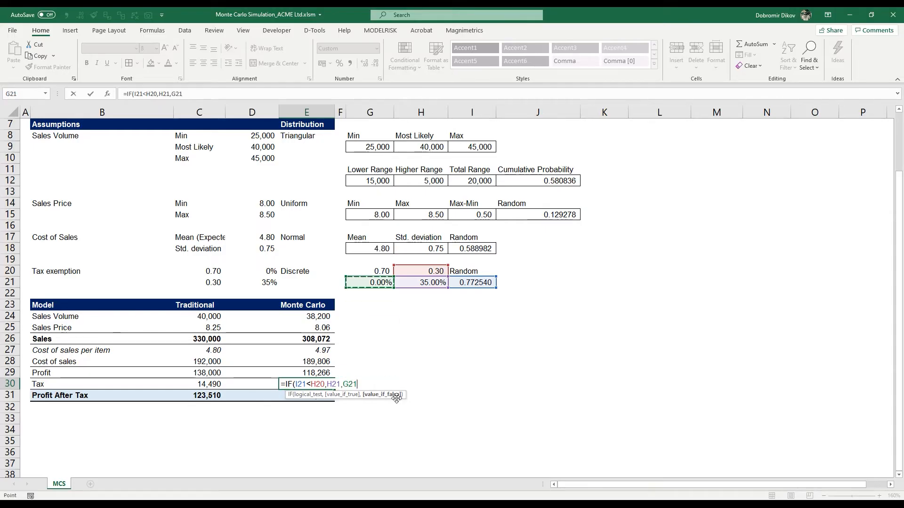
text()*)
key(Up)
key(Return)
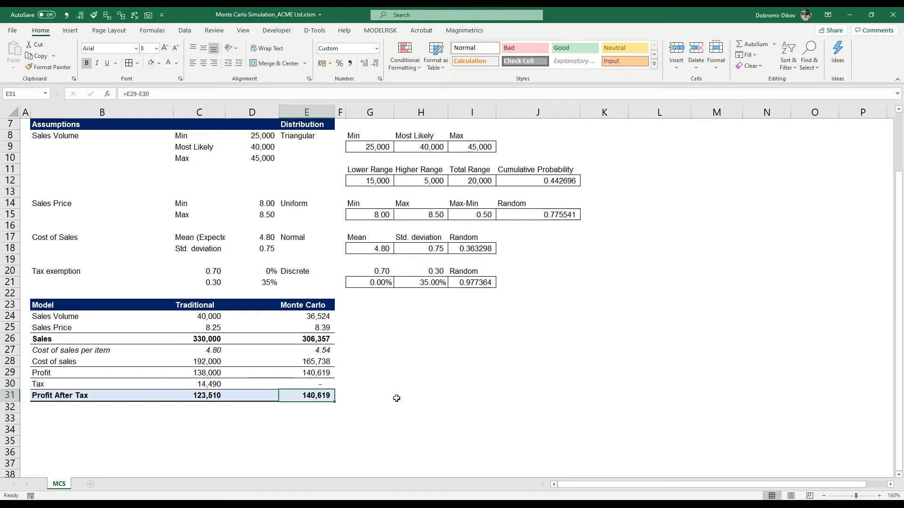
Recalculate the sheet repeatedly and check how the Monte Carlo Tax and Profit After Tax respond
key(Up)
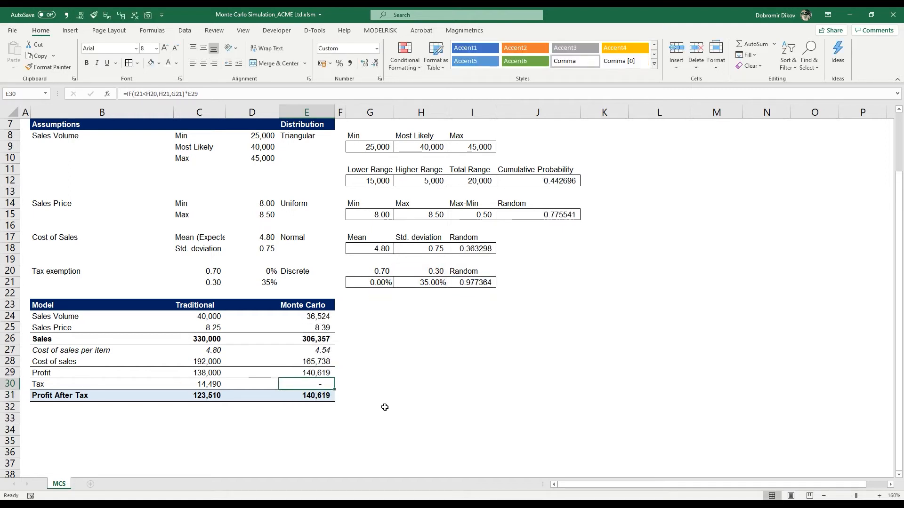
key(F9)
key(F9)
key(F9)
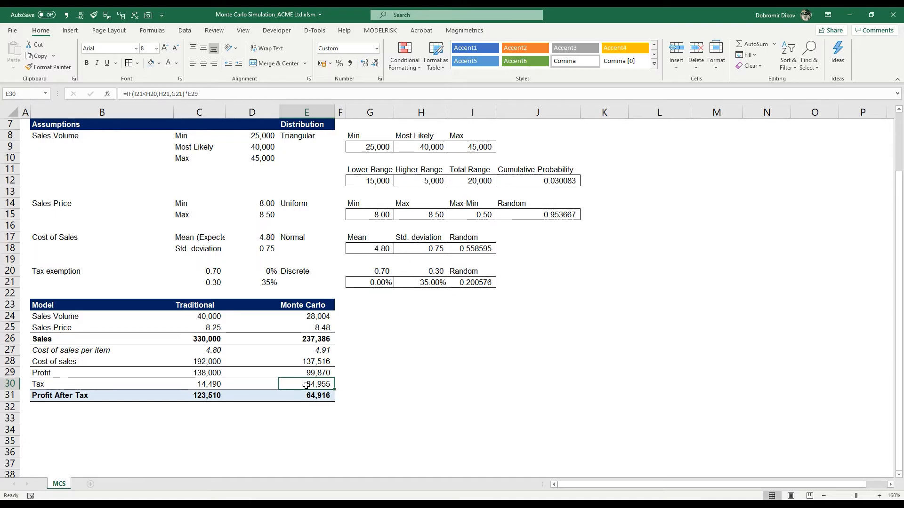
key(F9)
key(F9)
key(F9)
key(F9)
key(F9)
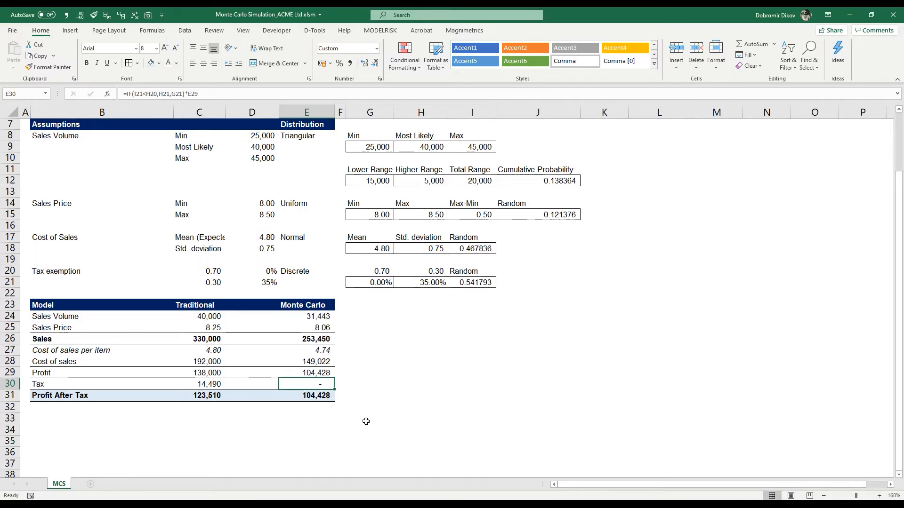
key(F9)
key(F9)
key(F9)
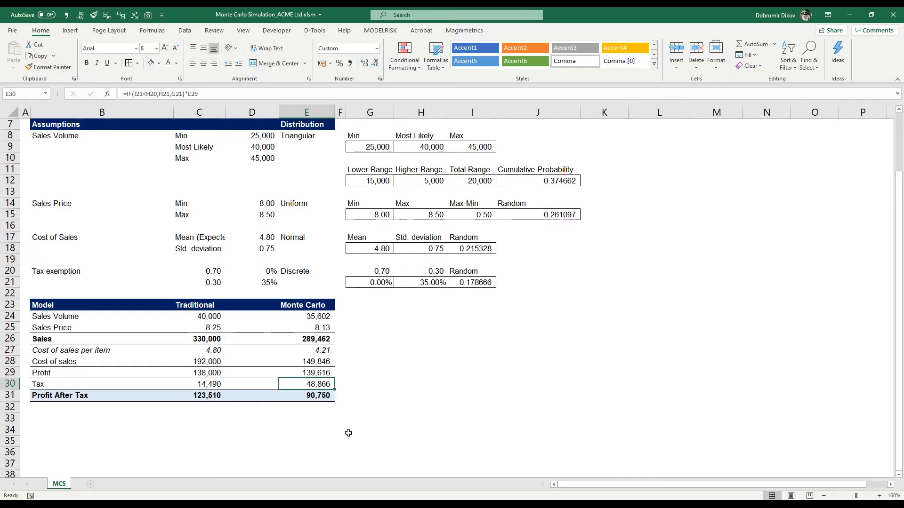
click(353, 352)
scroll(354, 367, up, 2)
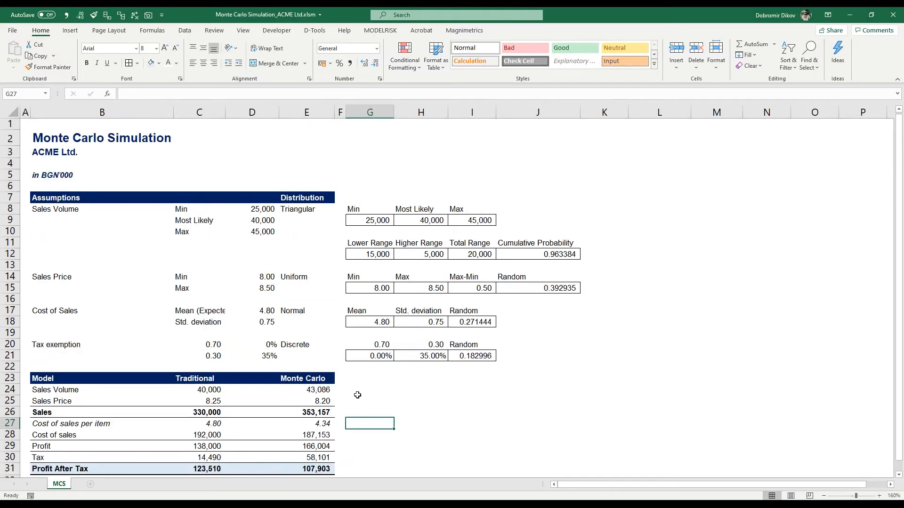
scroll(334, 412, down, 4)
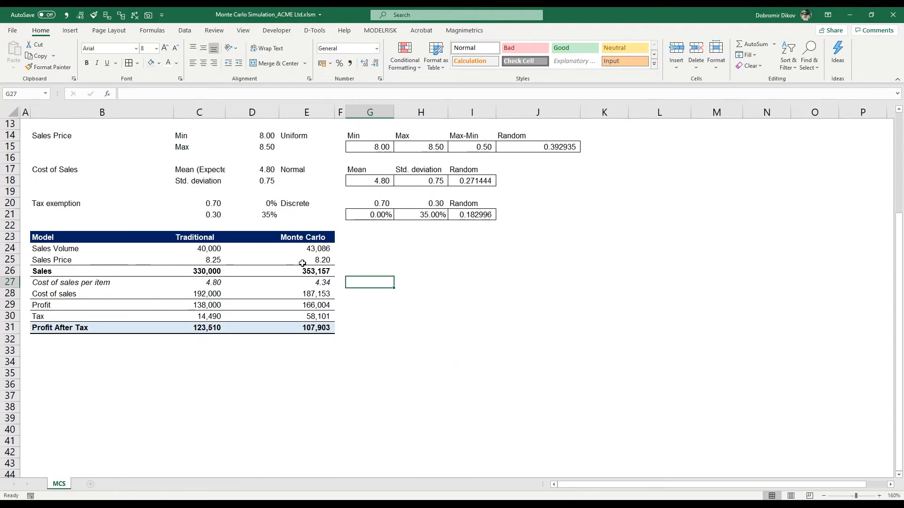
scroll(372, 357, up, 4)
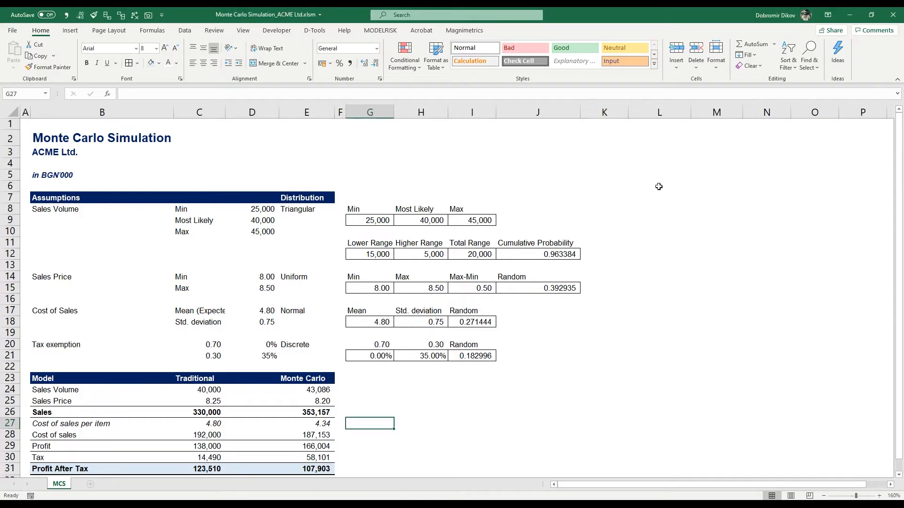
Label L5 as Counter and enter 500 beside it in M5
click(656, 193)
click(658, 173)
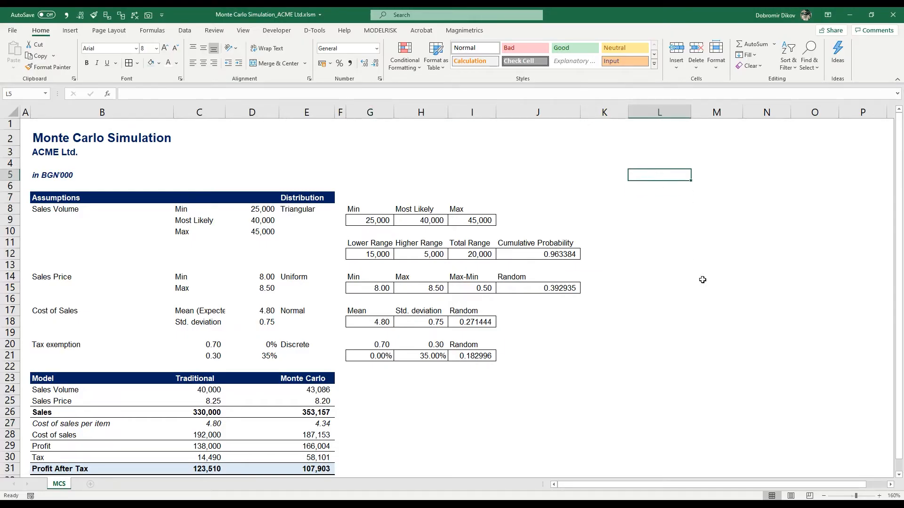
text(Cpu)
key(BackSpace)
key(BackSpace)
text(ounter)
key(Tab)
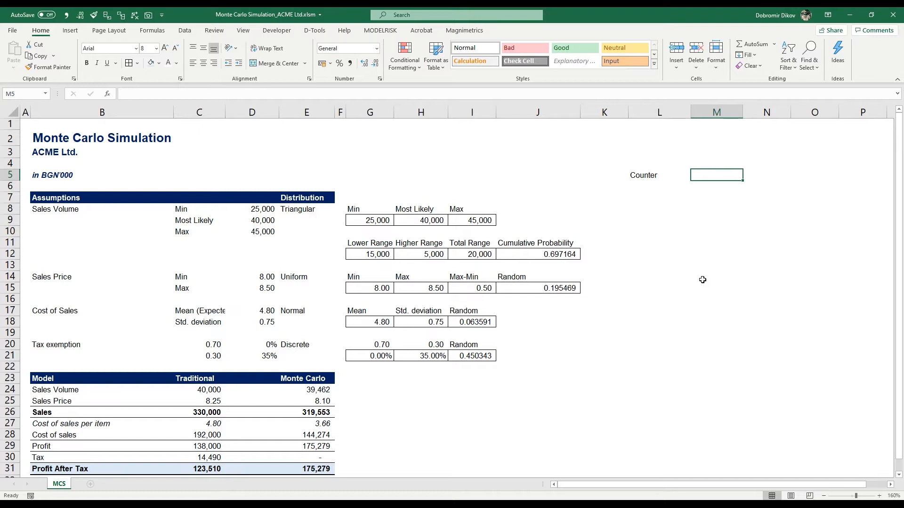
text(500)
key(Return)
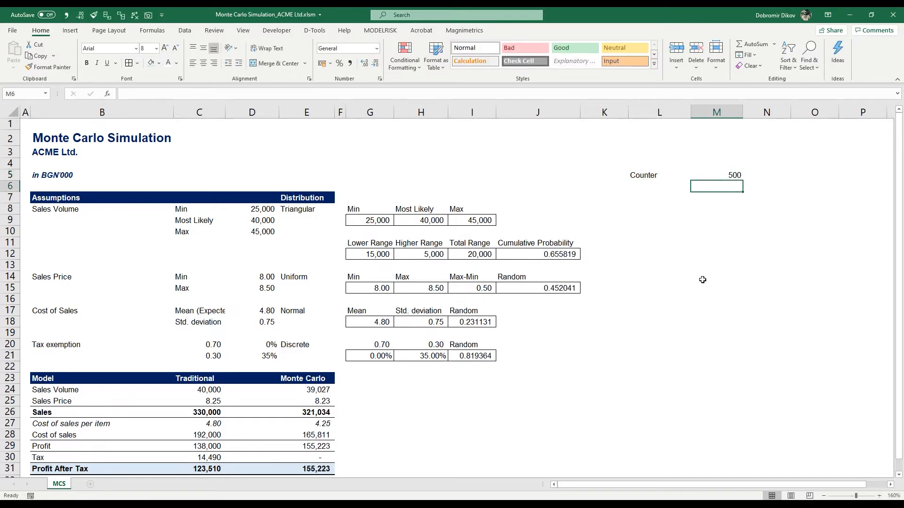
Add the labels Iterations in L6 and Average in L7 below Counter
key(Left)
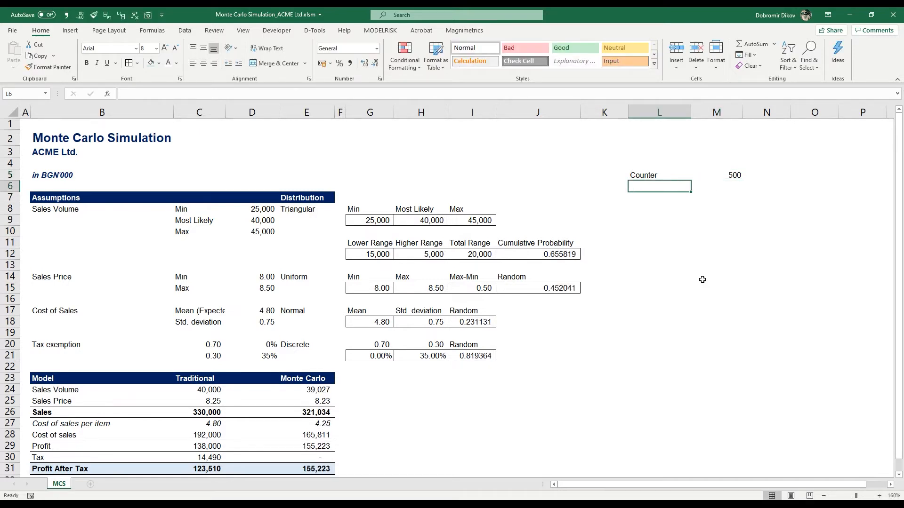
key(Right)
key(Up)
key(Down)
key(Left)
text(Iterations)
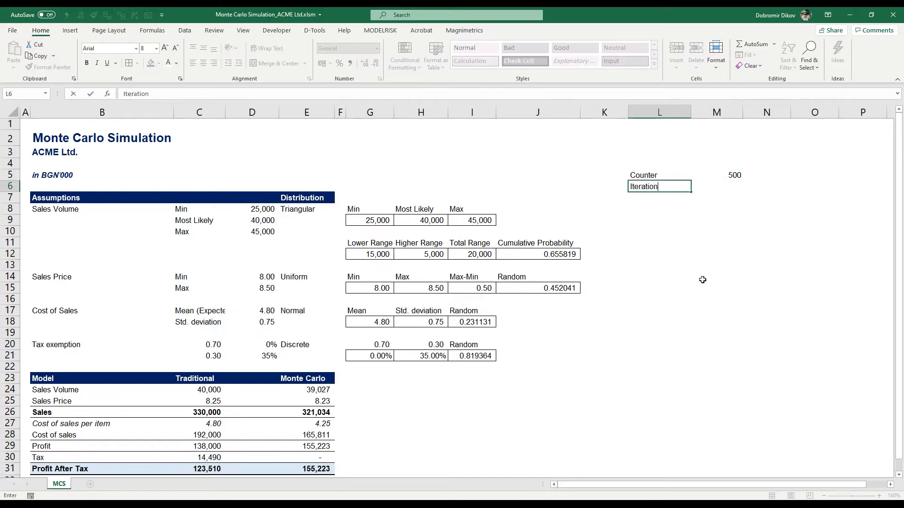
key(Return)
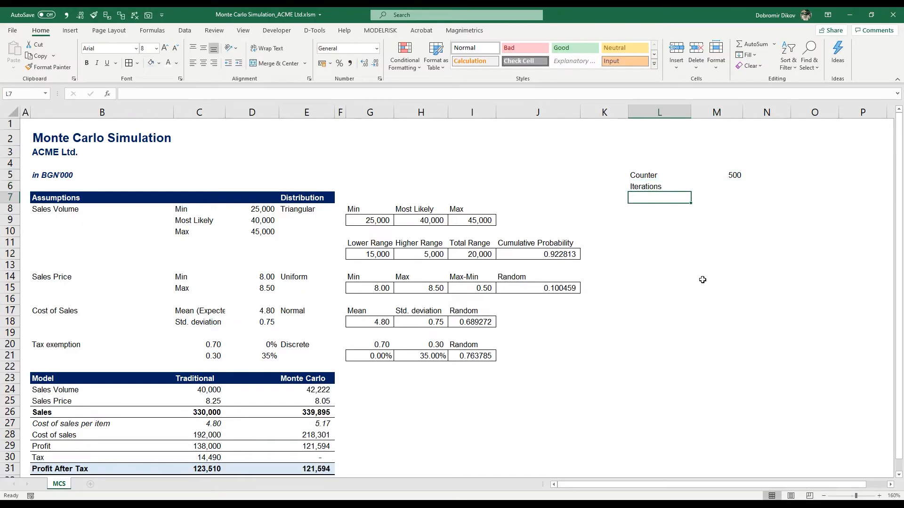
key(Up)
key(Right)
key(Left)
key(Down)
text(Average)
key(Return)
Add the label "Probability above:" in L8 and enter the threshold 120000 in L9
text(Pr)
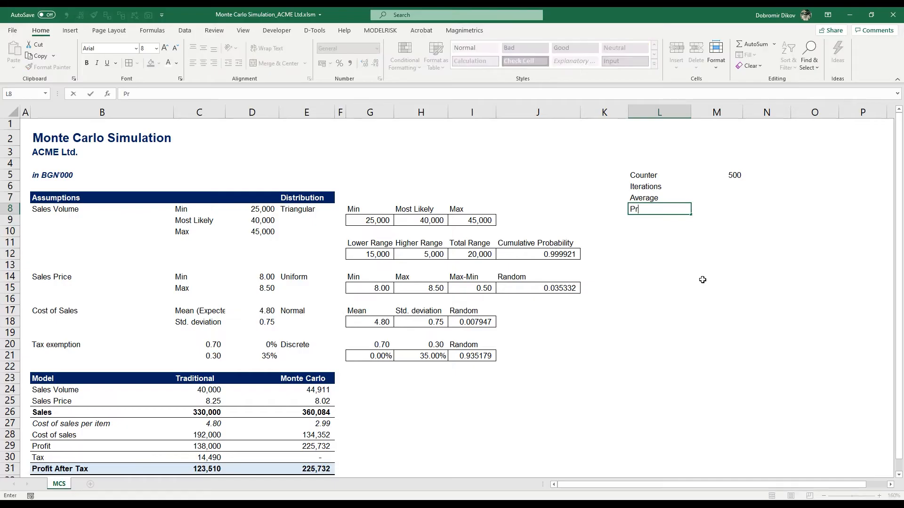
text(obability above:)
key(Return)
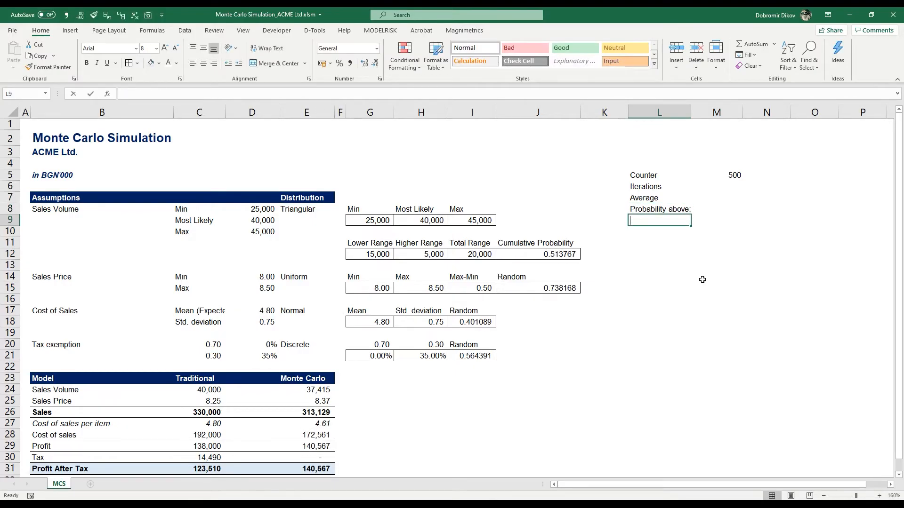
text(120000)
key(Return)
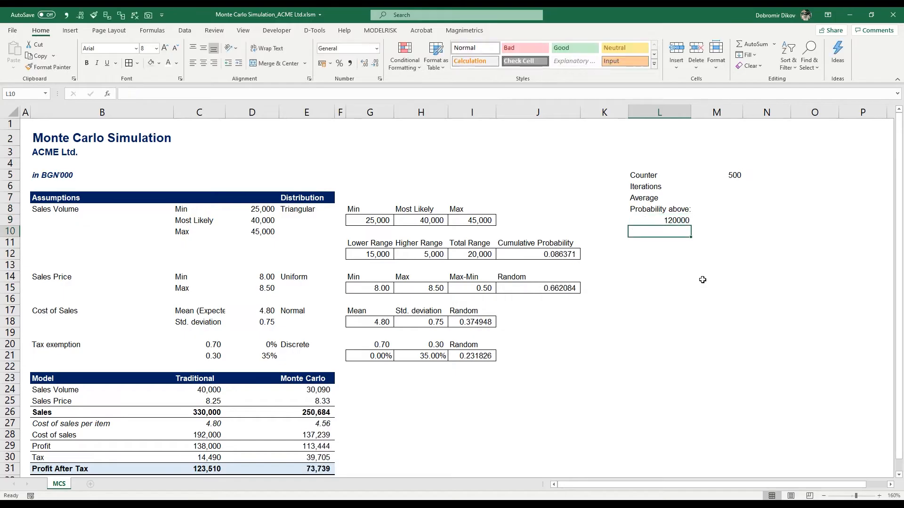
Enter the threshold 150000 in L10 and format L9:L10 with thousands separators and no decimals
text(150000)
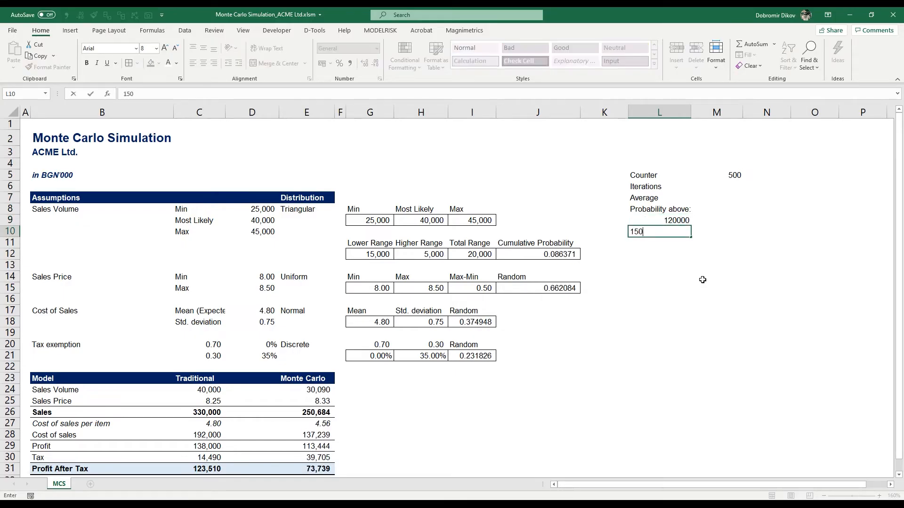
key(Return)
key(Up)
key(Up)
key(shift+Down)
key(alt+1)
key(alt+2)
key(alt+2)
key(Up)
key(Down)
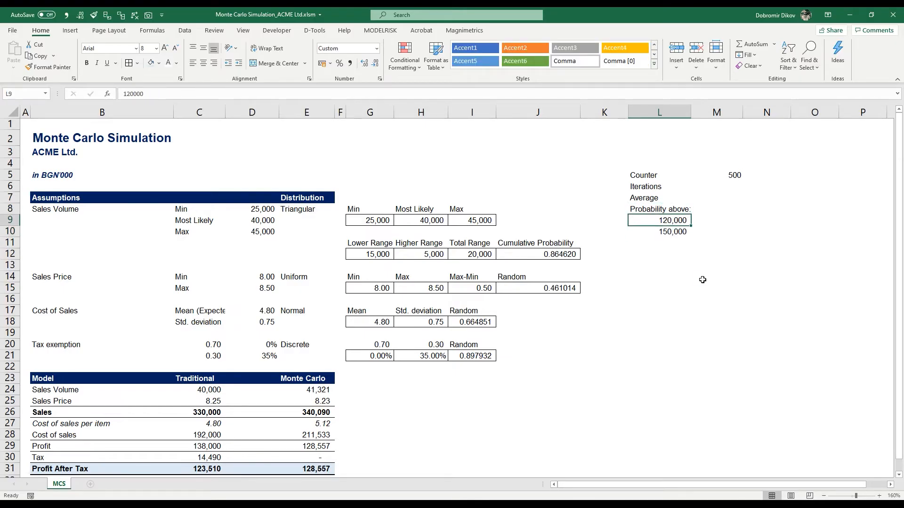
key(Down)
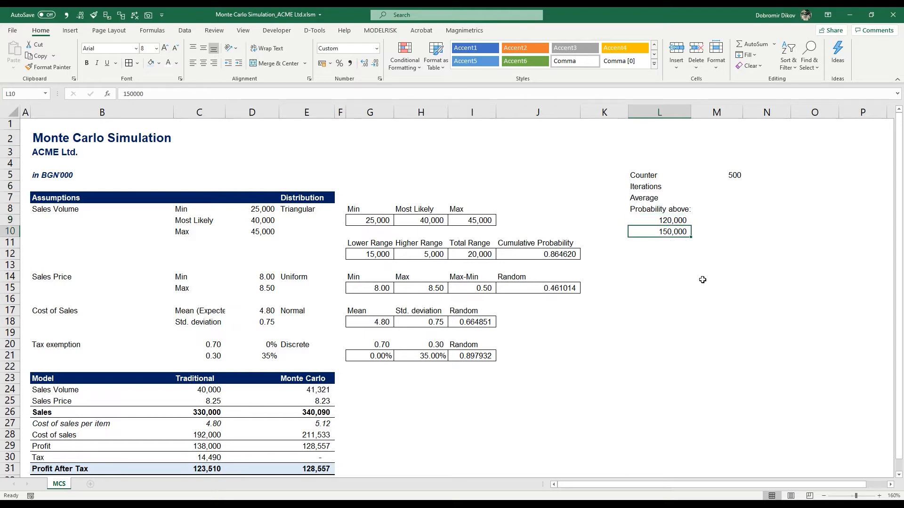
Add the headers Iteration in L12 and Net Profit in M12 for the simulation results table
key(Down)
key(Down)
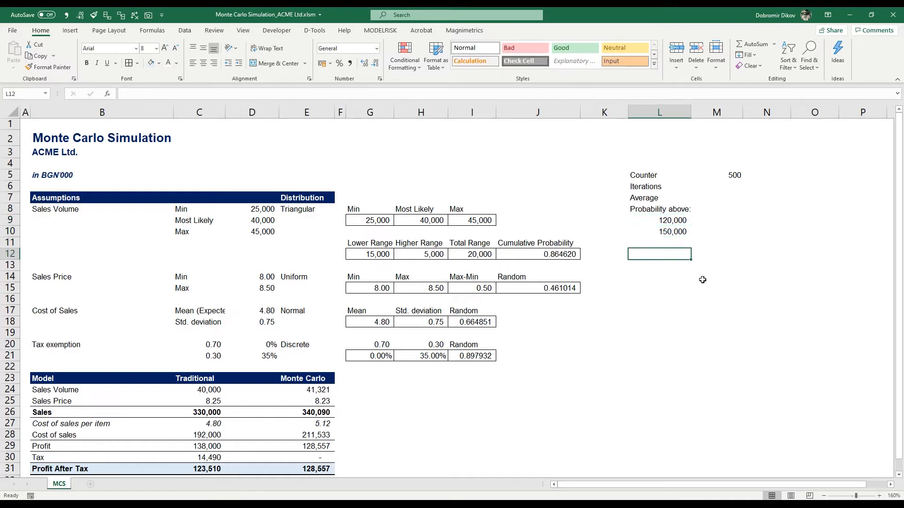
text(Iteration)
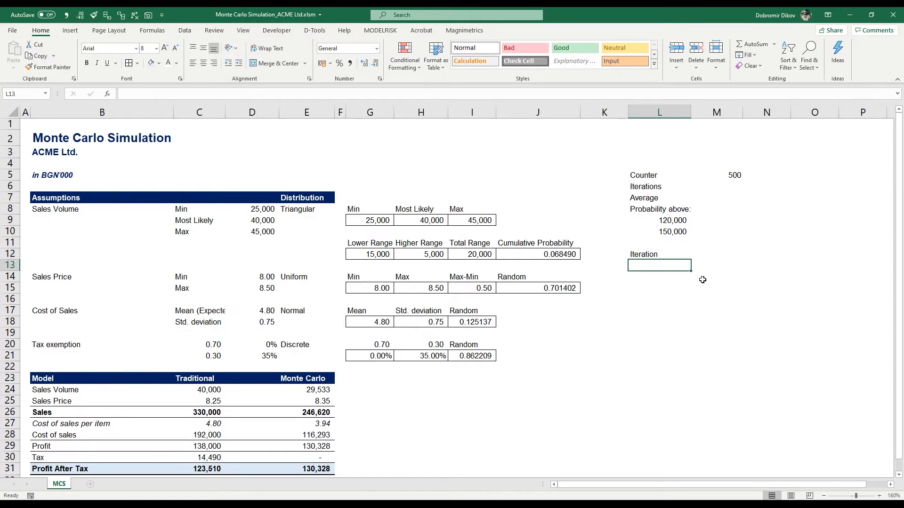
key(Tab)
text(Net Prof)
key(BackSpace)
key(BackSpace)
key(BackSpace)
key(BackSpace)
key(BackSpace)
key(BackSpace)
key(BackSpace)
key(BackSpace)
key(BackSpace)
text(Net Profit)
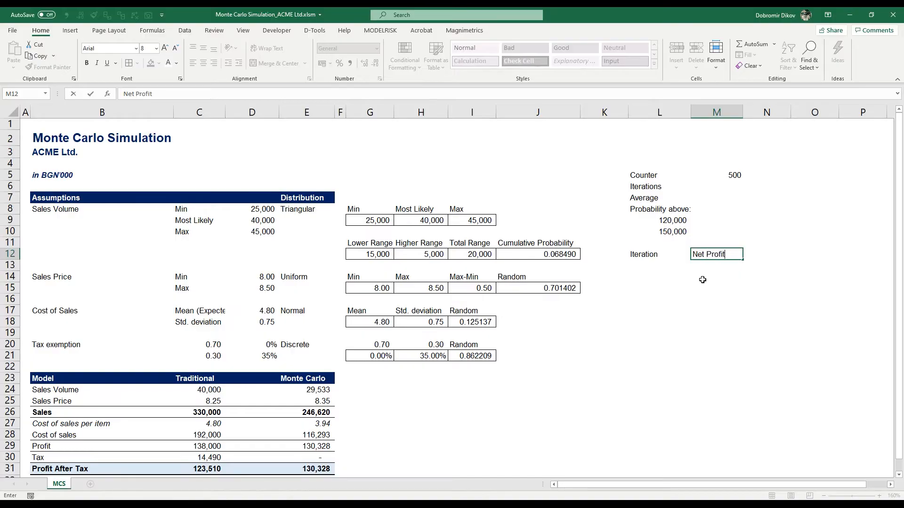
key(Return)
Copy the formatting of the Distribution header in E7 onto the Iteration and Net Profit headers in L12:M12
key(Up)
key(Left)
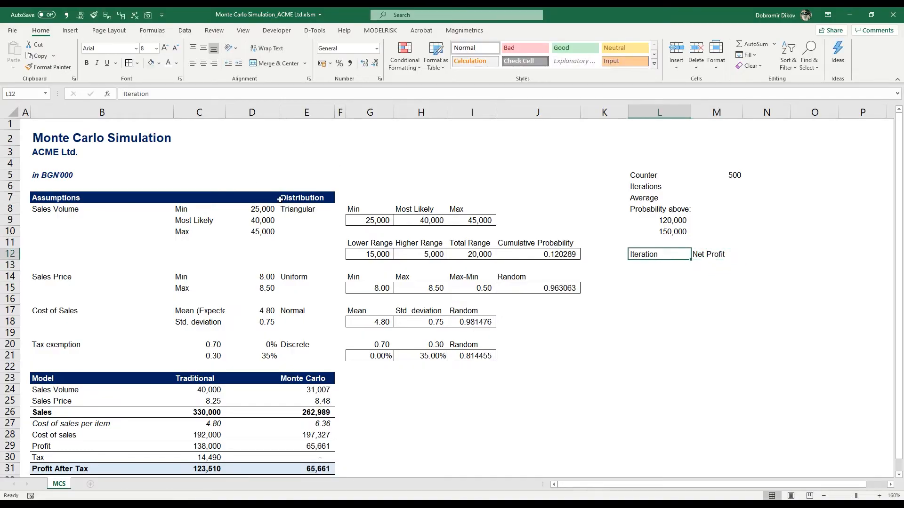
click(299, 206)
click(303, 198)
key(alt+3)
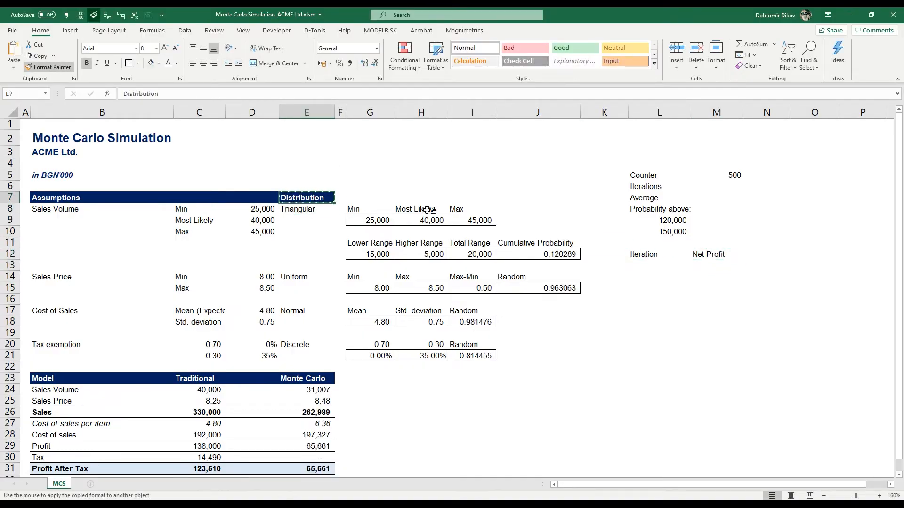
drag(659, 255, 708, 254)
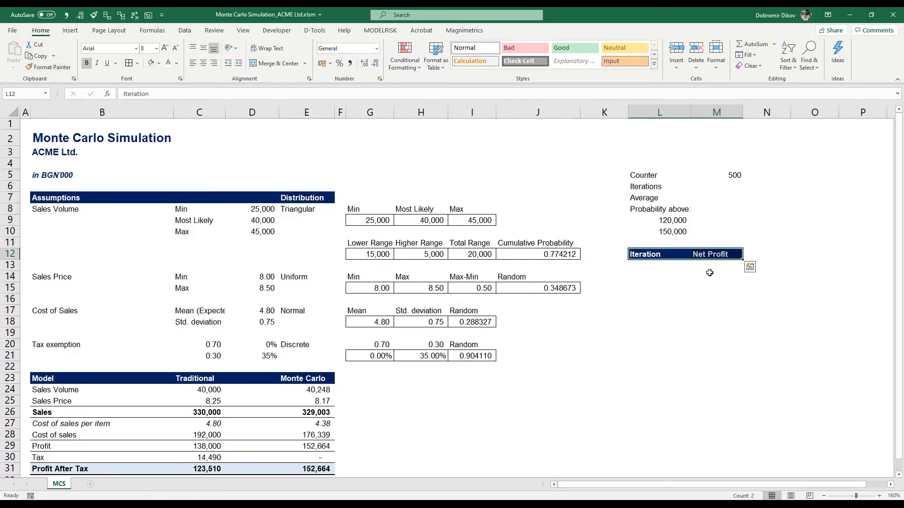
click(709, 274)
Enter a COUNT formula in M6 beside Iterations that counts the Net Profit values below the M12 header
click(730, 191)
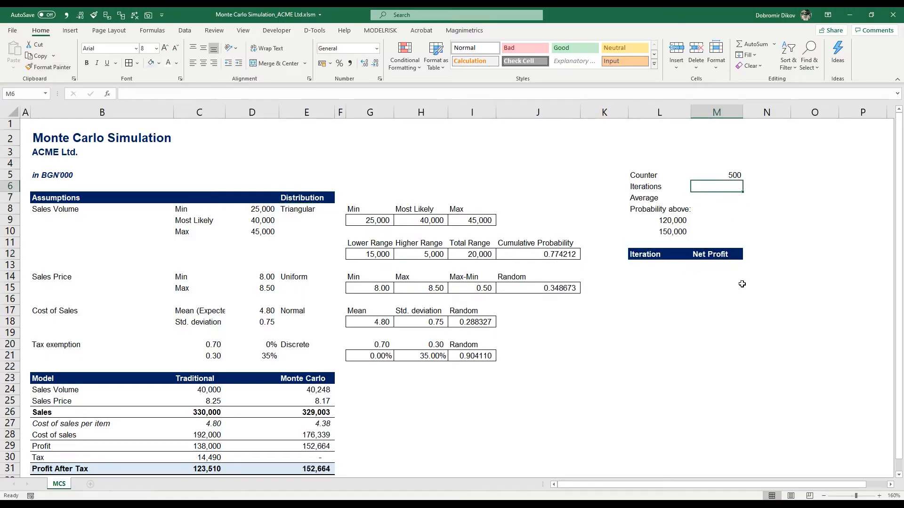
text(=cou)
key(Tab)
key(Down)
key(Down)
key(Down)
key(Down)
key(Down)
key(Down)
key(Down)
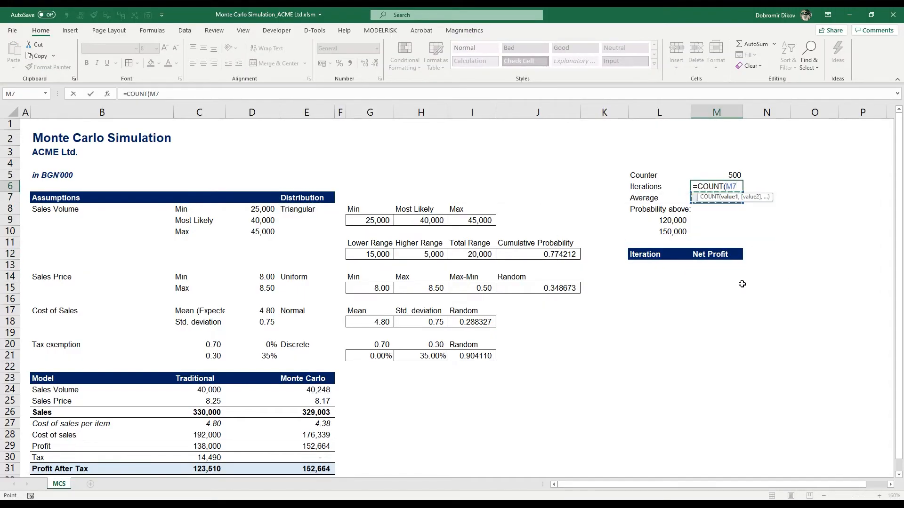
key(Return)
Enter =AVERAGE(M13:M1048576) in M7 to average the simulated Net Profit values
scroll(741, 284, down, 1)
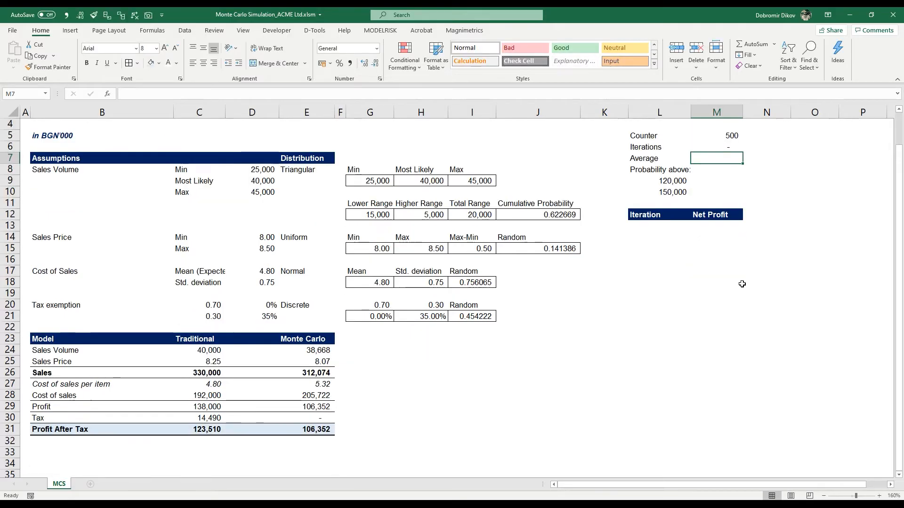
text(=average)
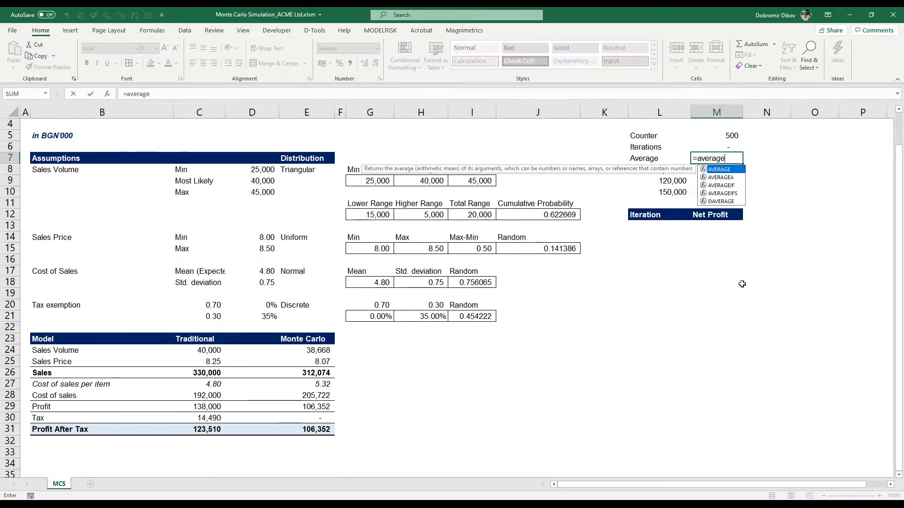
key(Tab)
key(Down)
key(Down)
key(Down)
key(Down)
key(Down)
key(Down)
key(ctrl+shift+Down)
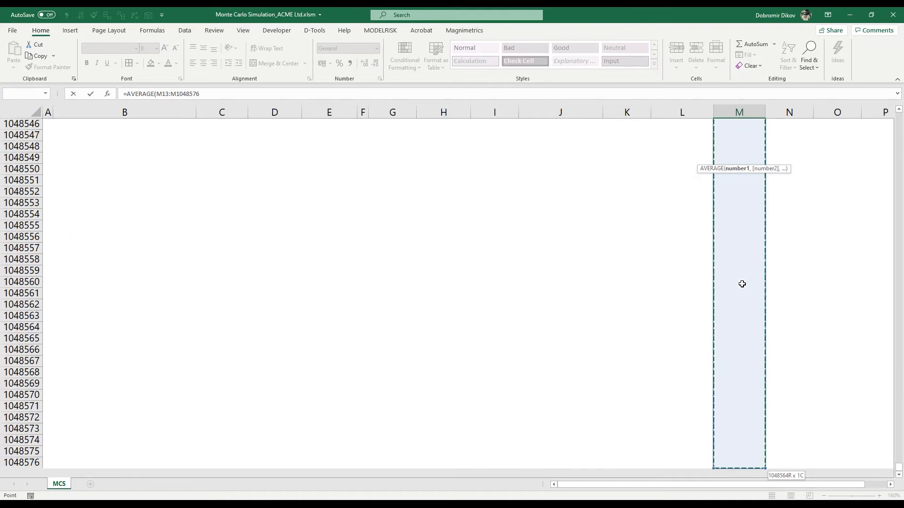
key(Return)
Enter =COUNTIF(M13:M1048576,">120000") in M9 to count the net profits above the first threshold
key(ctrl+Up)
key(Down)
key(Down)
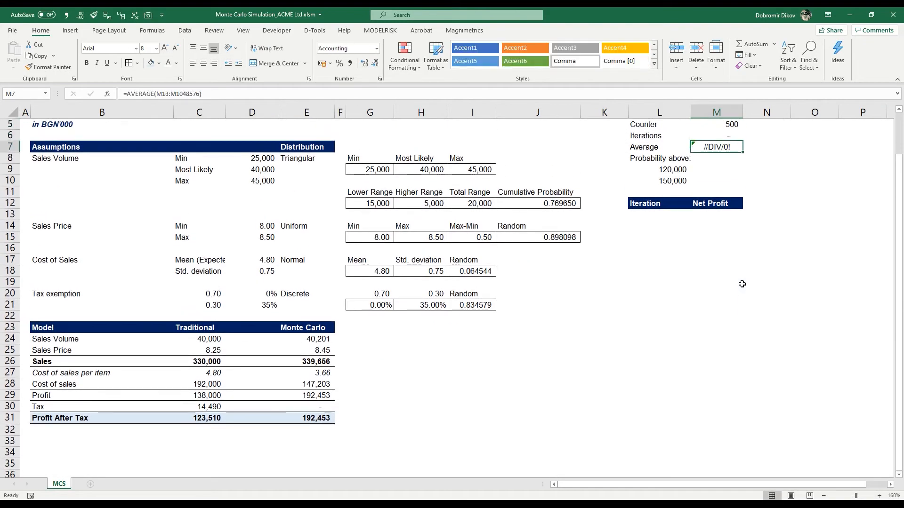
key(Down)
key(Down)
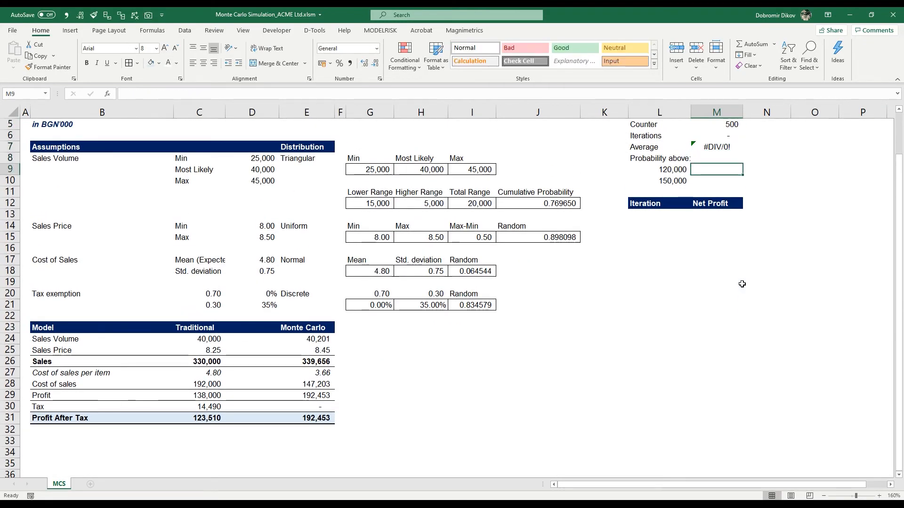
text(=count)
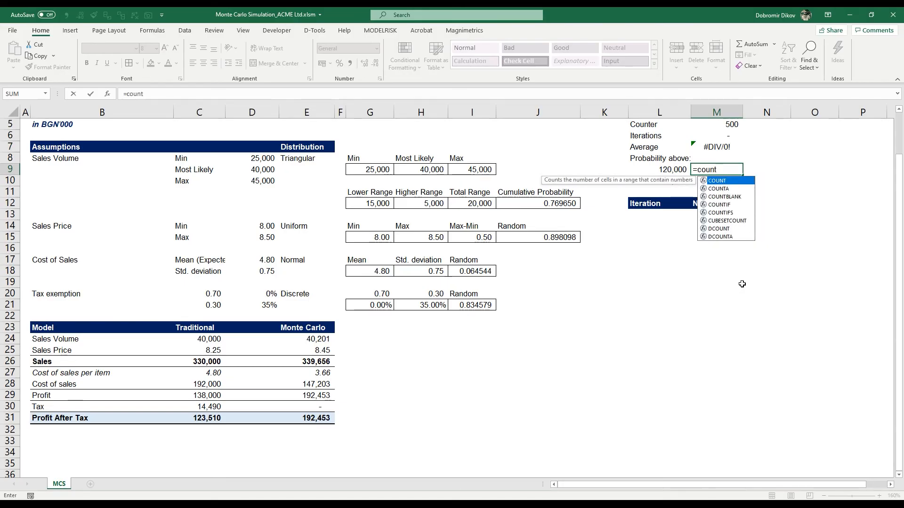
text(if)
key(Tab)
key(Down)
key(Down)
key(Down)
key(Down)
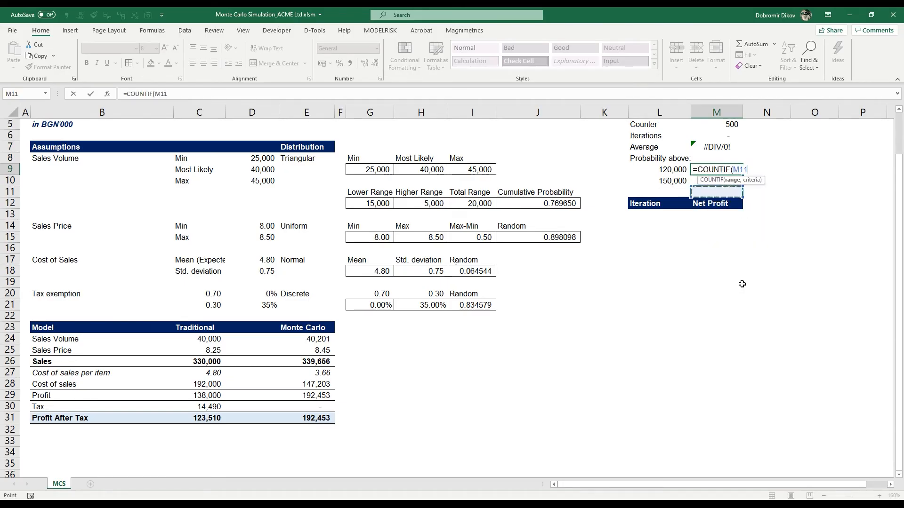
key(ctrl+shift+Down)
text(,">)
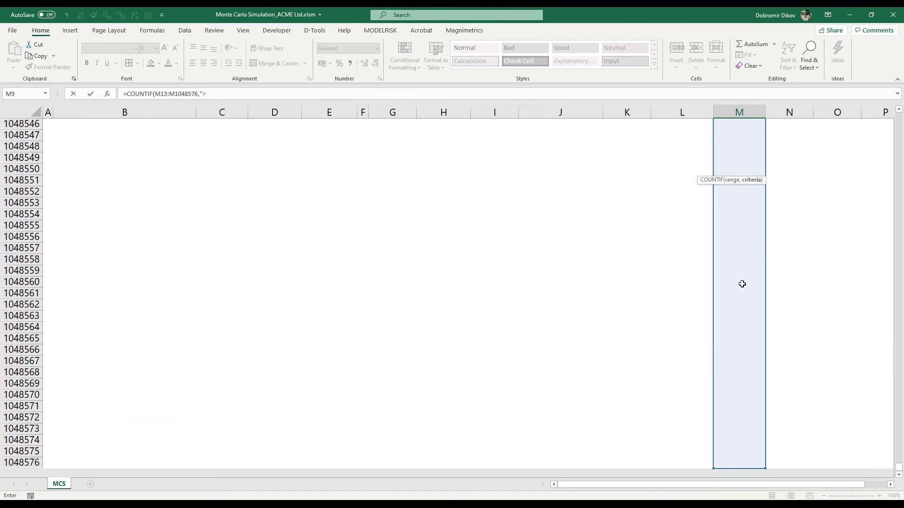
click(899, 469)
drag(898, 469, 847, 118)
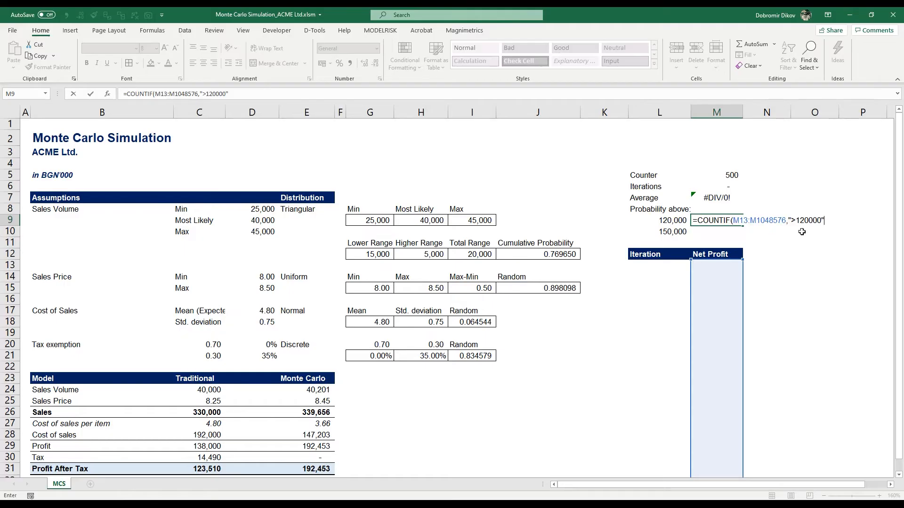
key(Return)
Reuse the M9 COUNTIF formula in M10 with the same range and change its criterion to ">150000"
key(Up)
key(F2)
key(ctrl+shift+Left)
key(ctrl+shift+Left)
key(ctrl+shift+Left)
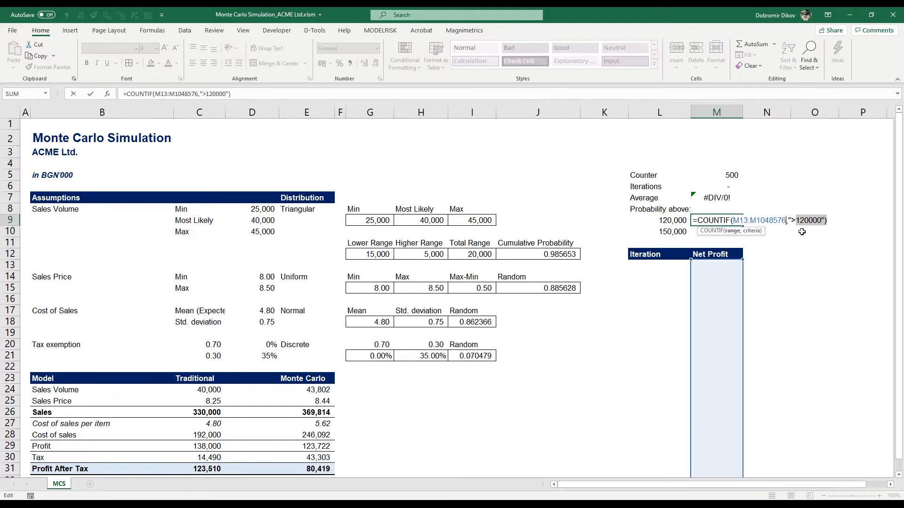
key(ctrl+c)
key(Return)
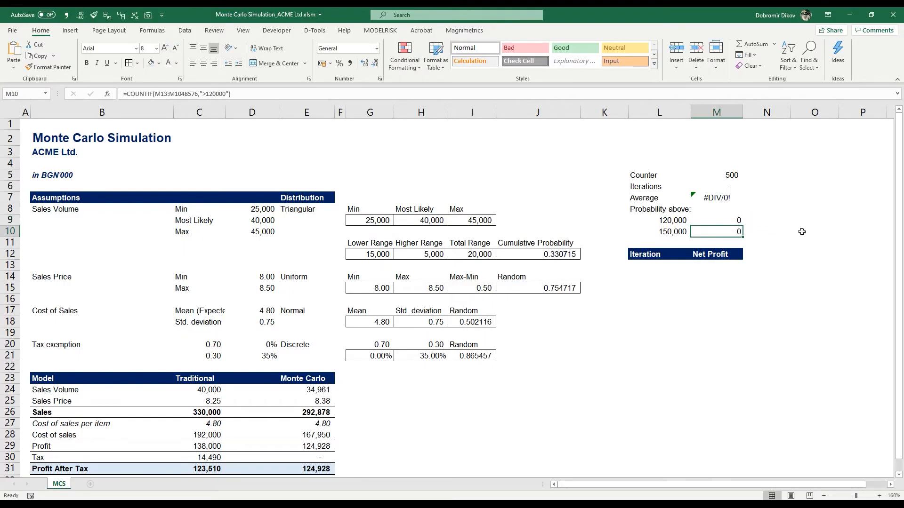
key(F2)
key(Left)
key(Left)
drag(799, 232, 803, 232)
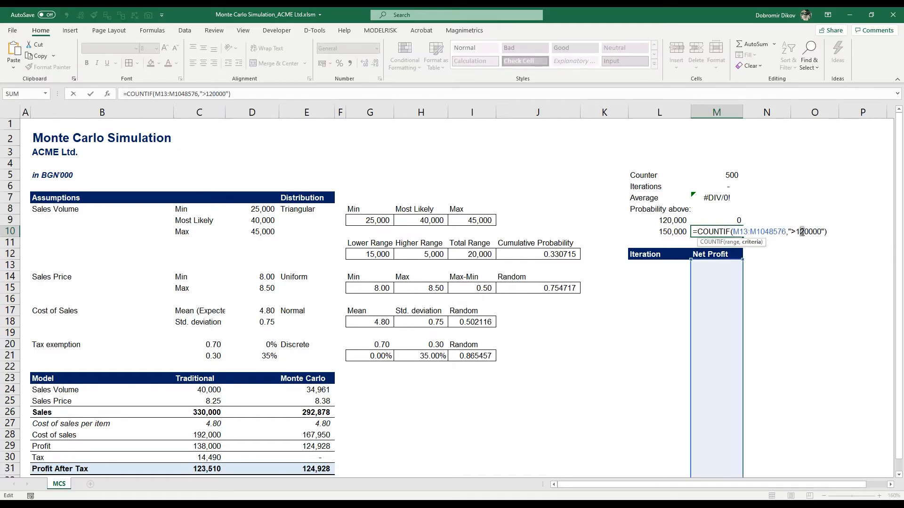
text(5)
key(Return)
Format M8:M10 as comma-separated numbers with no decimals
key(Up)
key(Up)
key(Up)
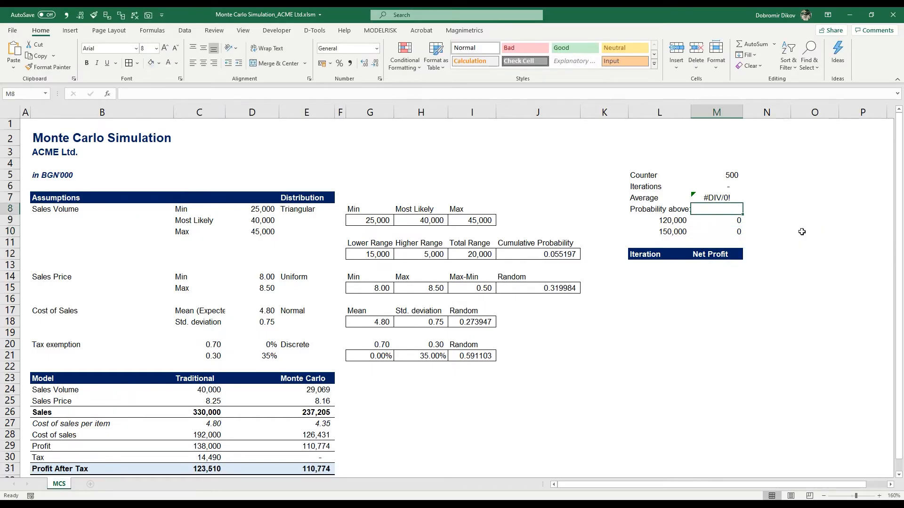
key(shift+Down)
key(shift+Down)
key(alt+1)
key(alt+2)
key(alt+2)
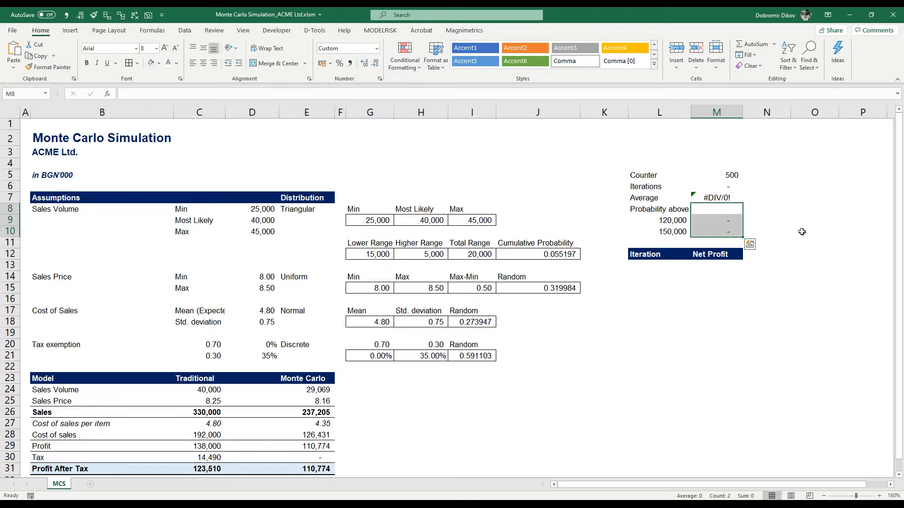
Recalculate the sheet repeatedly and examine how the random inputs and the Monte Carlo Profit After Tax in E31 change
key(Up)
key(Up)
key(Up)
key(Up)
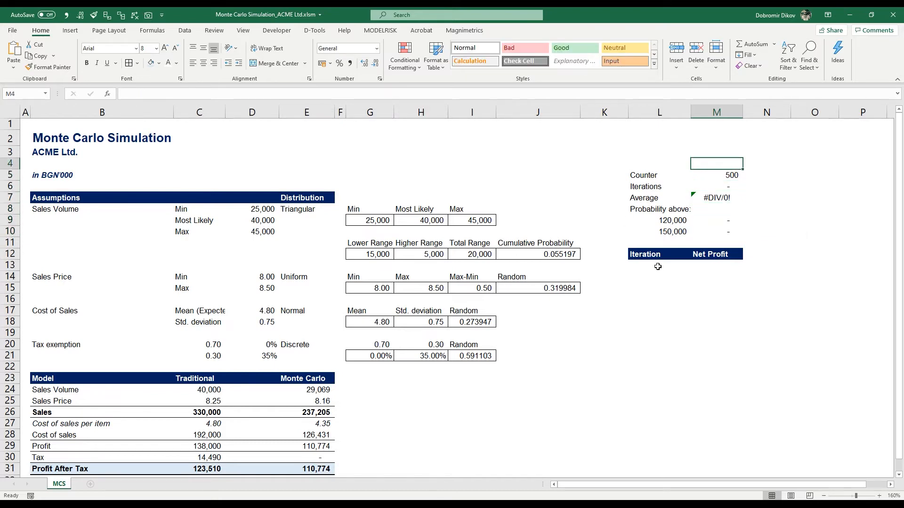
key(F9)
key(F9)
key(F9)
key(F9)
key(F9)
key(F9)
key(F9)
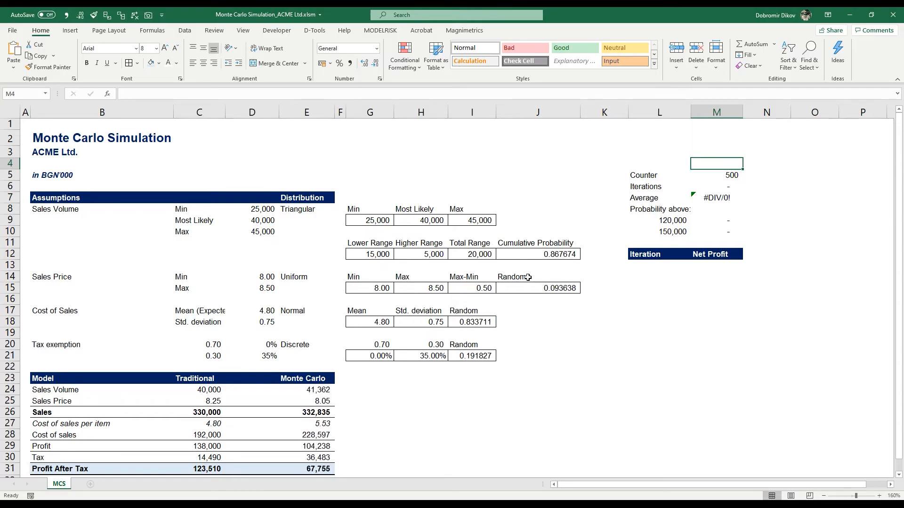
key(F9)
key(F9)
key(F9)
key(F9)
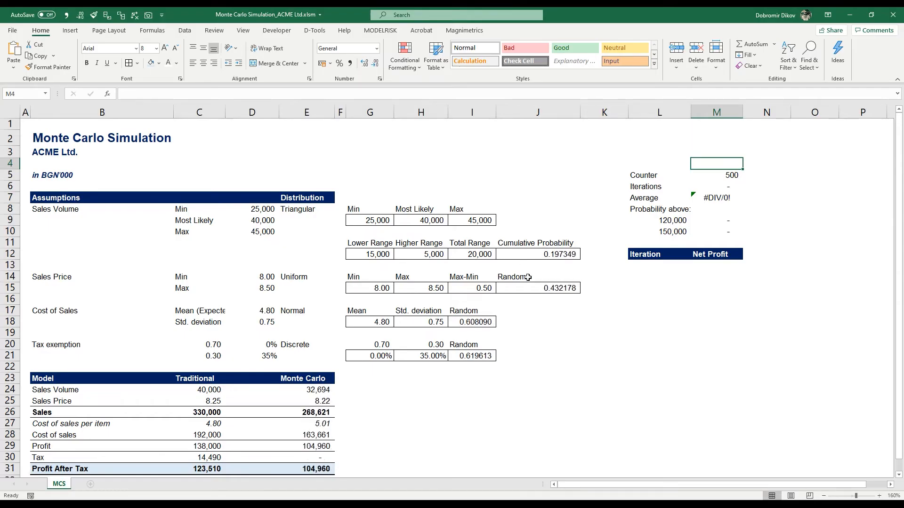
click(318, 468)
click(706, 265)
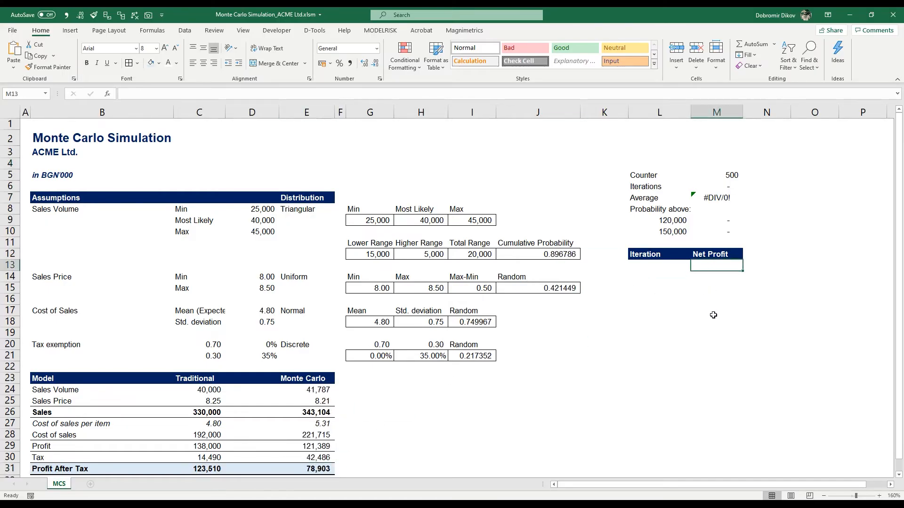
click(702, 314)
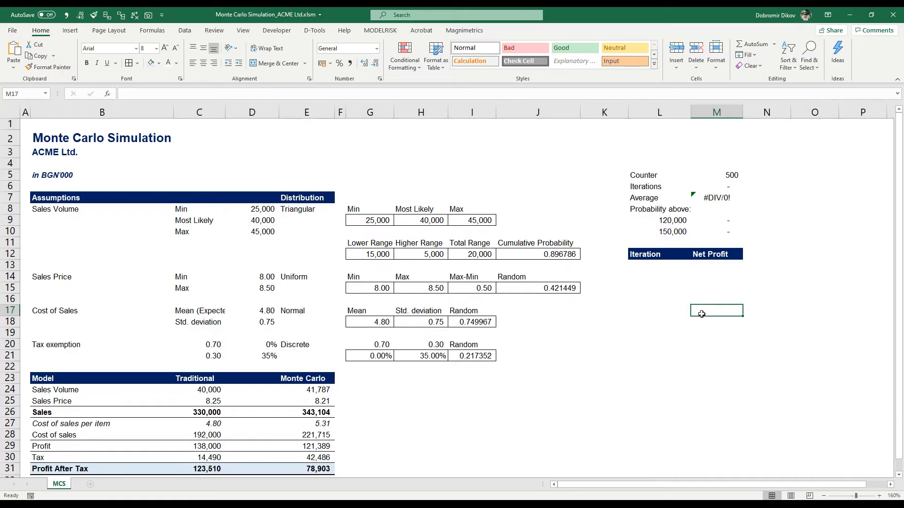
key(F9)
key(F9)
key(F9)
key(F9)
key(F9)
key(F9)
key(F9)
key(F9)
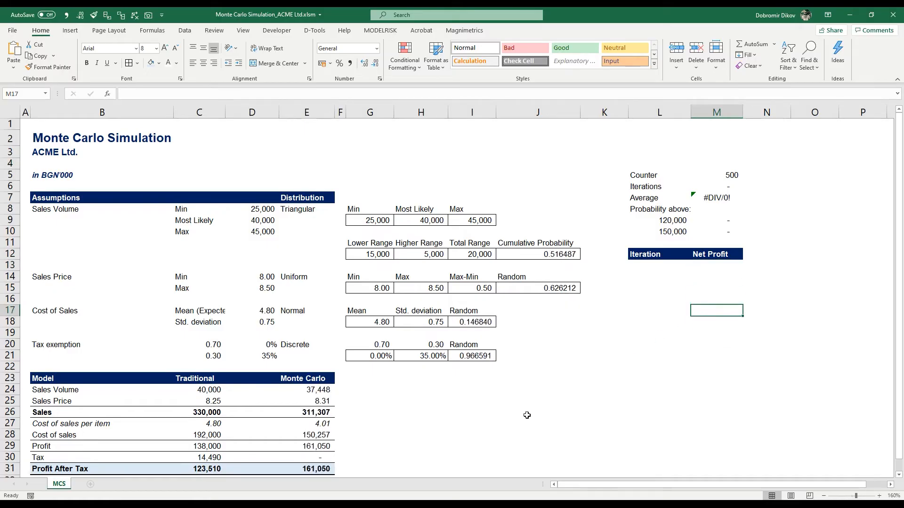
key(F9)
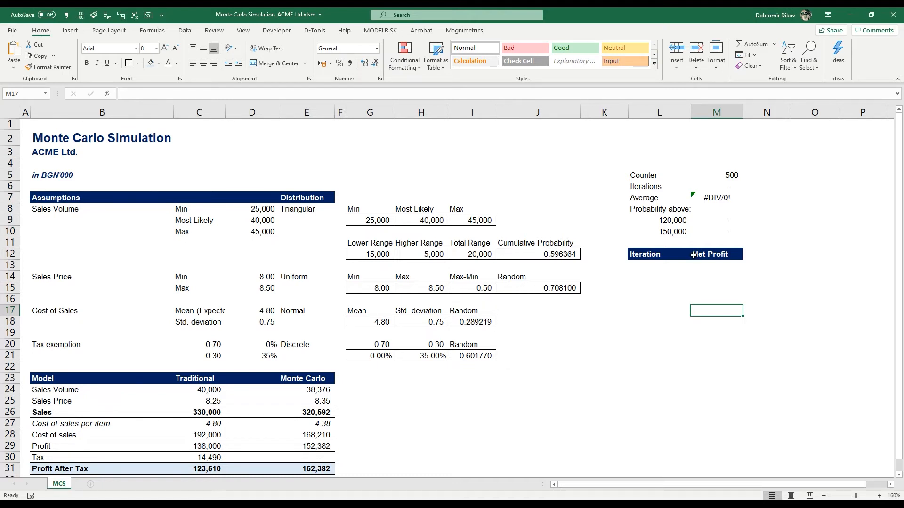
Insert a form-control button above the Counter row and create a new macro named MonteCarloSim for it
click(278, 31)
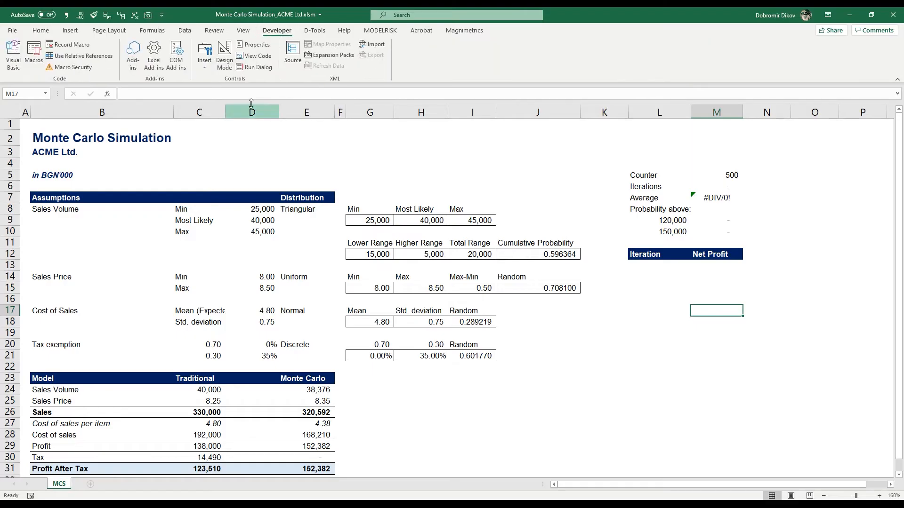
click(204, 55)
click(201, 96)
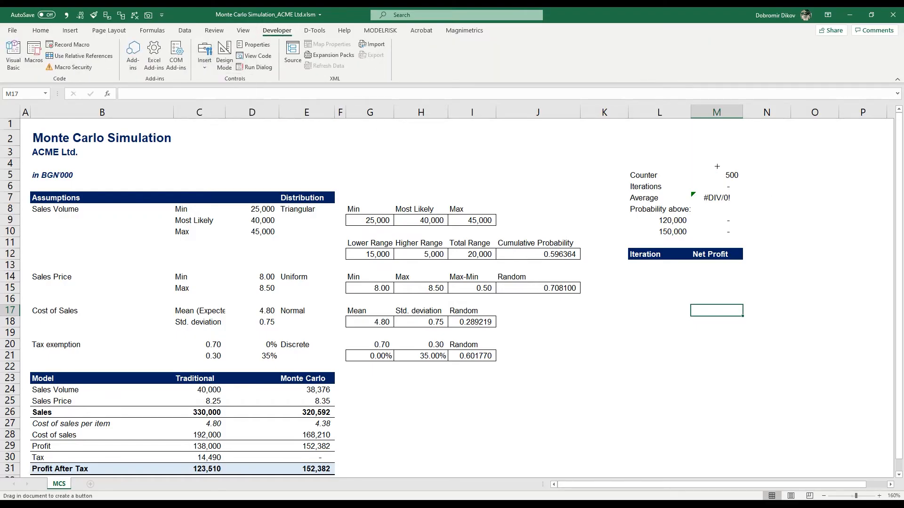
drag(636, 151, 717, 166)
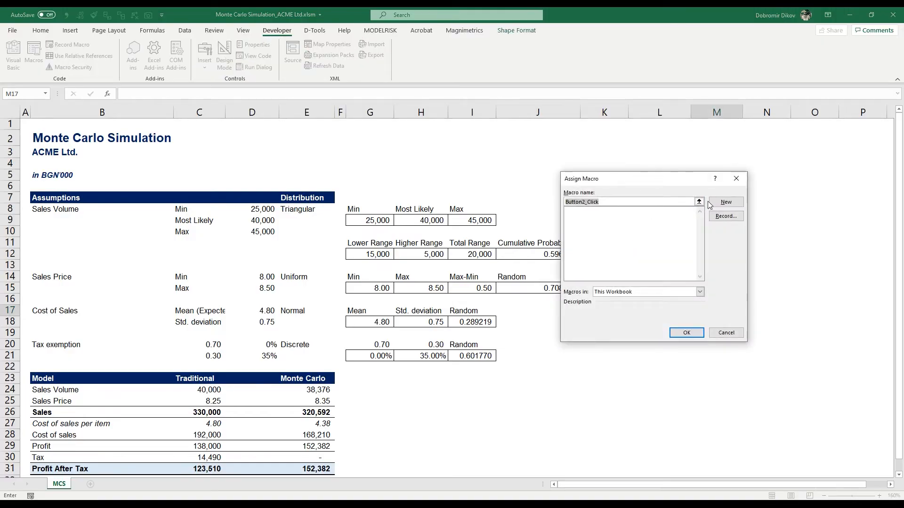
text(MonteCarloSim)
click(721, 203)
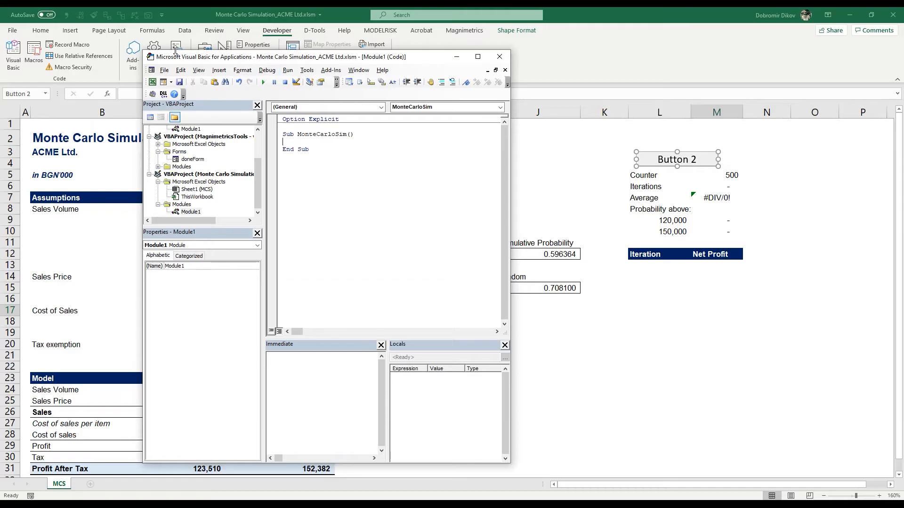
Write a loop in MonteCarloSim reading For Iteration = 1 To Cells(5, 13), closed by Next Iteration
drag(202, 60, 151, 56)
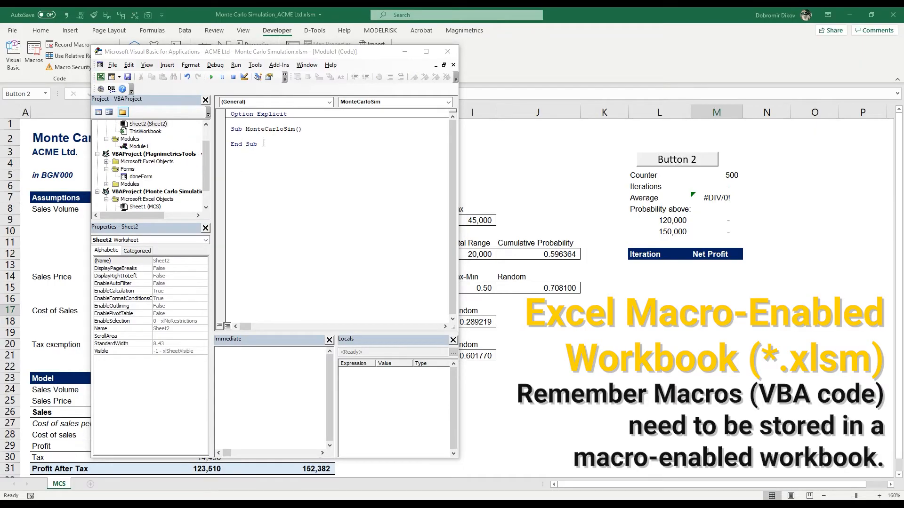
click(258, 137)
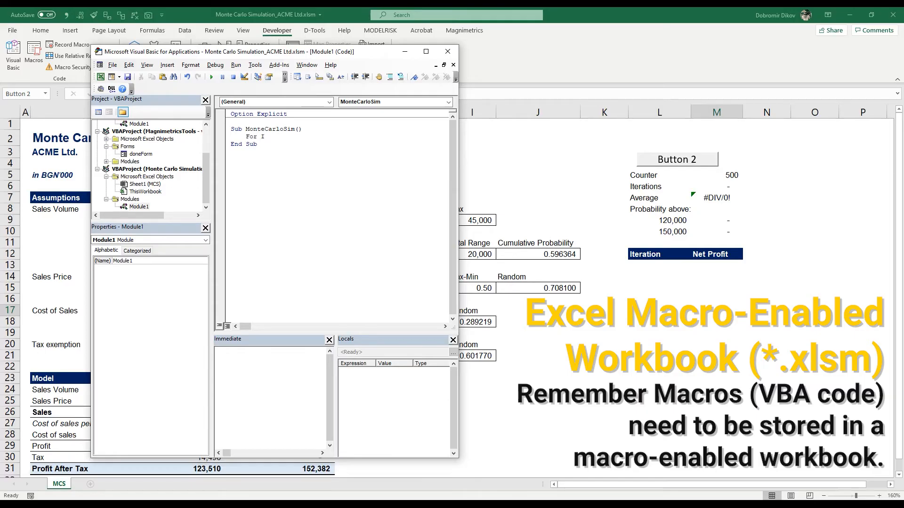
text(ion = 1 to Cells()
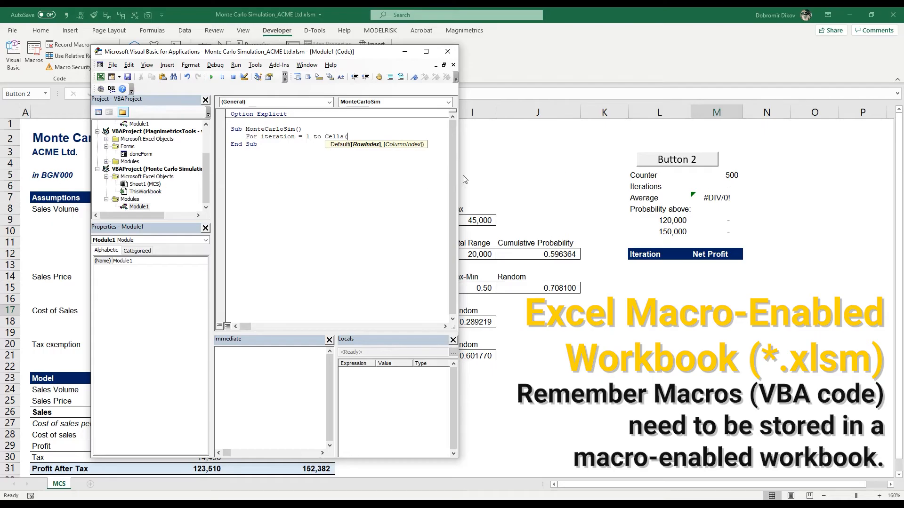
text(5,13))
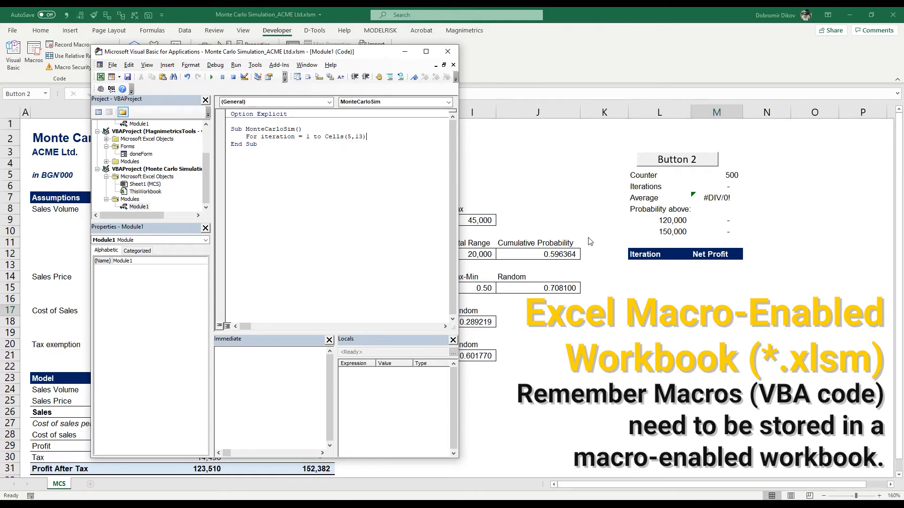
key(Return)
text(t Iteration)
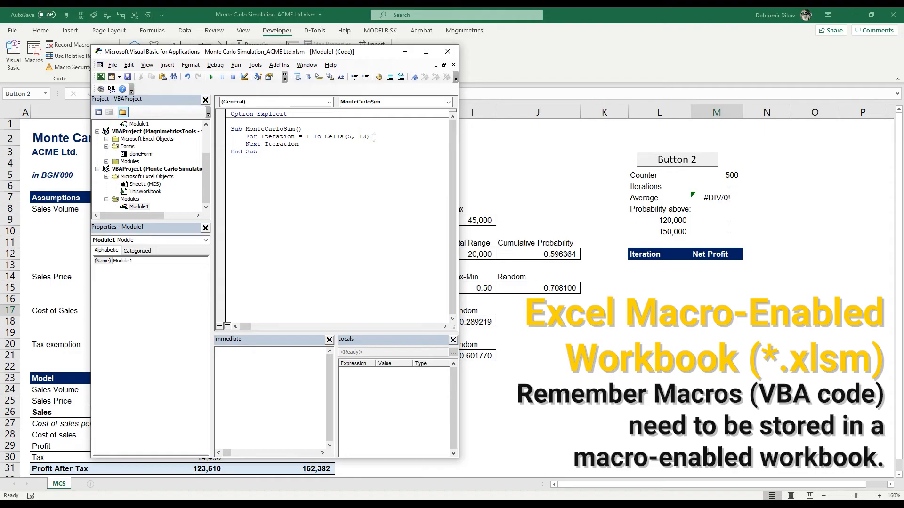
Inside the loop, add the line Cells(12 + Iteration, 13) = Cells(31, 5) to record each simulated profit after tax
key(Return)
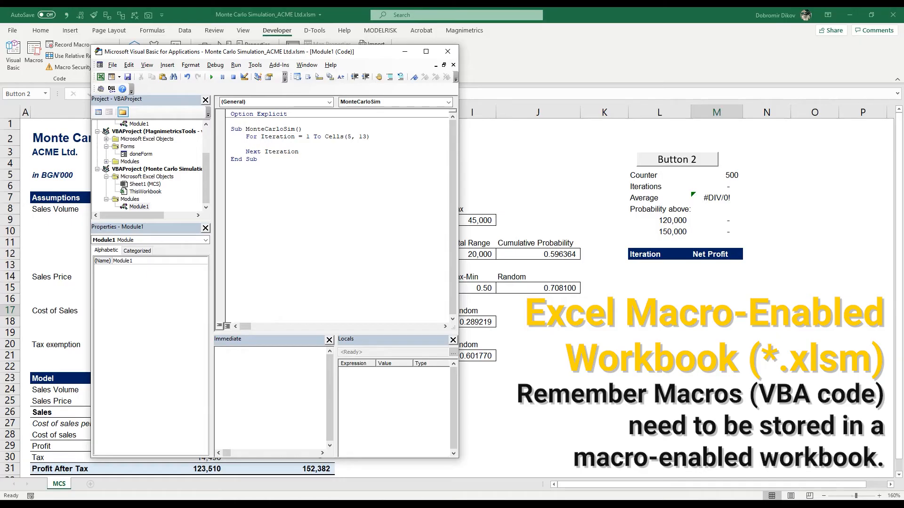
text(Cells()
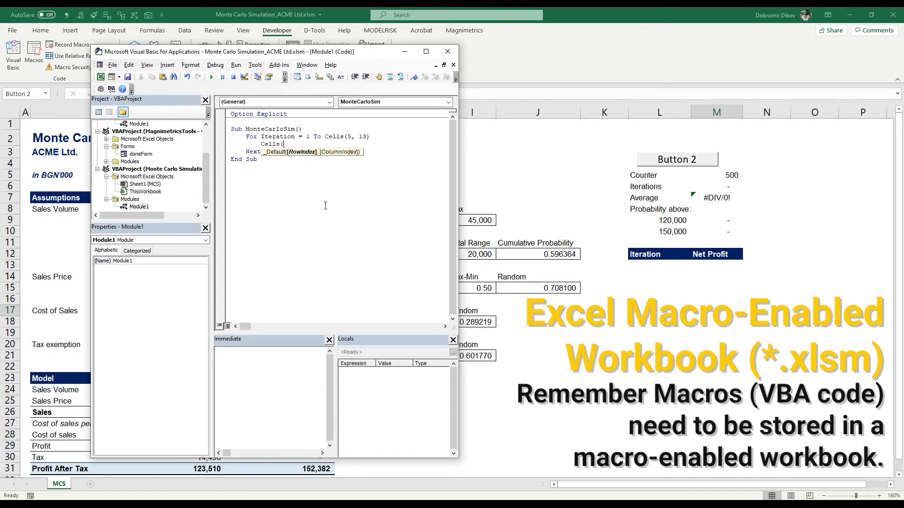
text(12+Iteration)
text(,)
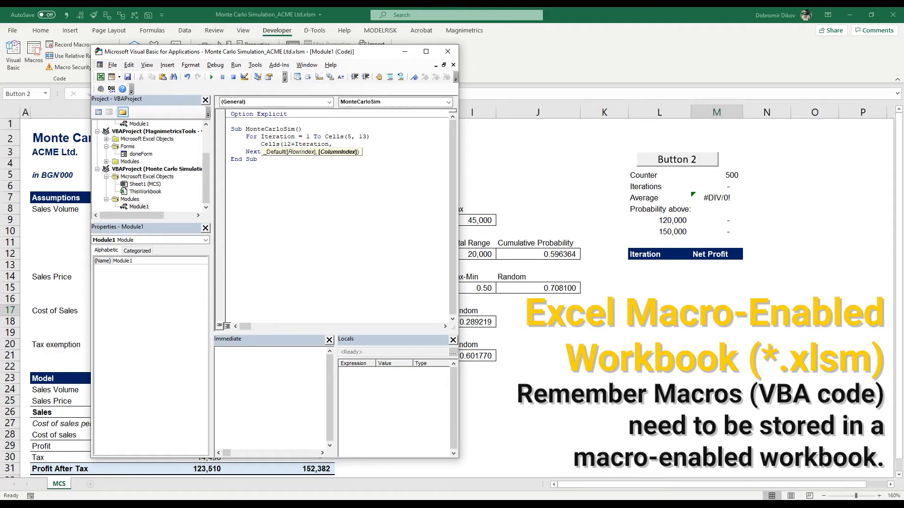
text(13))
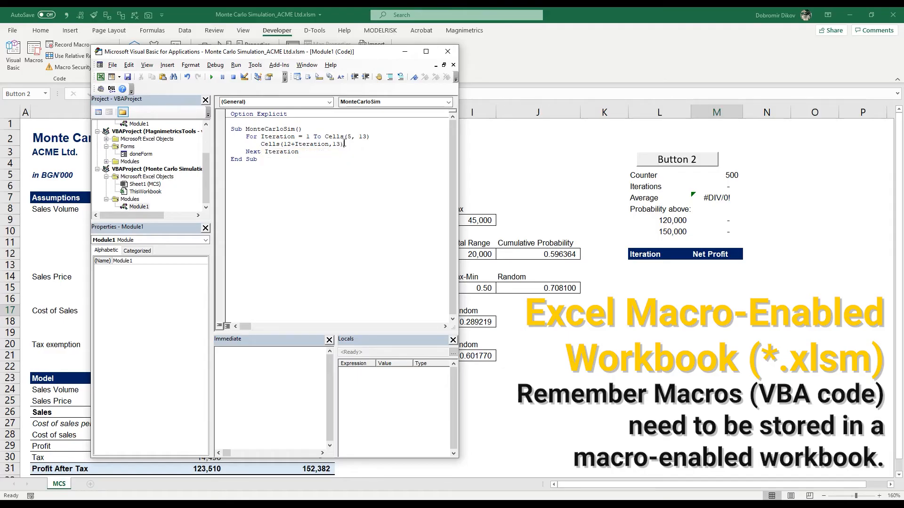
text( = Cells()
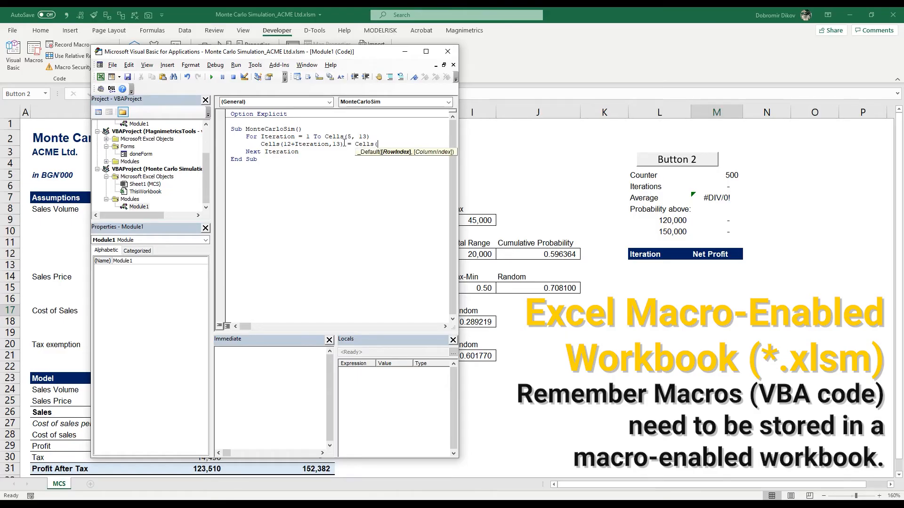
text(31,)
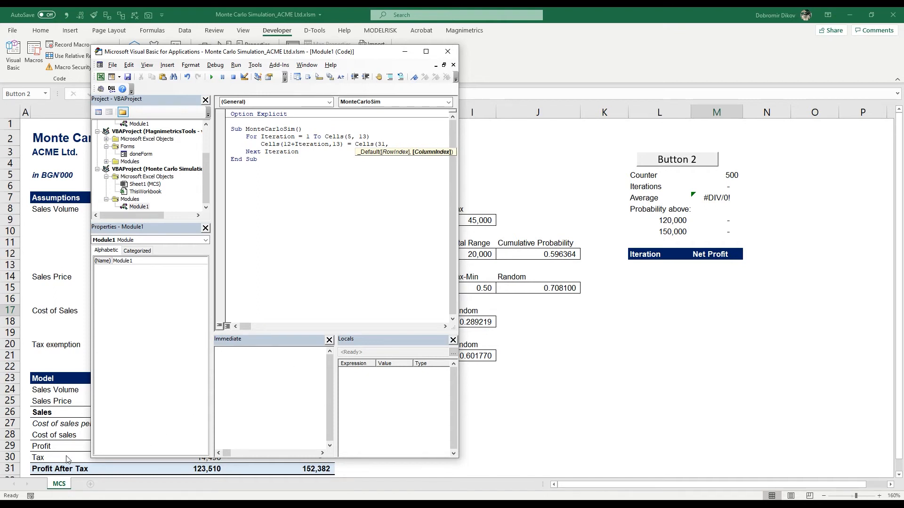
drag(160, 54, 207, 58)
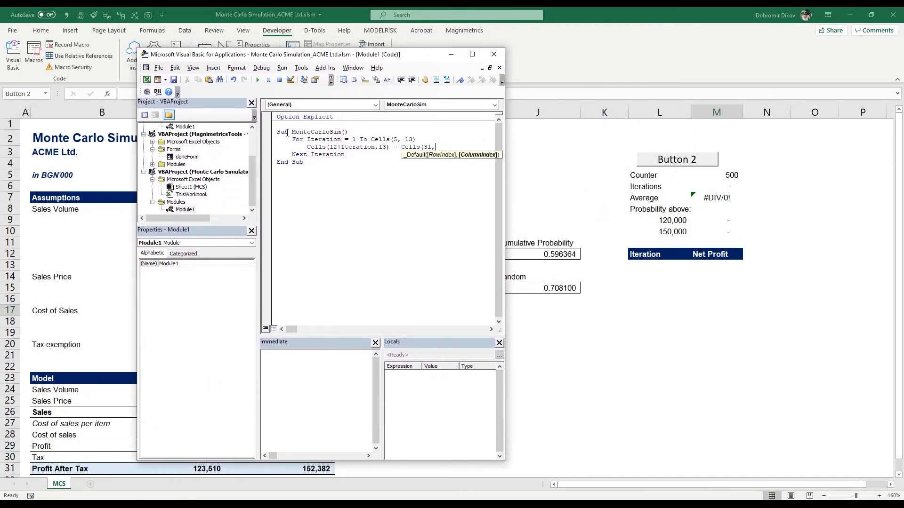
text())
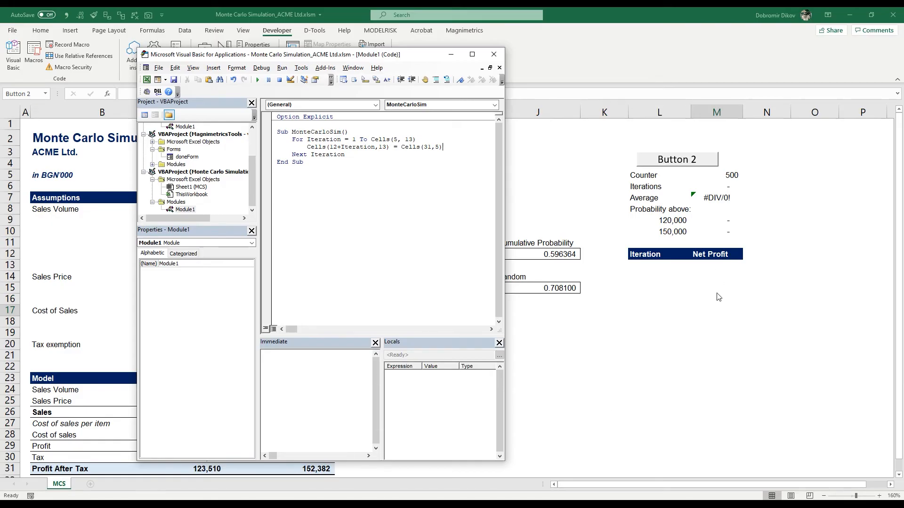
Add the line Cells(12 + Iteration, 12) = Iteration to the loop to record the iteration number, and save the workbook
key(Return)
text(Cells ()
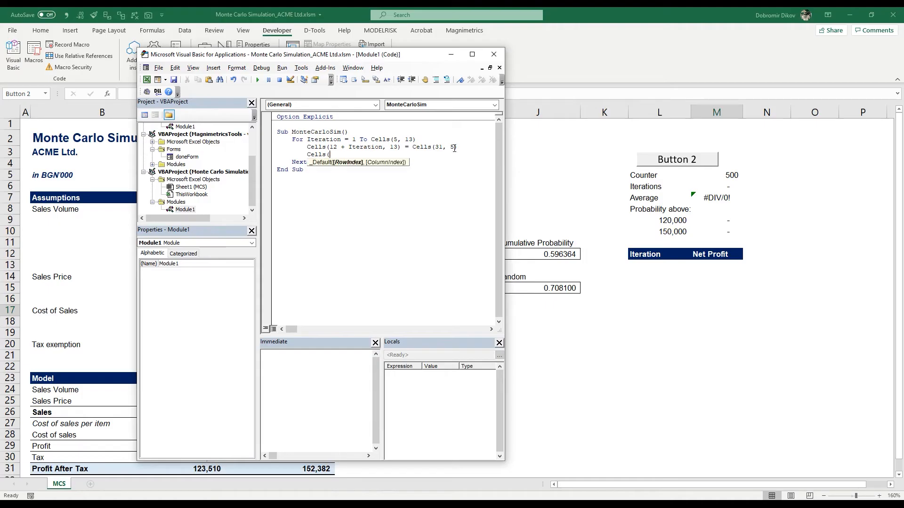
text(12)
text(+Ity)
text(ration))
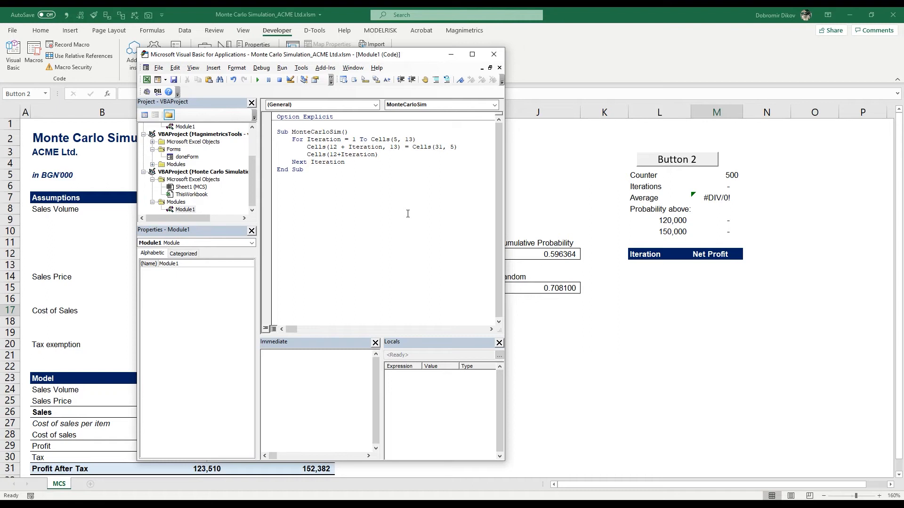
key(BackSpace)
text(,12))
text(= Iteration)
click(409, 184)
key(ctrl+s)
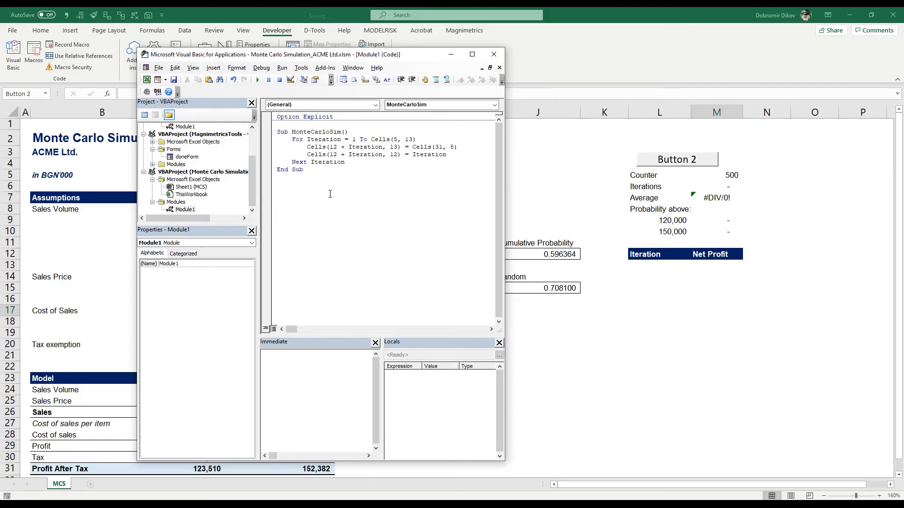
Return to the MCS worksheet and change the macro button's label to Run Simulation
key(alt+F11)
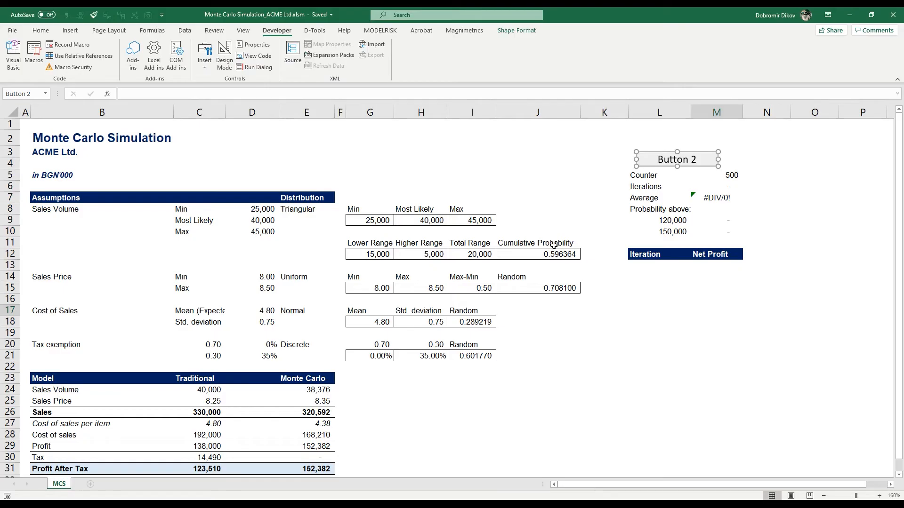
right_click(678, 162)
click(683, 160)
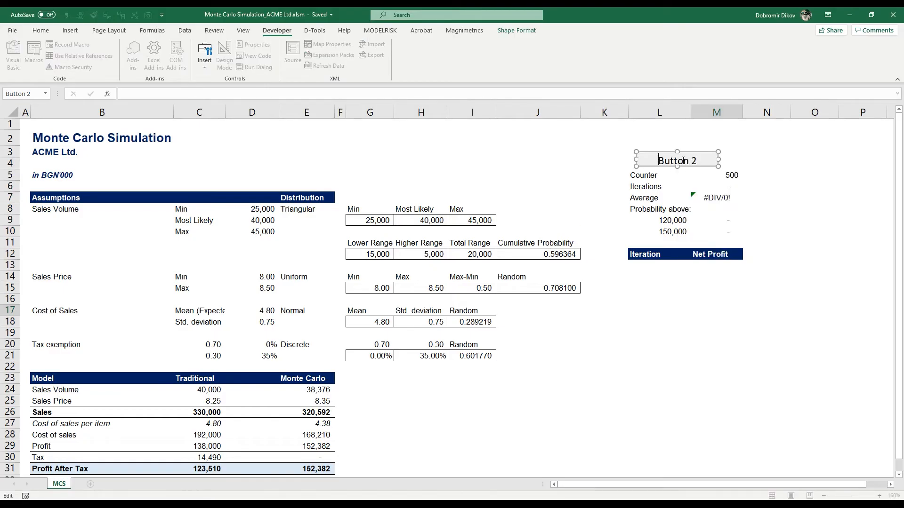
drag(659, 161, 705, 161)
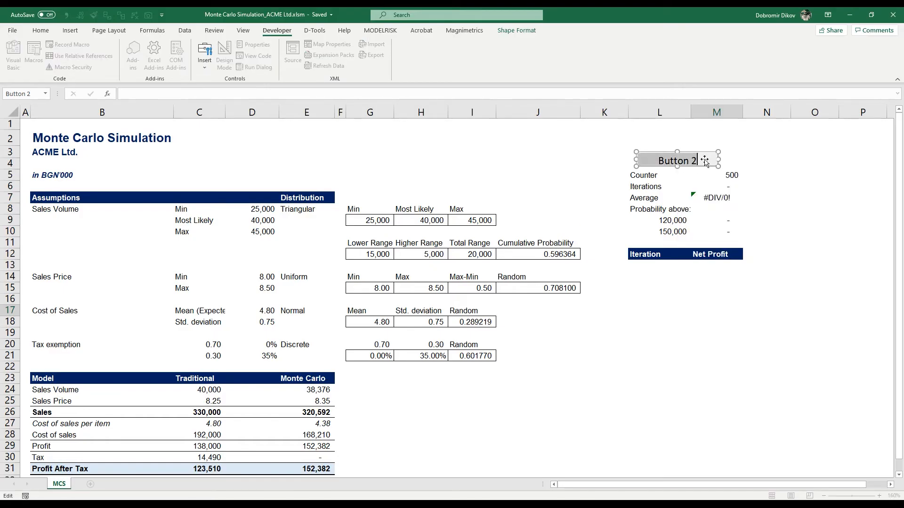
text(Run S)
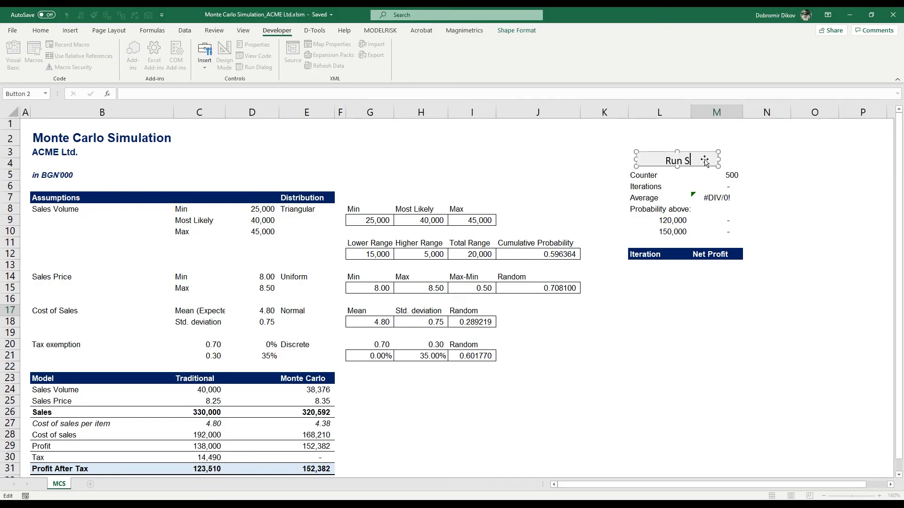
text(imulation)
click(797, 307)
Move the Run Simulation button so that it lines up with the left edge of column L
right_click(683, 163)
key(Escape)
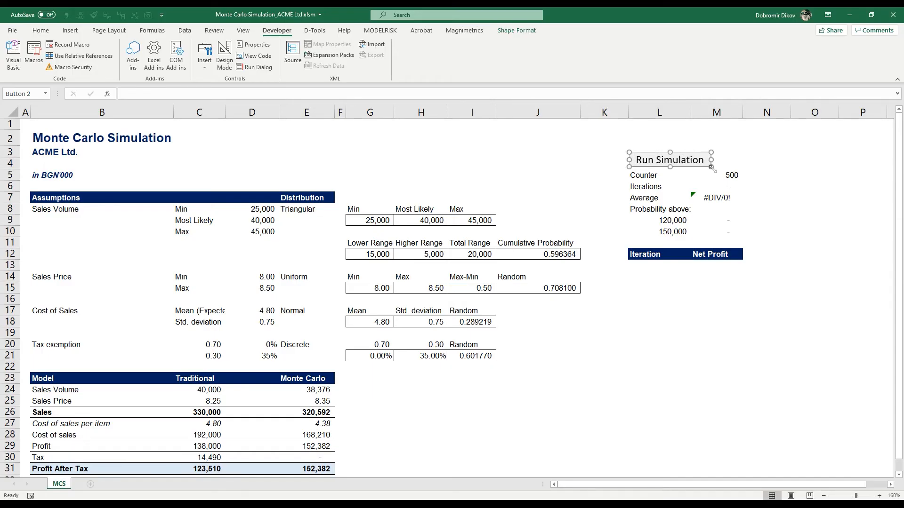
click(802, 189)
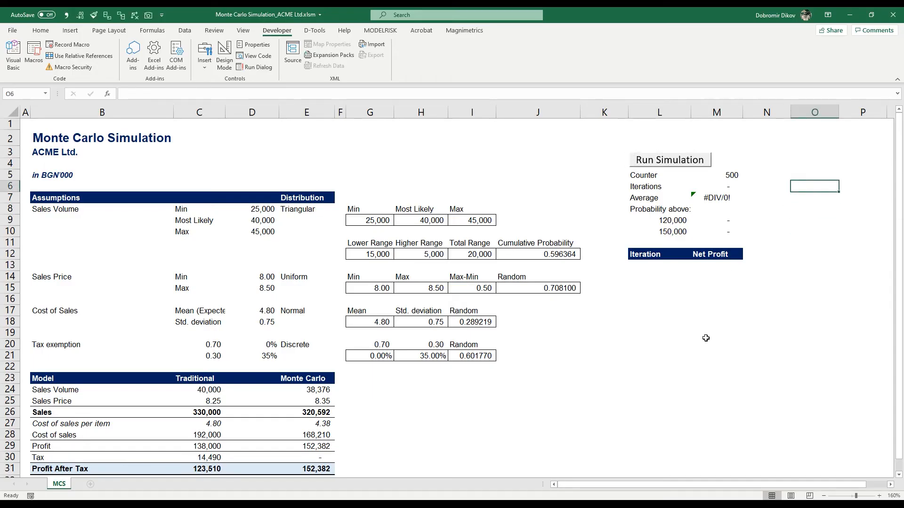
Set the Counter in M5 to 100
click(729, 177)
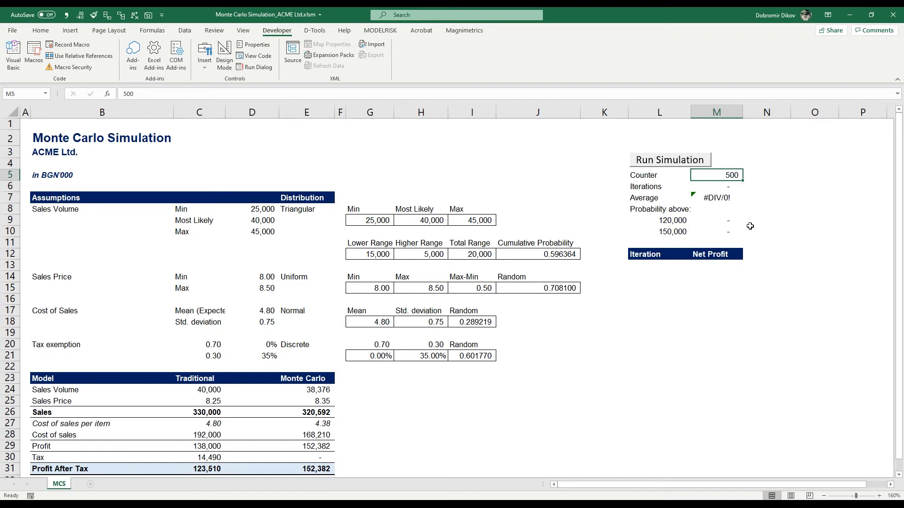
text(1)
key(Return)
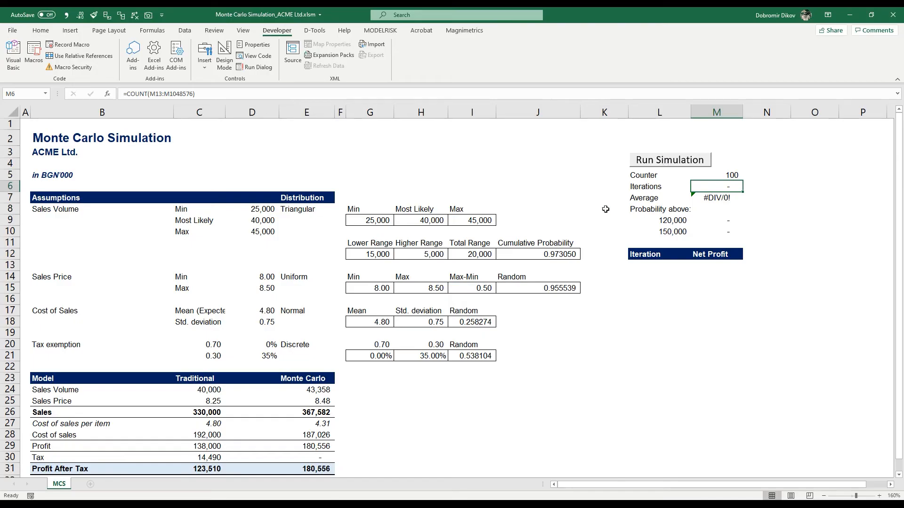
Try to run the MonteCarloSim macro from the worksheet and return to the sheet
click(665, 160)
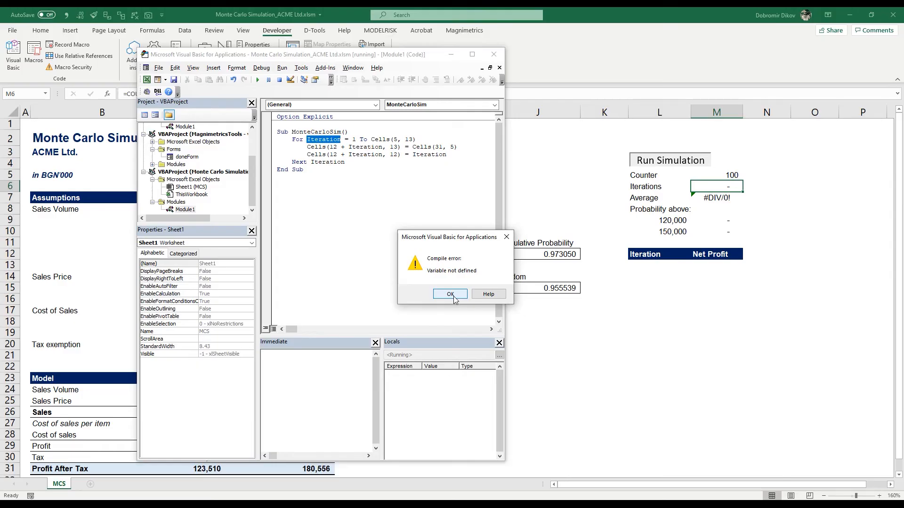
click(451, 295)
click(659, 197)
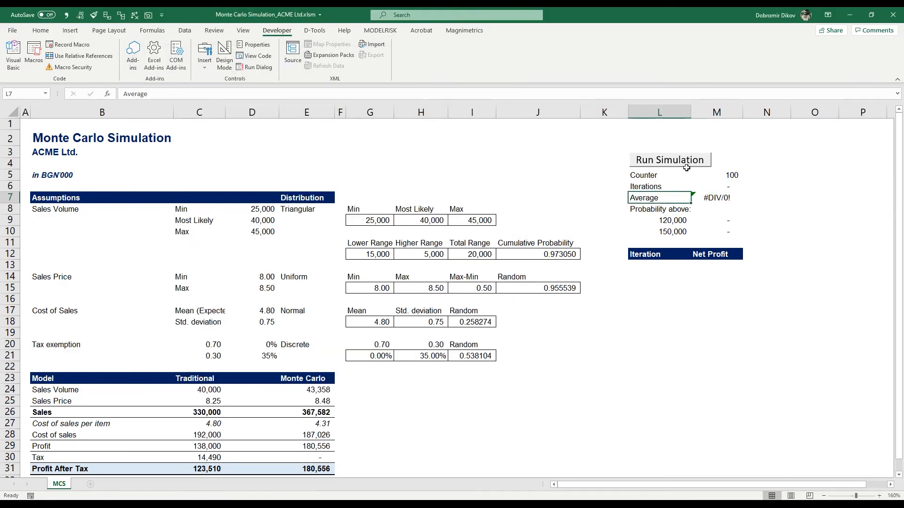
Reassign the MonteCarloSim macro to the Run Simulation button and run the simulation
right_click(688, 165)
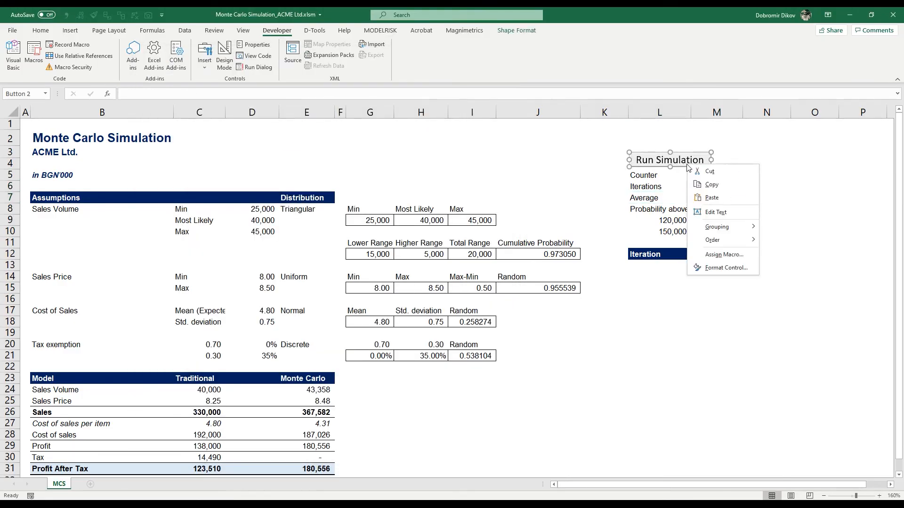
click(724, 255)
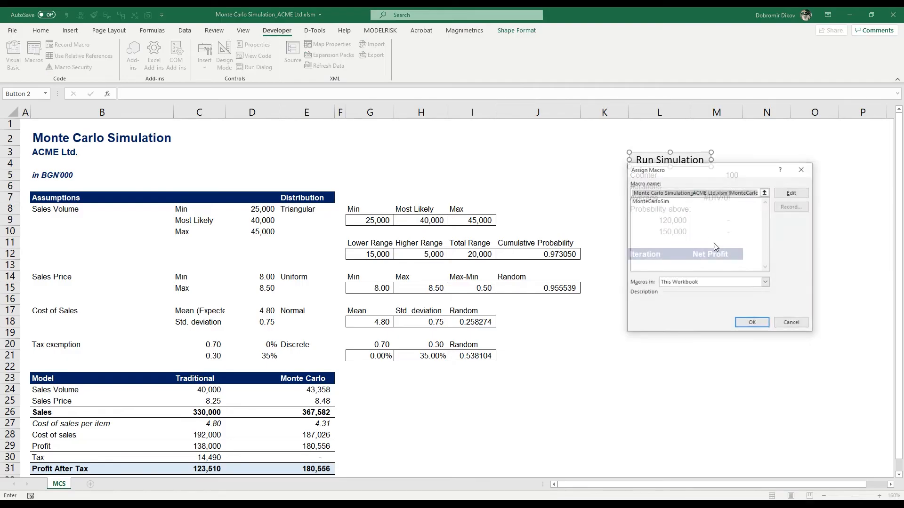
double_click(654, 201)
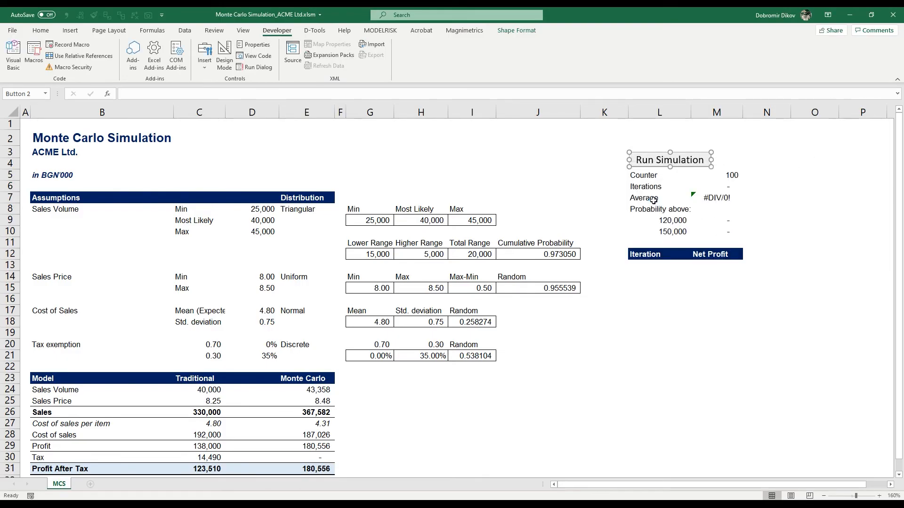
click(683, 198)
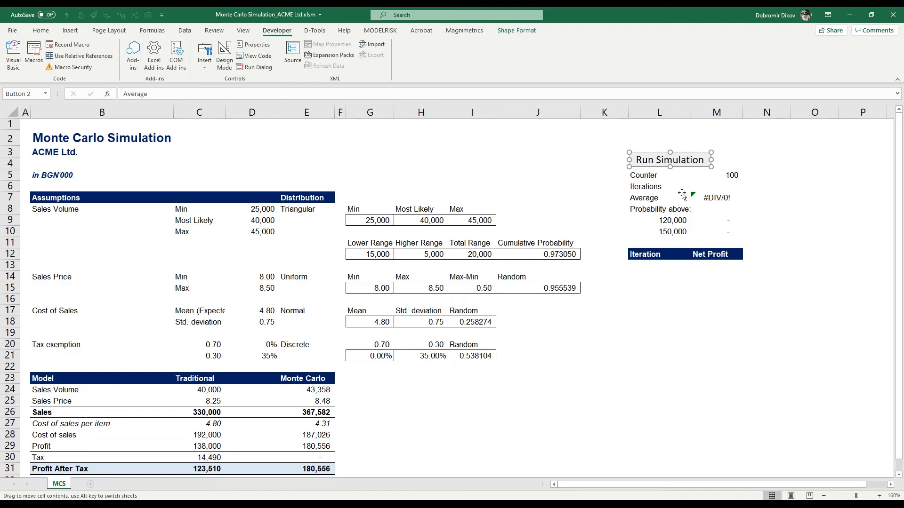
click(681, 160)
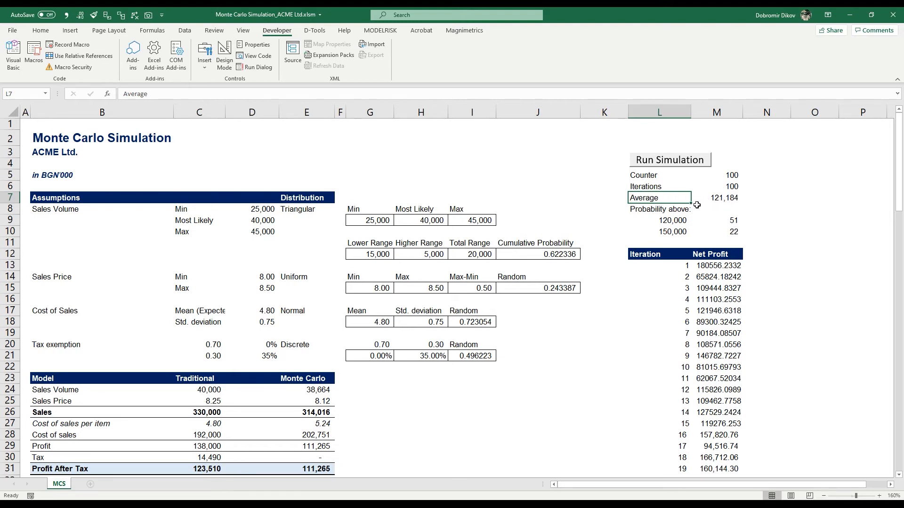
Turn the 120,000 count in M9 into a probability by dividing the COUNTIF formula by the iterations in M6
scroll(719, 324, down, 11)
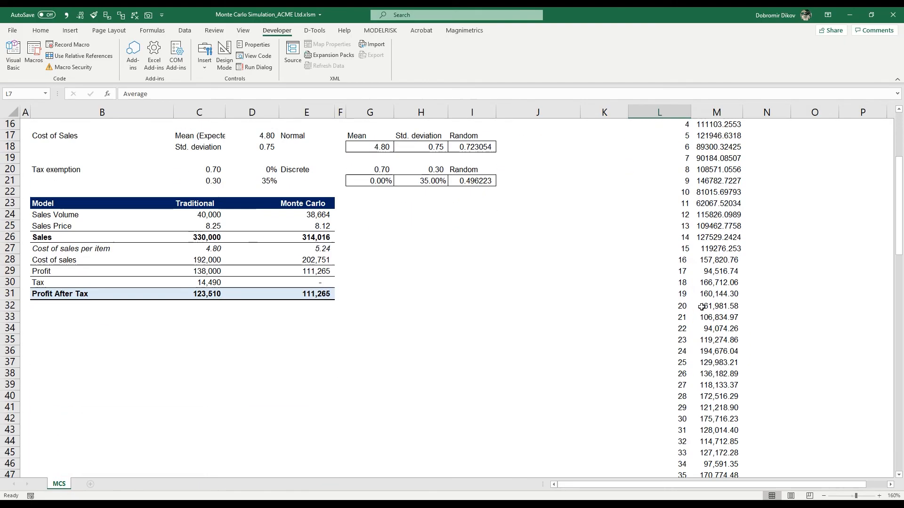
scroll(704, 332, down, 20)
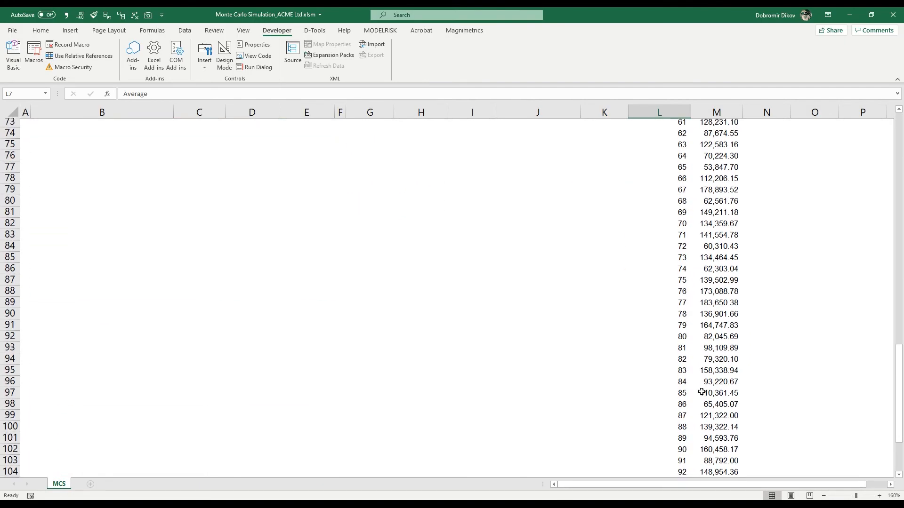
scroll(695, 336, up, 15)
scroll(695, 337, up, 16)
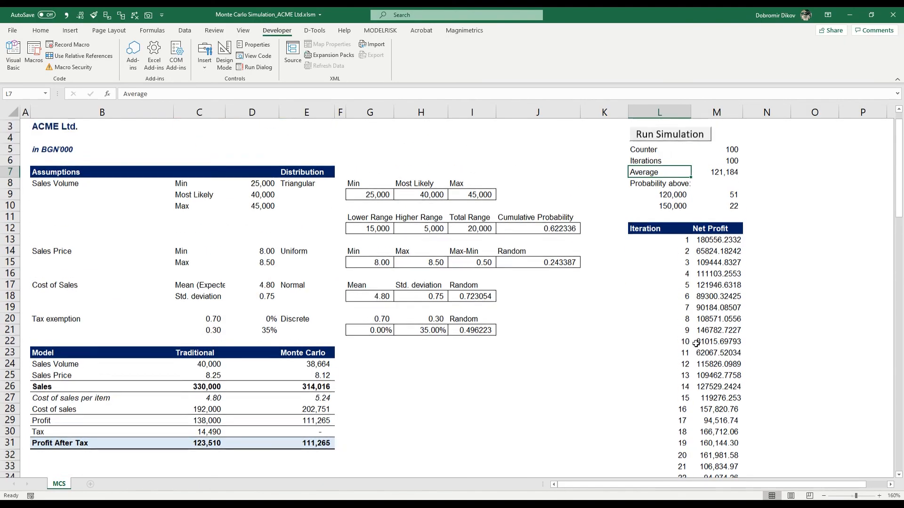
click(716, 222)
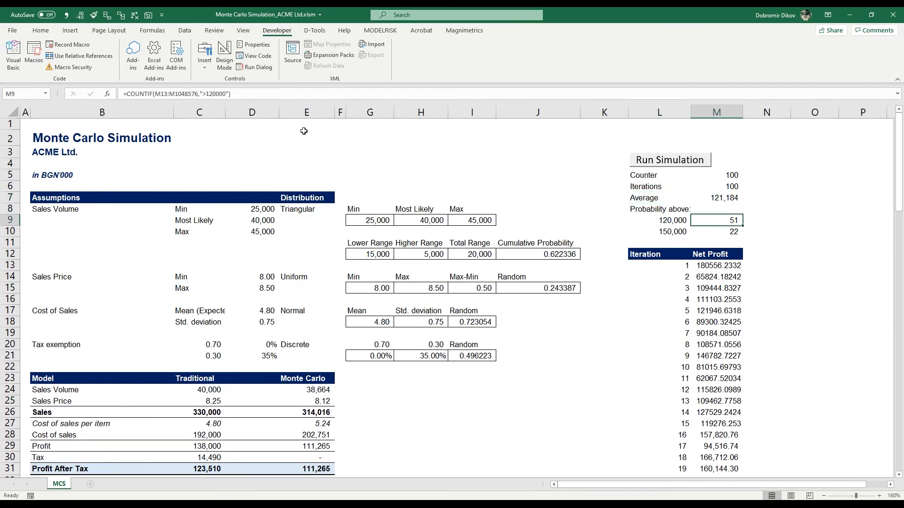
key(F2)
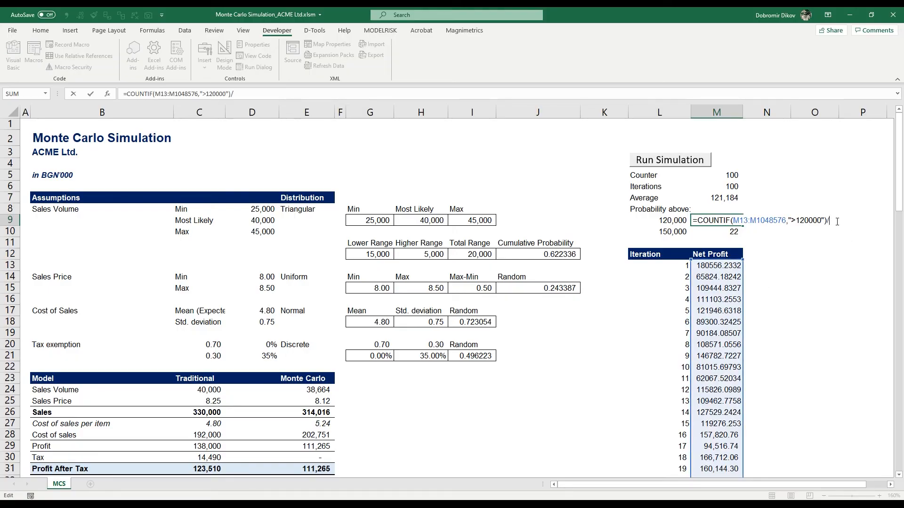
key(Up)
key(Up)
key(Up)
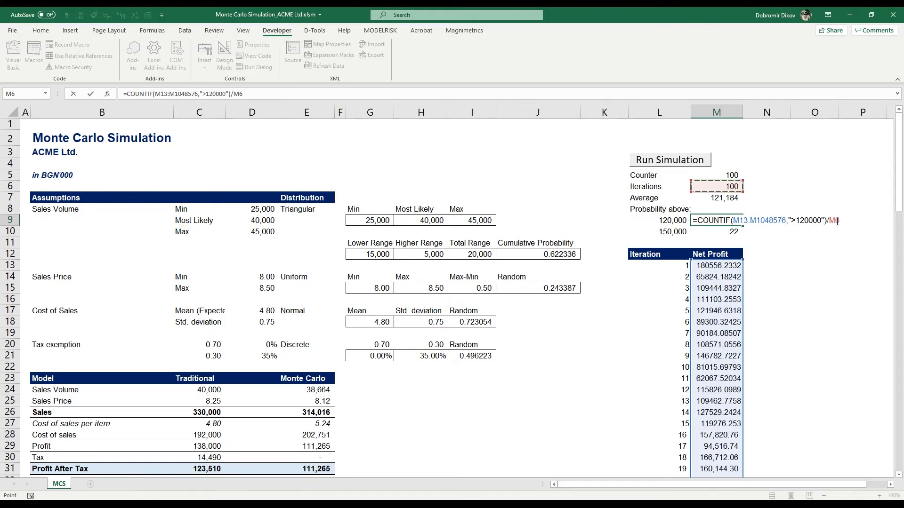
key(Return)
Turn the 150,000 count in M10 into a probability by dividing the COUNTIF formula by M5
key(F2)
text(/)
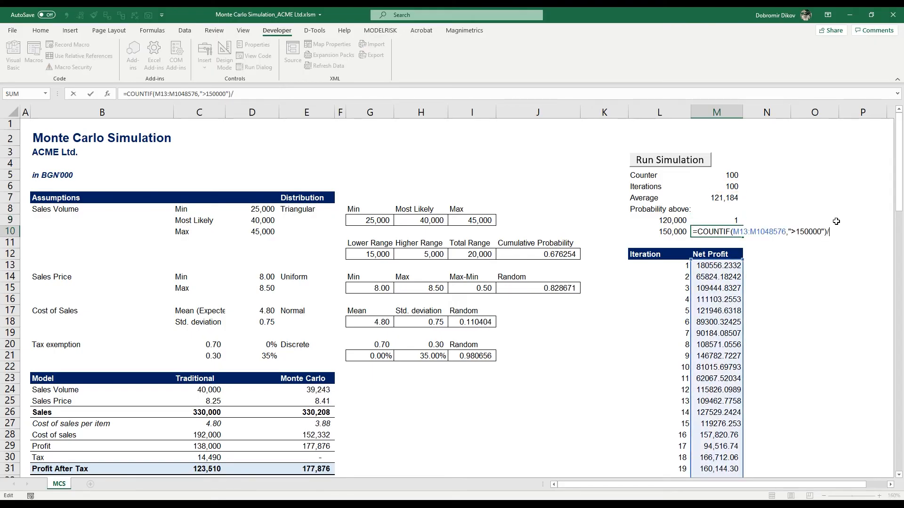
key(Up)
key(Up)
key(Up)
key(Up)
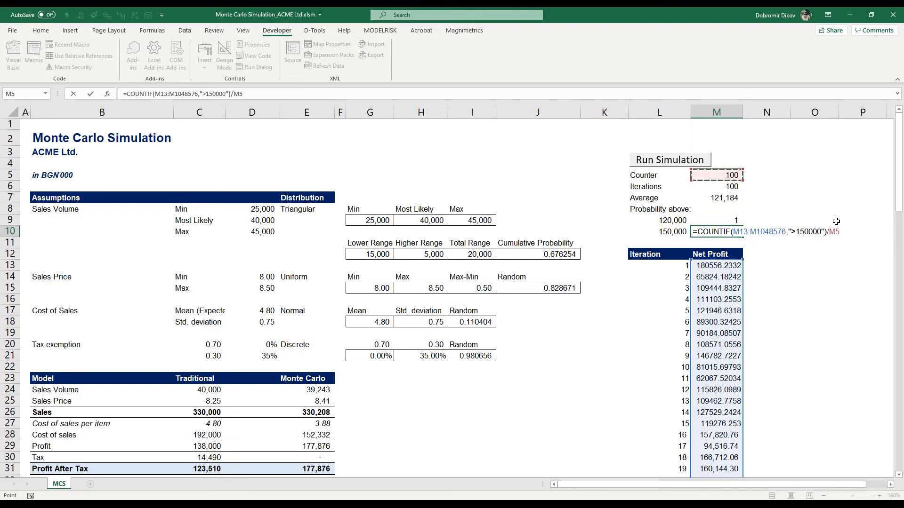
key(Return)
Format the two probabilities in M9:M10 as numbers with two decimals
key(Up)
key(Up)
key(shift+Down)
key(ctrl+shift+1)
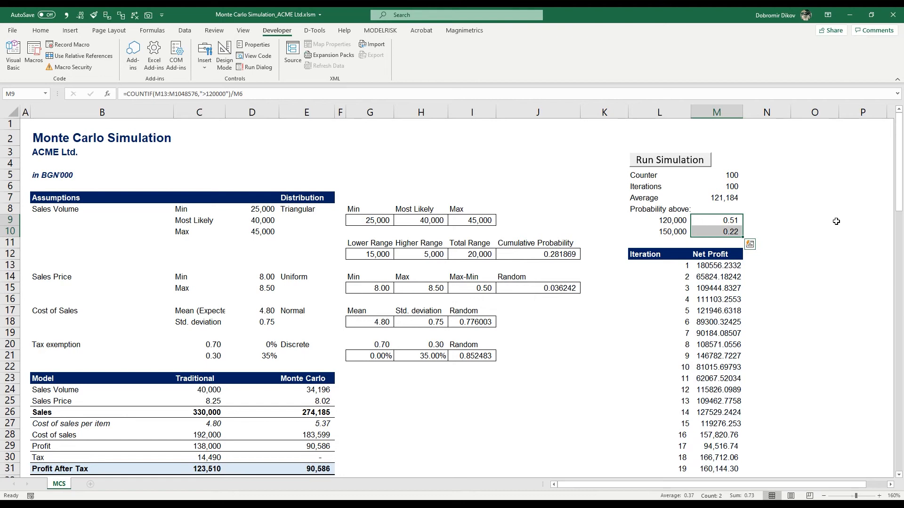
click(789, 219)
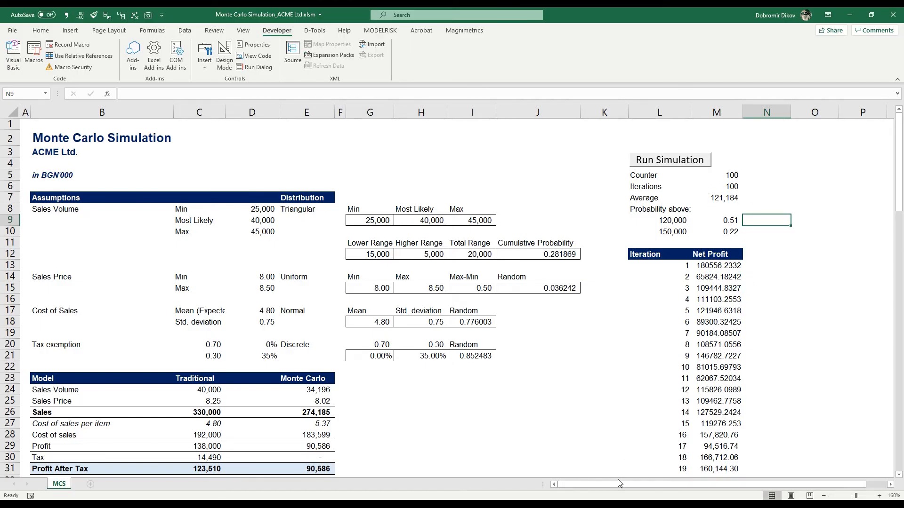
Copy the average and probability results in M7:M10 and paste them as values into O7:O10
click(765, 199)
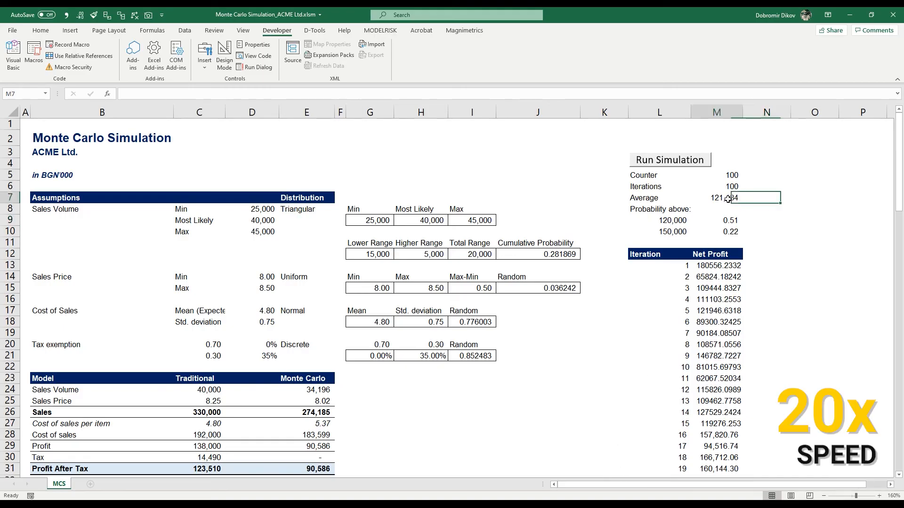
key(ctrl+c)
click(817, 200)
key(alt+h)
key(v)
key(v)
Set the Counter in M5 to 10000 and run the simulation
click(716, 176)
text(10000)
key(Return)
click(683, 161)
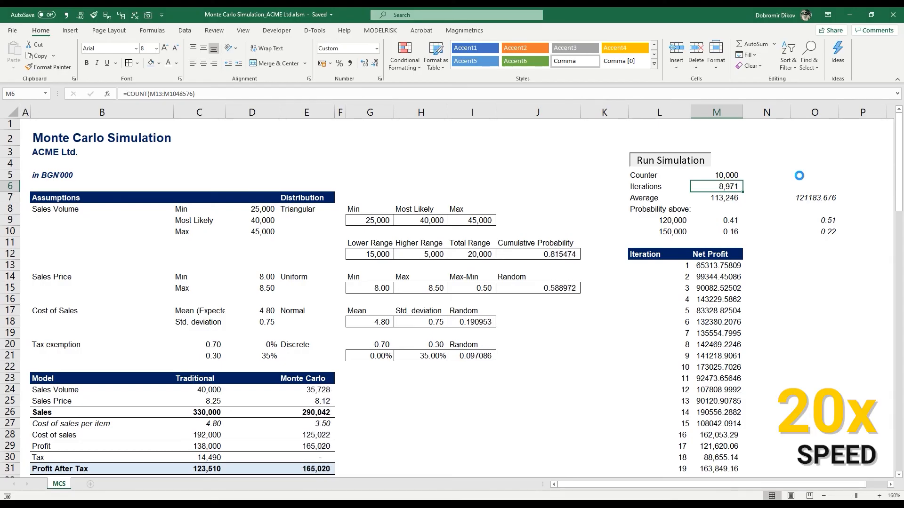
click(799, 175)
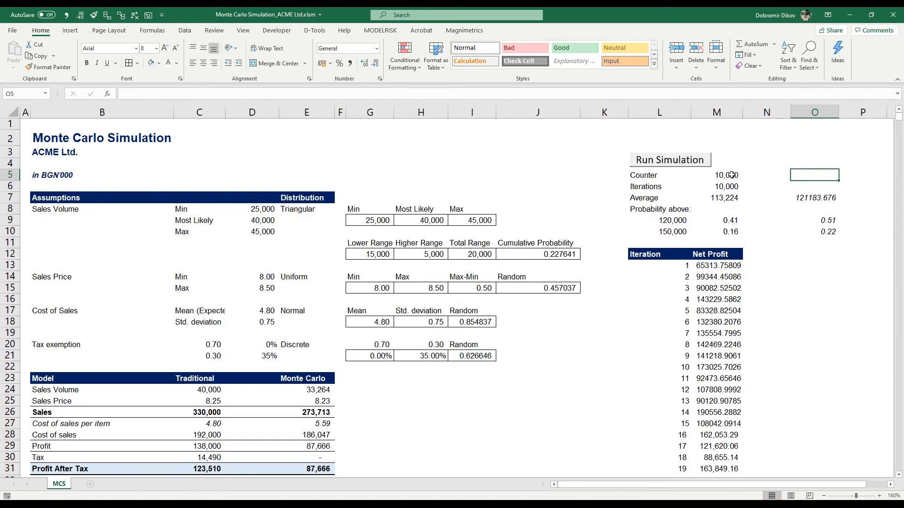
Compare the new average and probabilities in column M with the pasted values of the previous run in column O
click(727, 222)
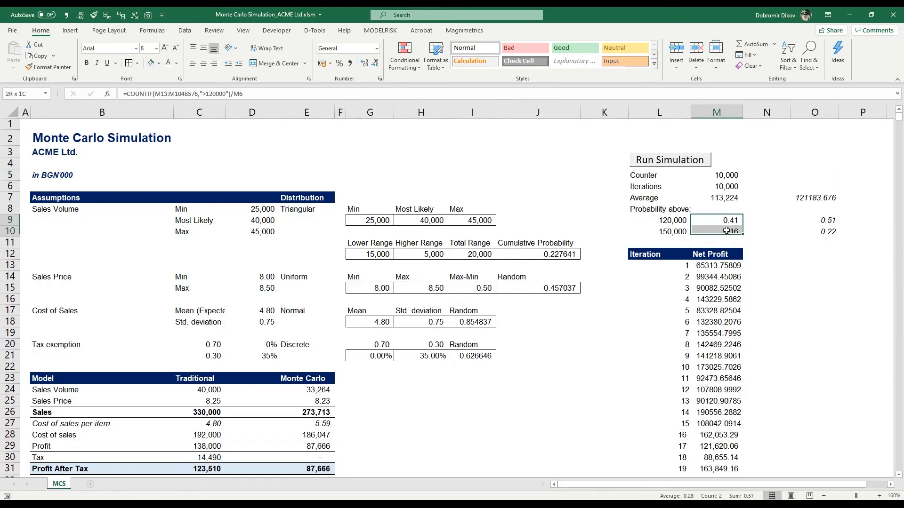
drag(728, 229, 722, 233)
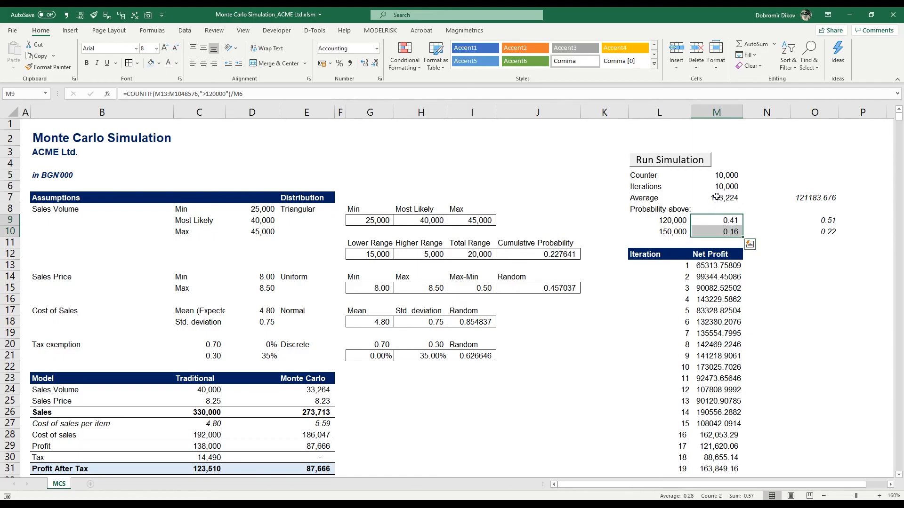
click(716, 197)
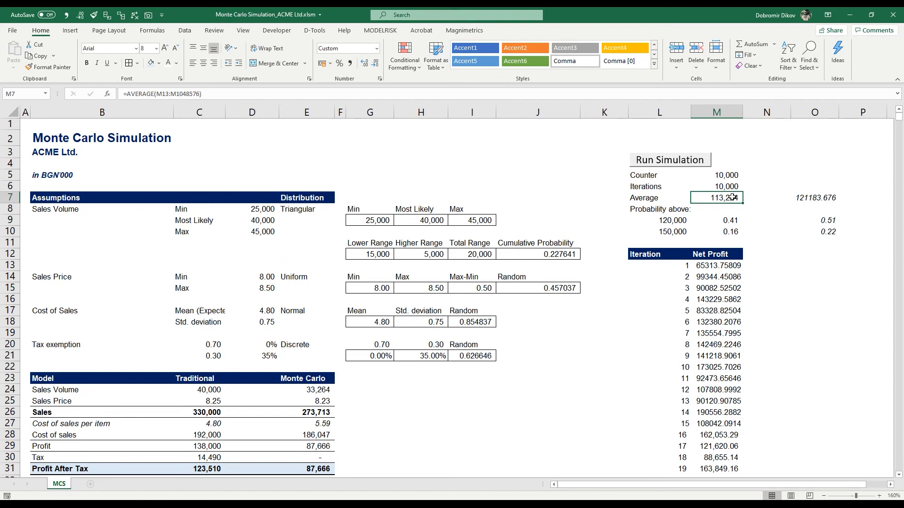
click(728, 209)
drag(719, 243, 719, 285)
click(731, 210)
click(721, 176)
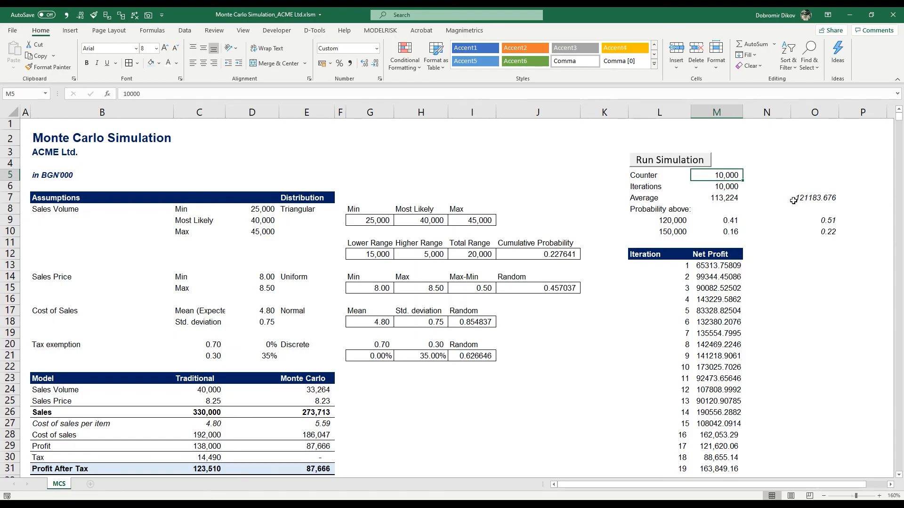
Clear the pasted comparison values from O6:O10
drag(815, 185, 823, 233)
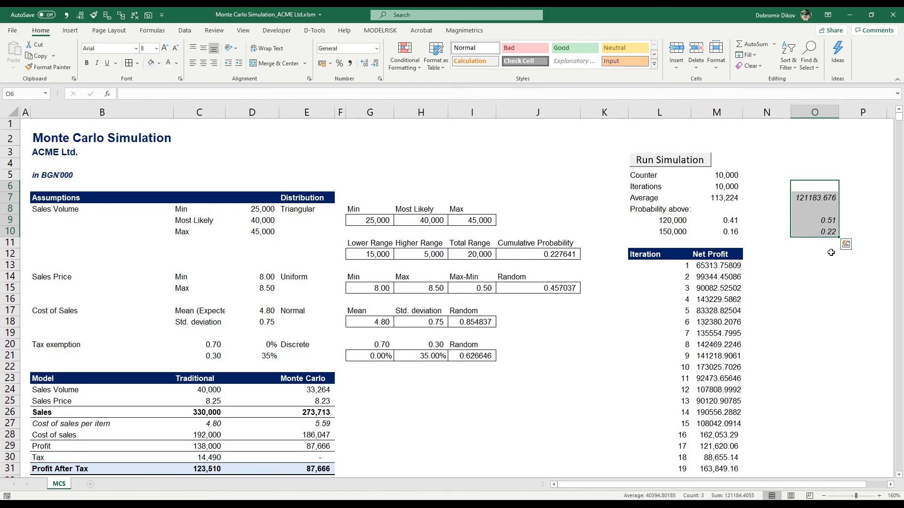
key(Delete)
click(765, 223)
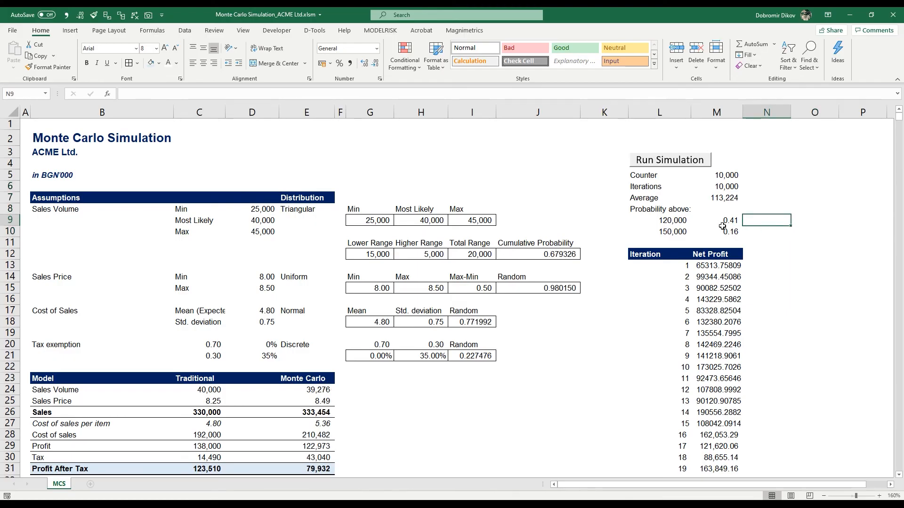
Compare the simulated average in M7 with the traditional Profit After Tax in C31 and examine the probability above 120,000
click(721, 199)
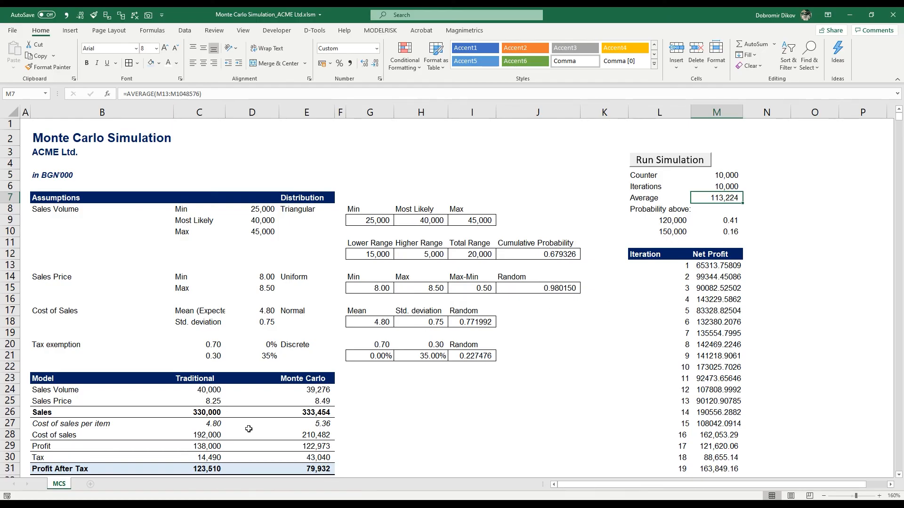
click(202, 476)
click(208, 441)
scroll(207, 446, up, 1)
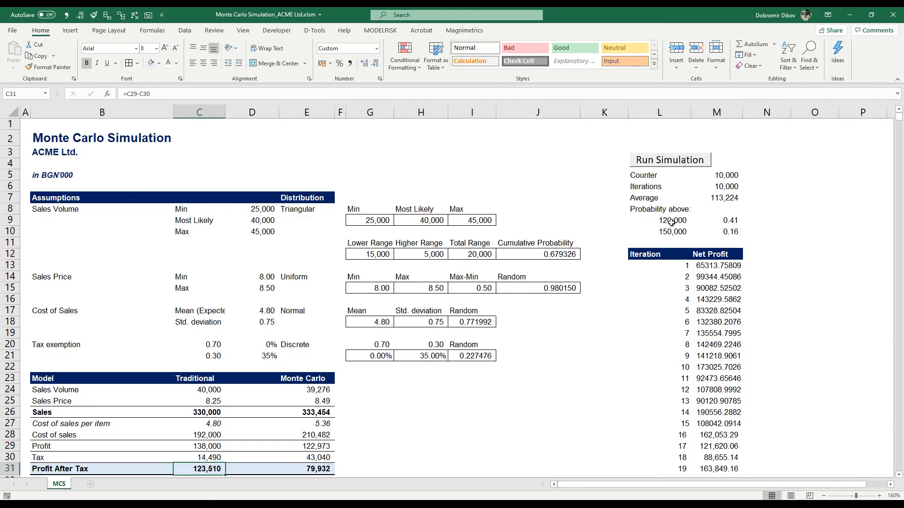
drag(666, 220, 714, 220)
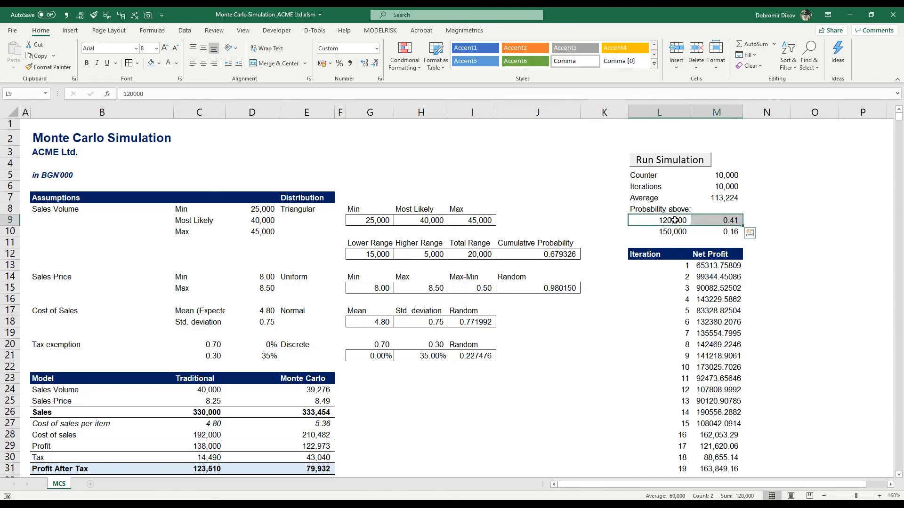
click(680, 223)
click(711, 219)
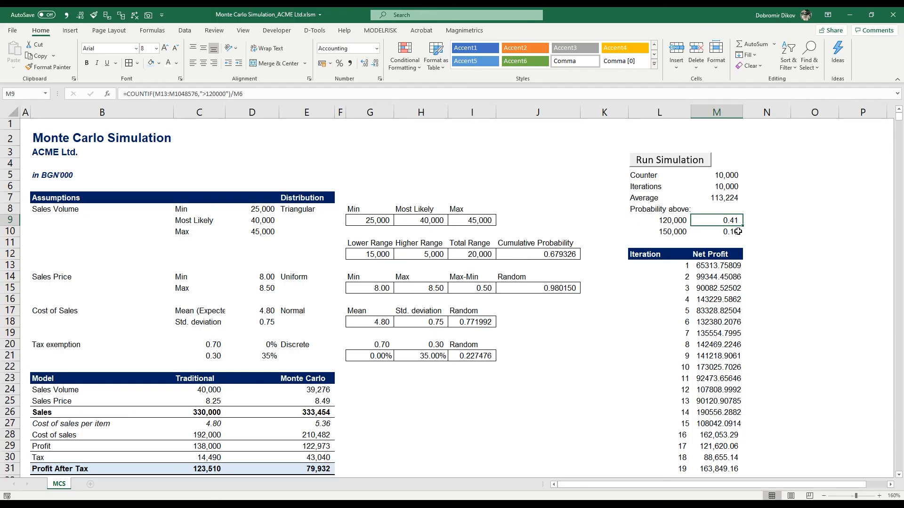